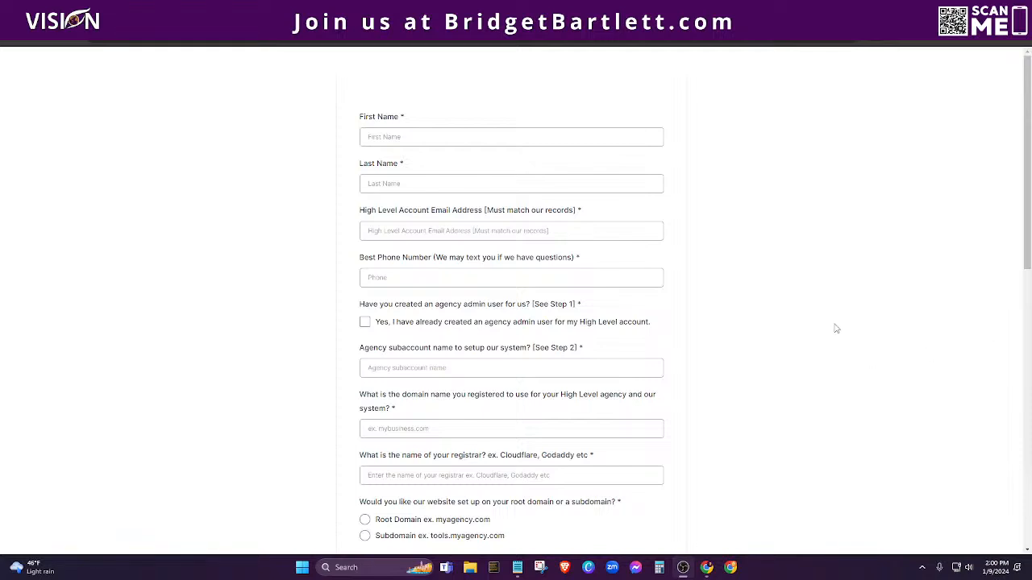
# Step: Return to the 'Step 4: Fill out onboarding form' lesson and scroll through its embedded form
pyautogui.scroll(-3, 814, 292)
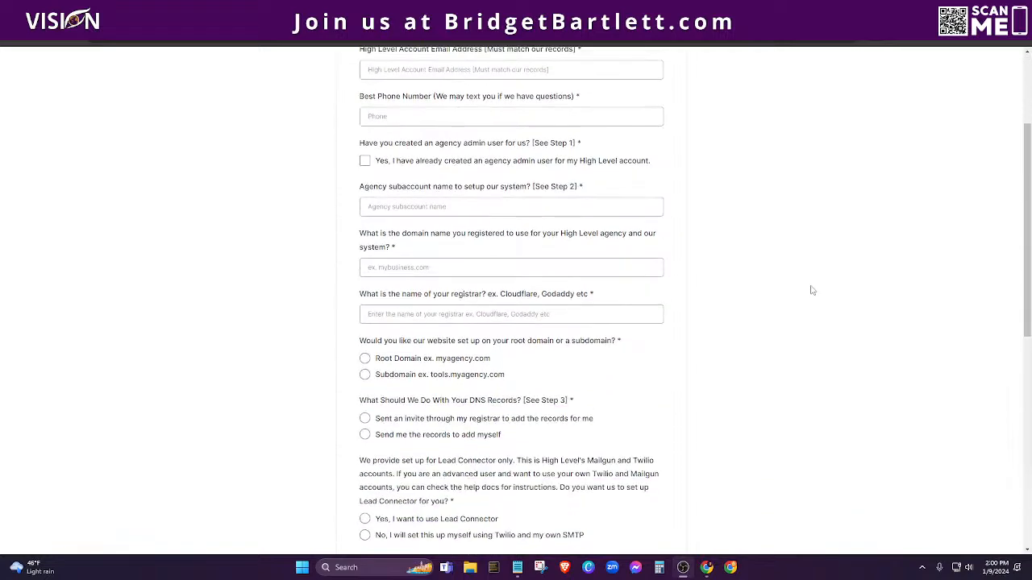
pyautogui.scroll(2, 817, 313)
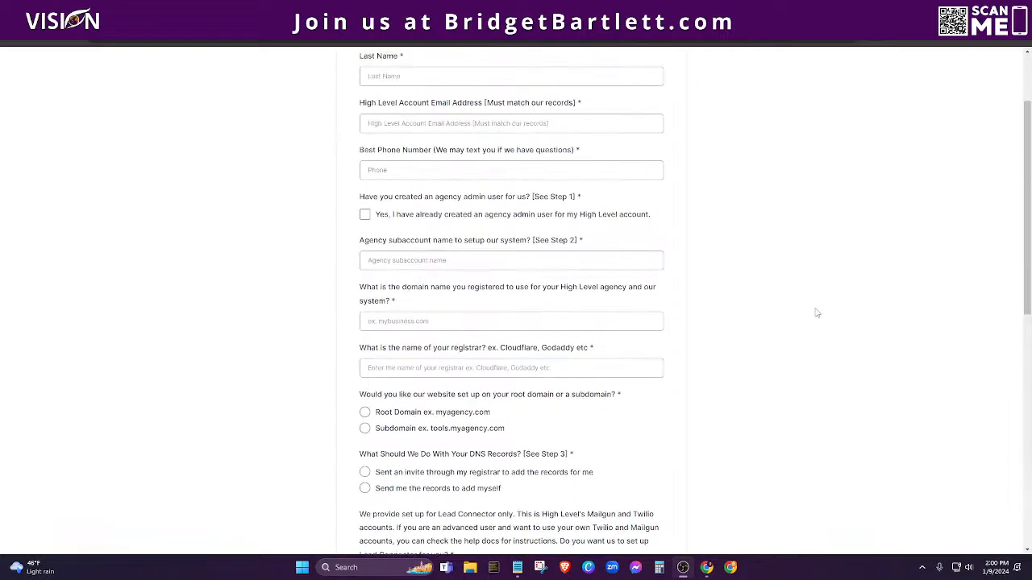
pyautogui.scroll(-5, 816, 312)
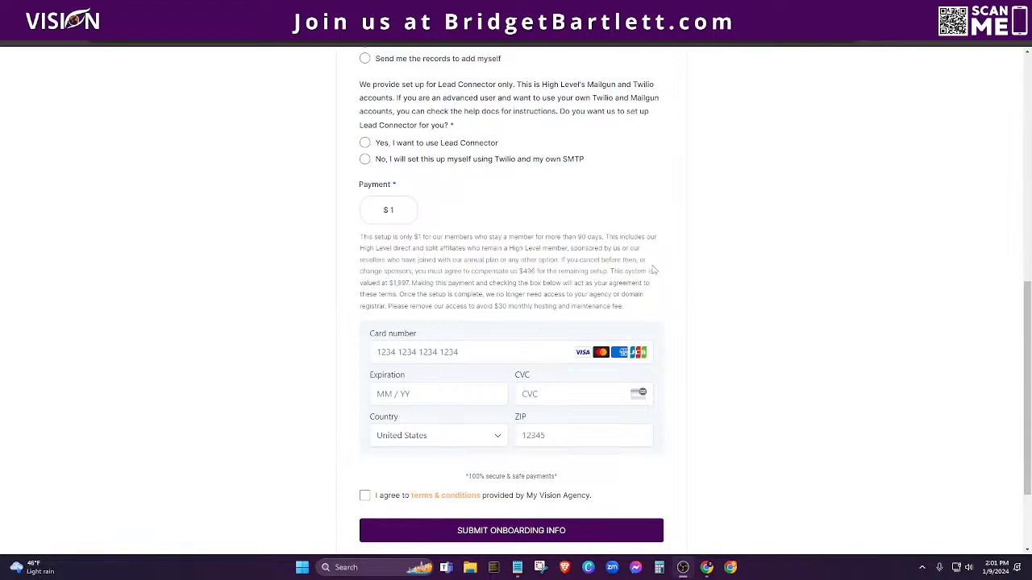
pyautogui.click(193, 11)
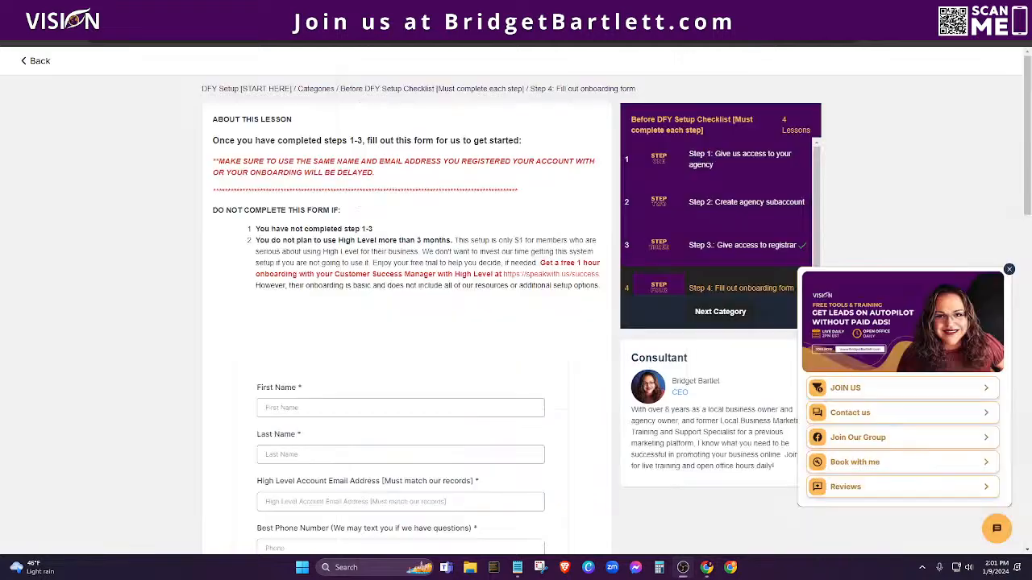
pyautogui.scroll(-3, 564, 268)
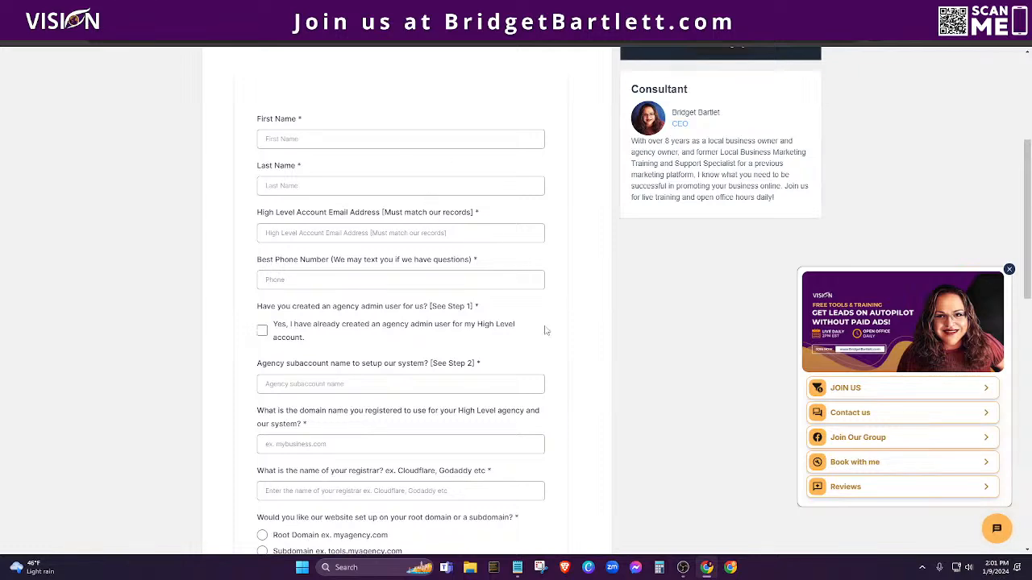
pyautogui.scroll(-6, 546, 330)
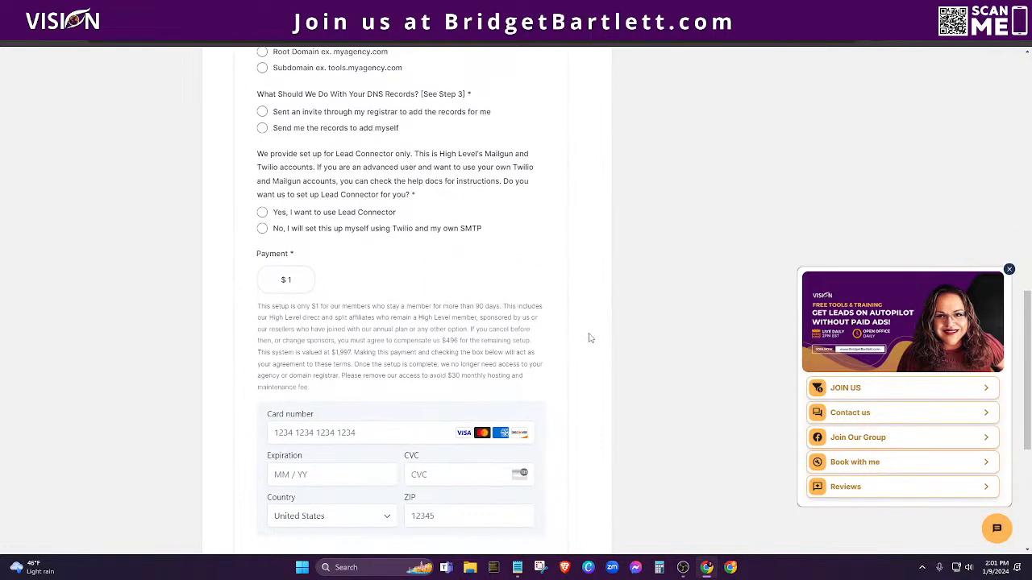
pyautogui.scroll(-1, 590, 337)
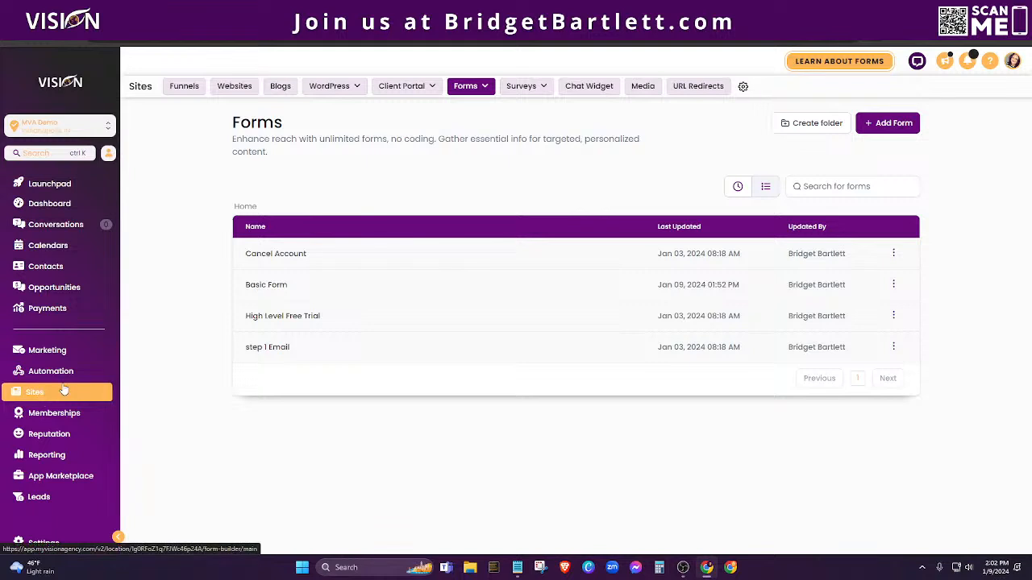
pyautogui.moveTo(474, 87)
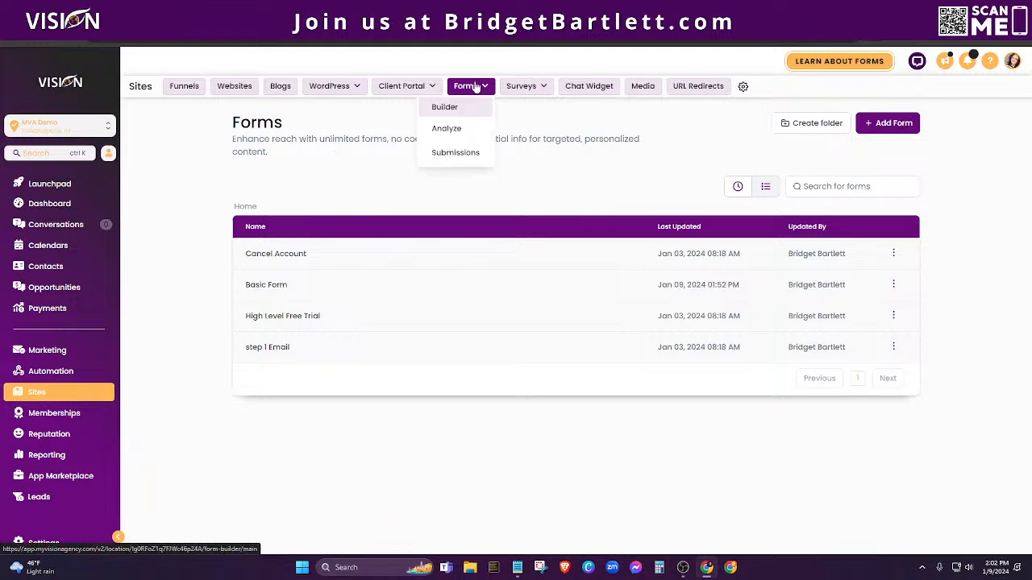
pyautogui.click(457, 131)
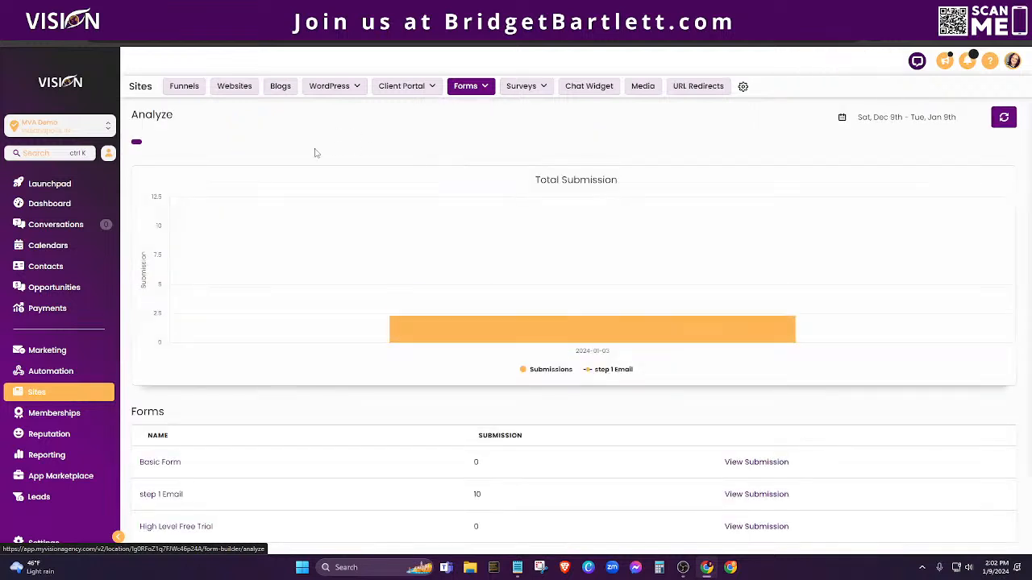
pyautogui.scroll(-1, 363, 341)
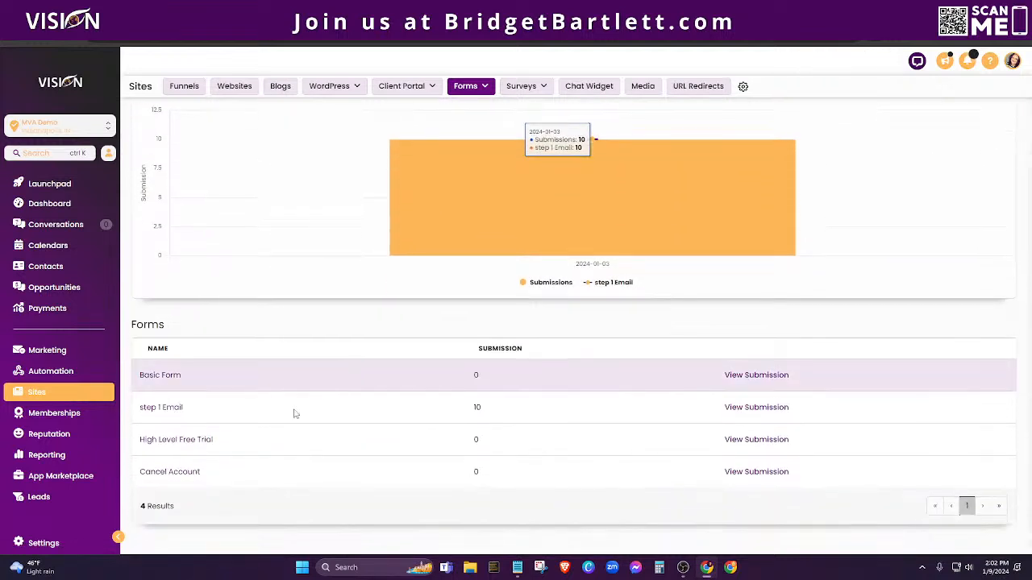
pyautogui.click(734, 377)
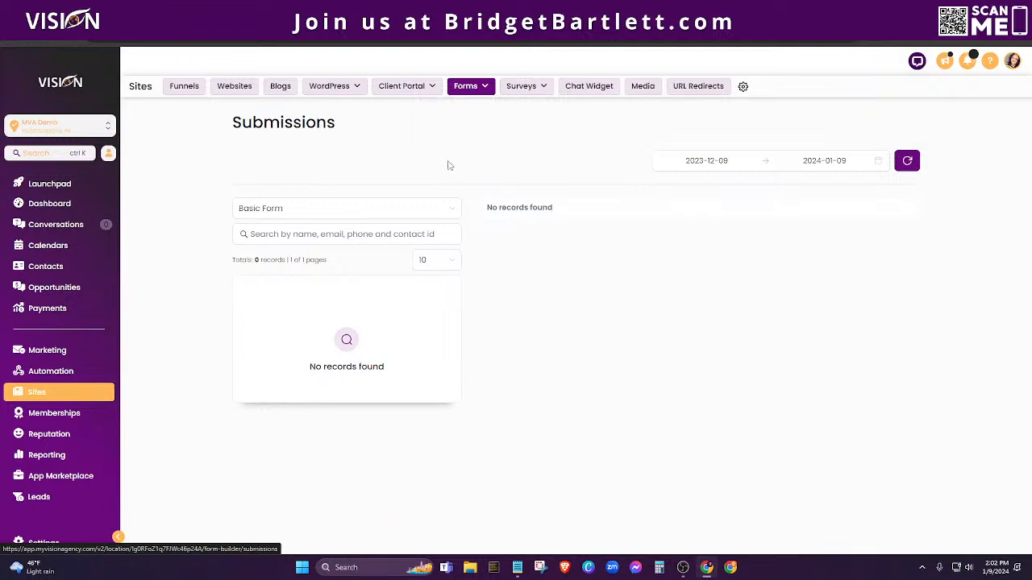
pyautogui.click(446, 107)
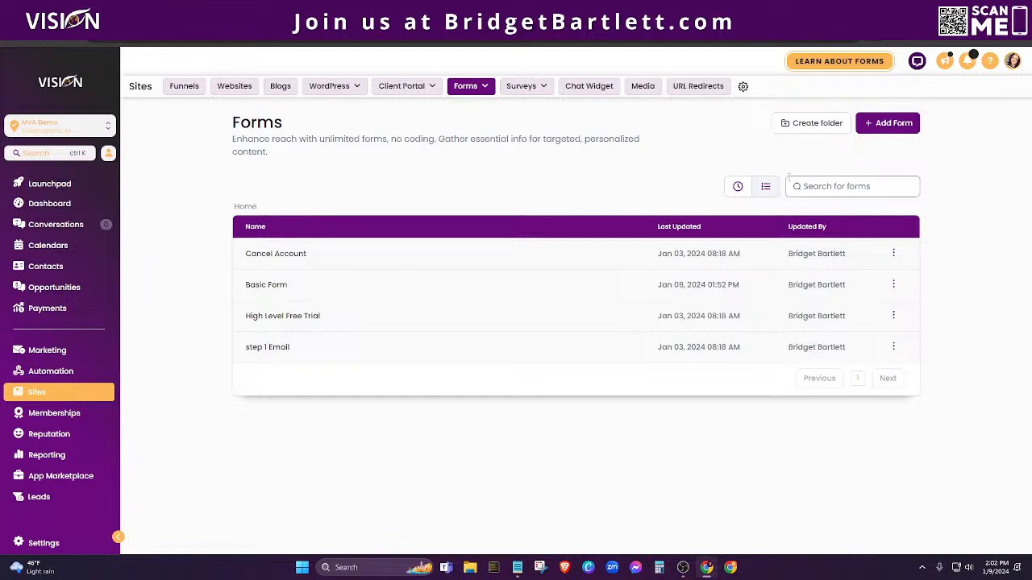
pyautogui.click(767, 189)
pyautogui.click(893, 254)
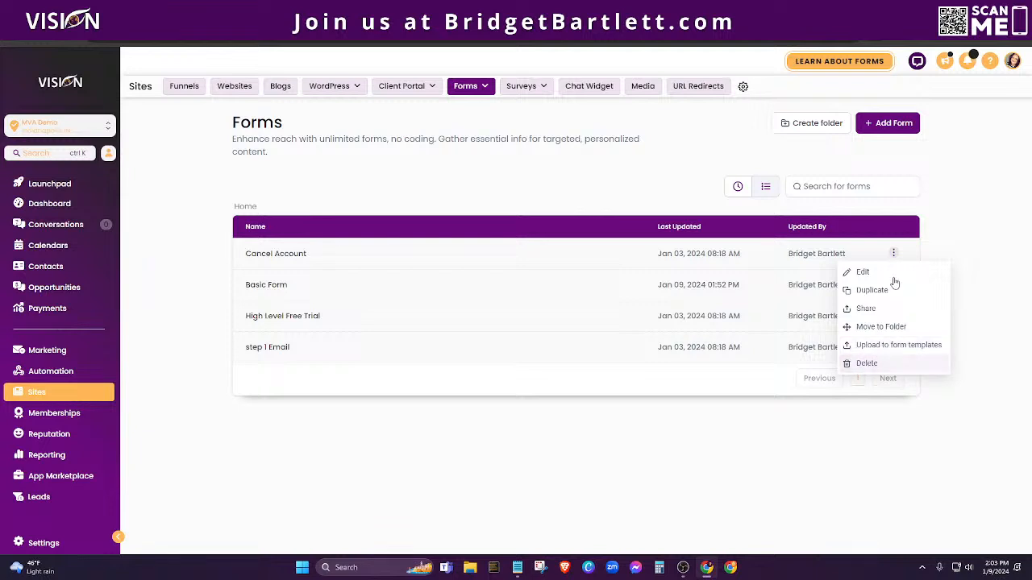
pyautogui.click(890, 129)
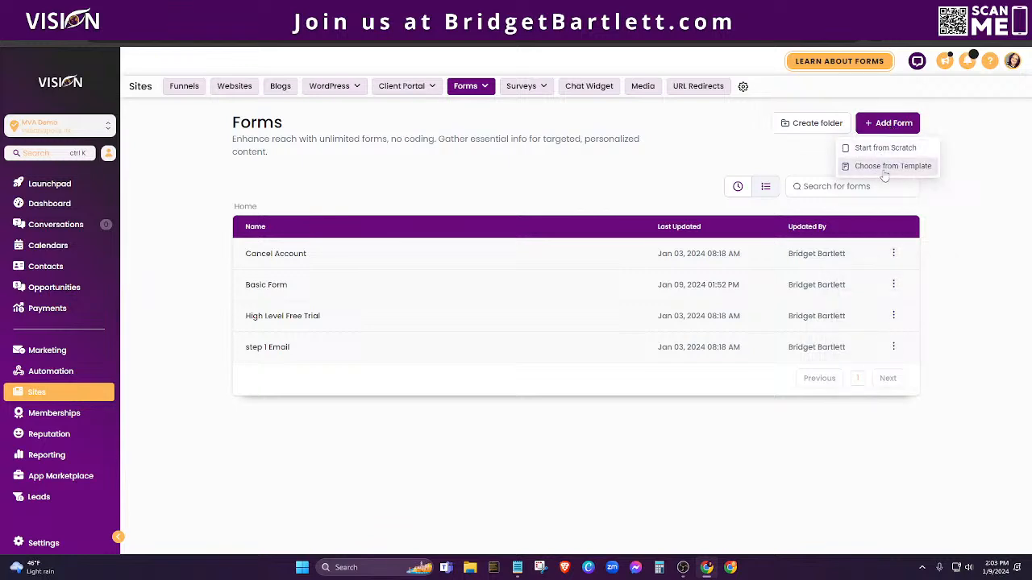
pyautogui.click(884, 169)
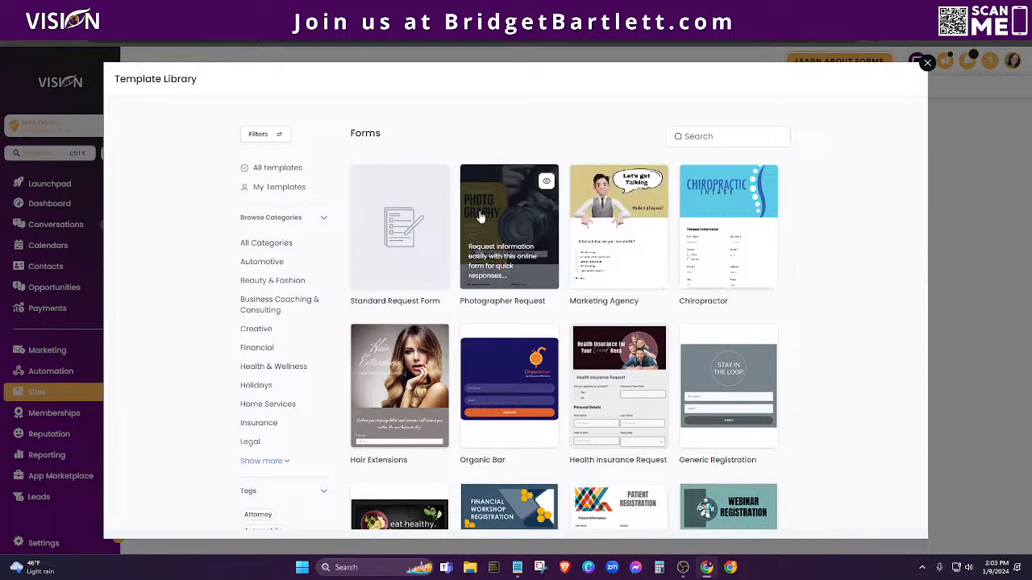
pyautogui.scroll(-5, 833, 244)
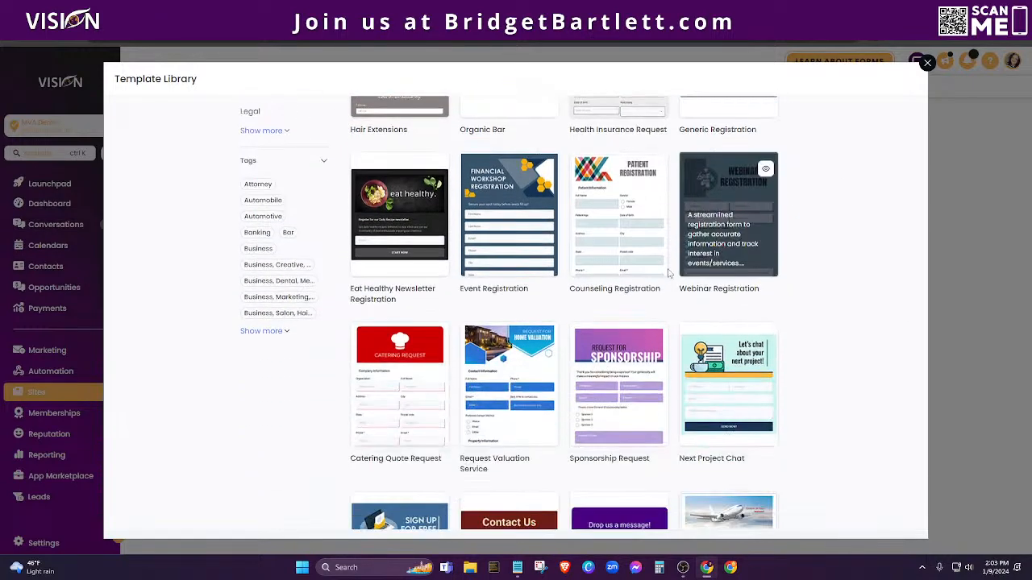
pyautogui.scroll(-2, 636, 306)
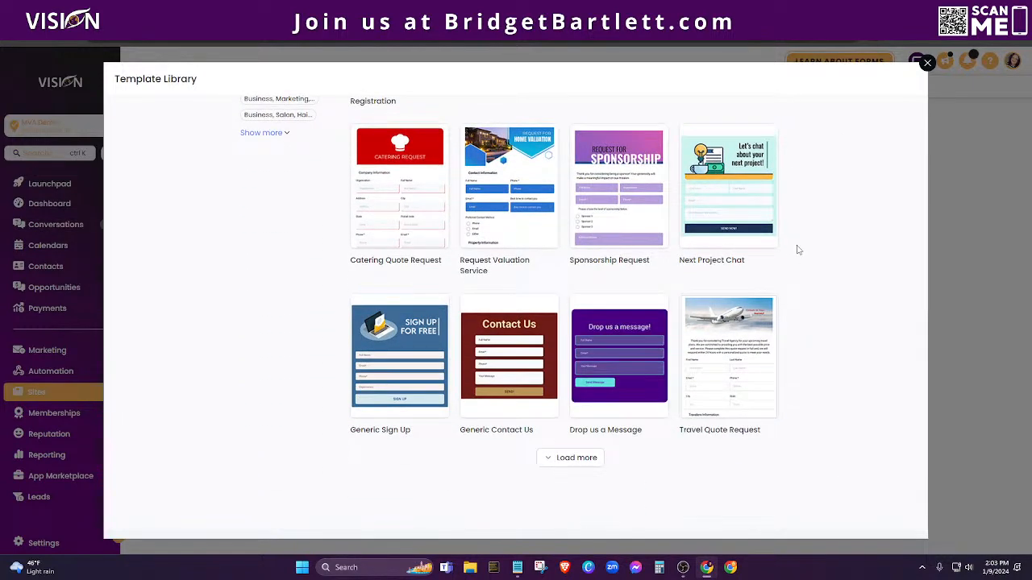
pyautogui.click(927, 63)
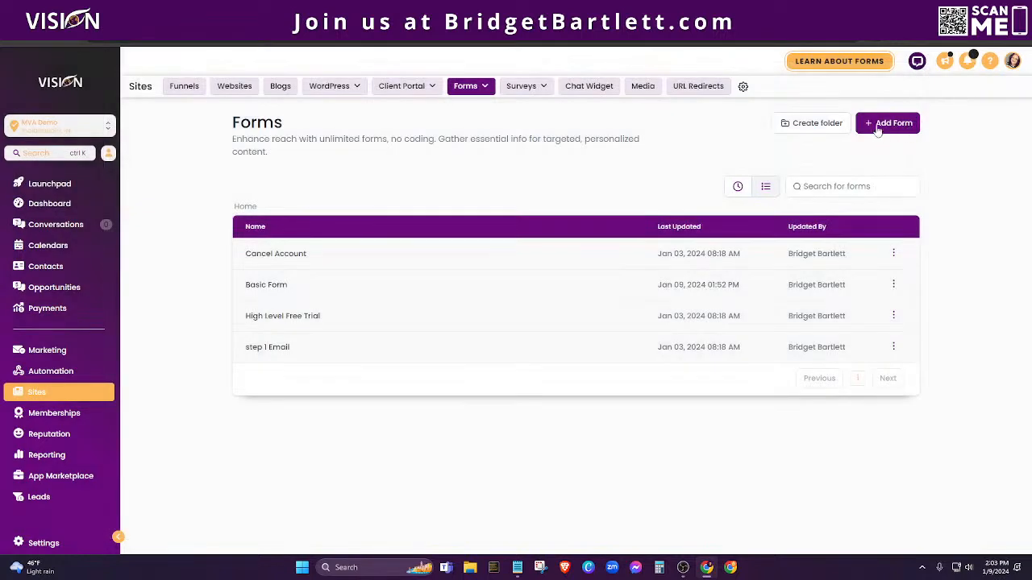
pyautogui.click(890, 126)
# Step: Start Form 4 from scratch, delete the T&C, Phone and Last Name fields, and require First Name
pyautogui.click(878, 148)
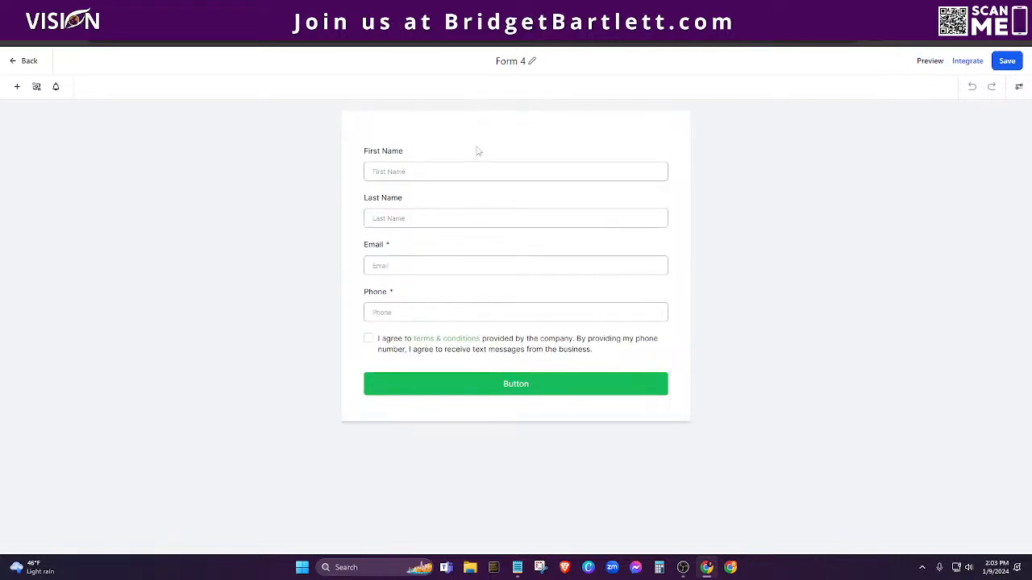
pyautogui.click(550, 339)
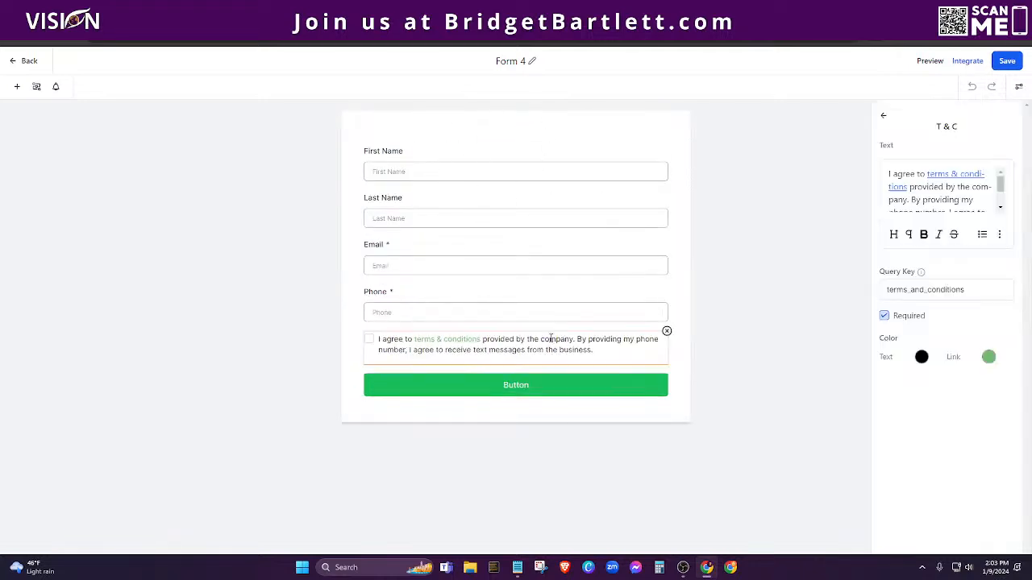
pyautogui.click(667, 331)
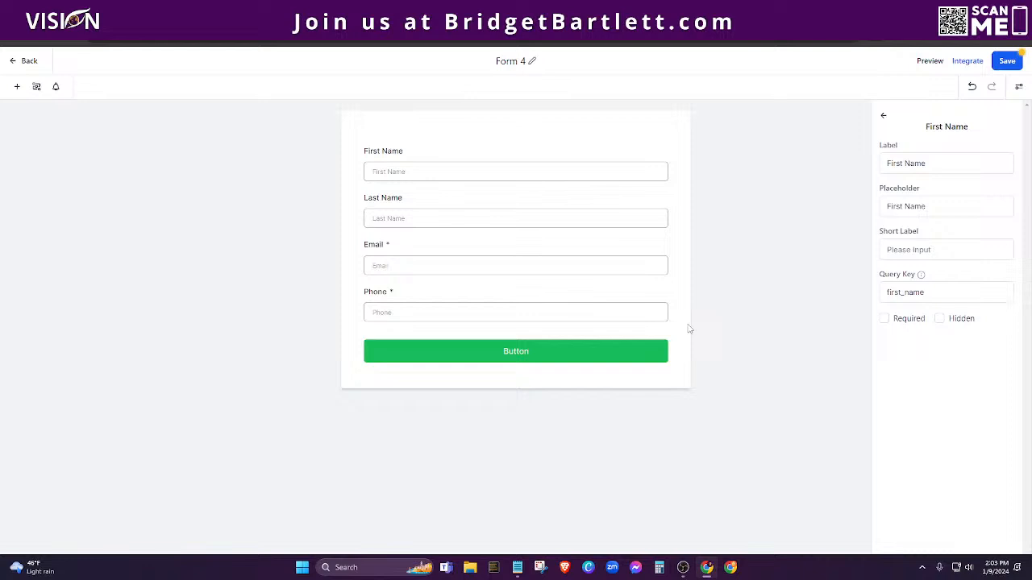
pyautogui.click(641, 312)
pyautogui.click(666, 285)
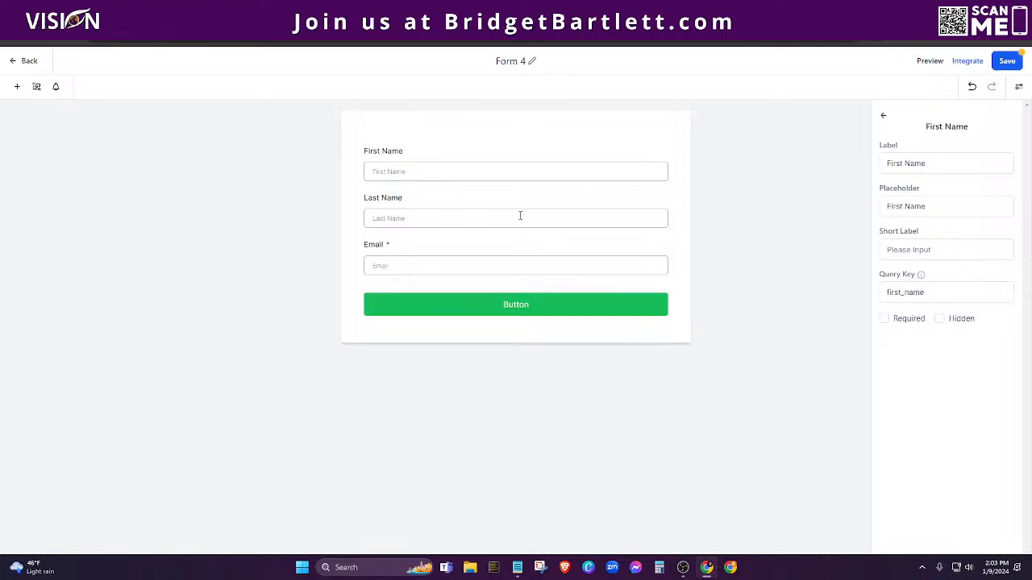
pyautogui.click(520, 216)
pyautogui.click(665, 191)
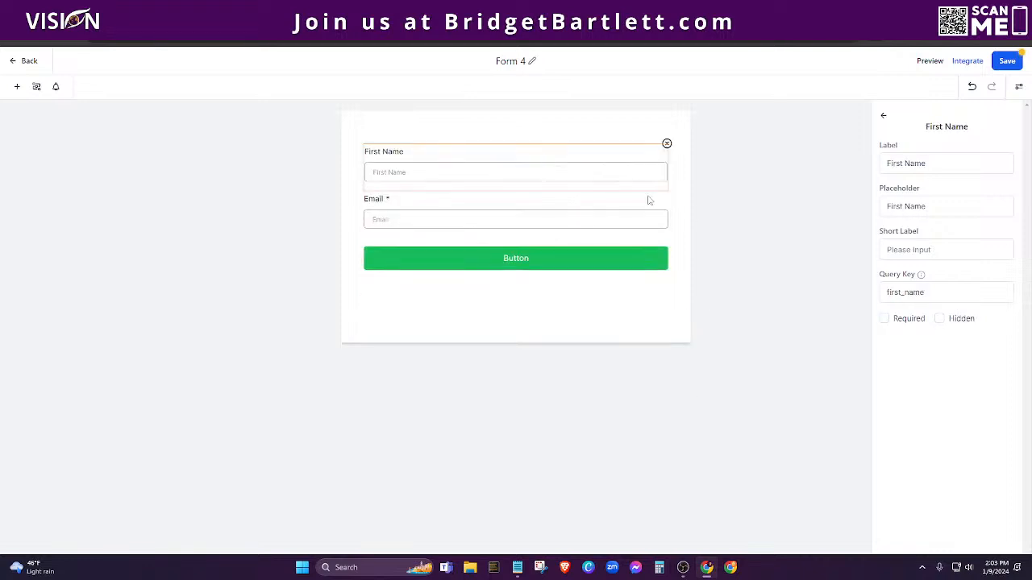
pyautogui.click(884, 318)
pyautogui.moveTo(923, 276)
pyautogui.click(582, 220)
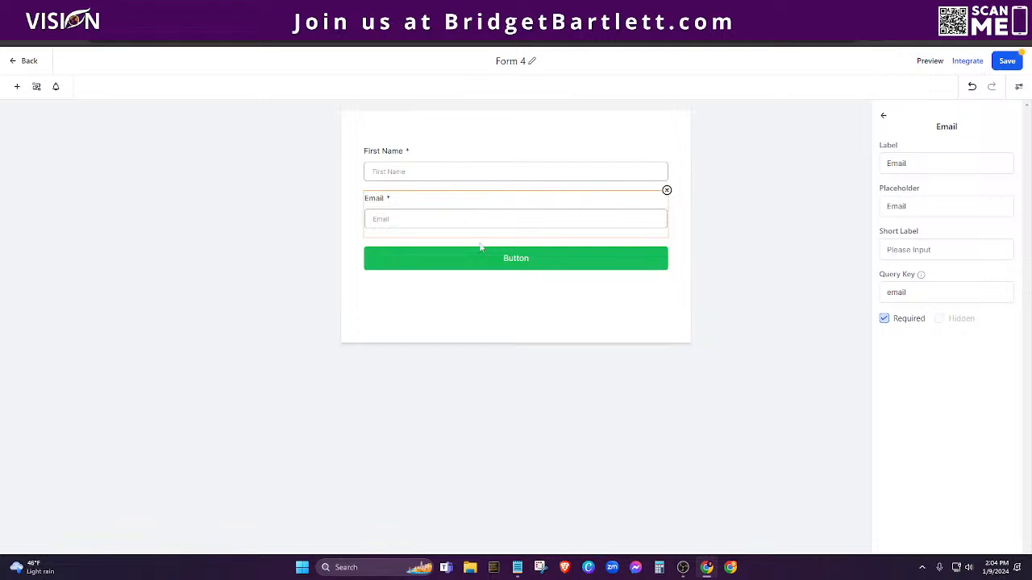
pyautogui.click(500, 267)
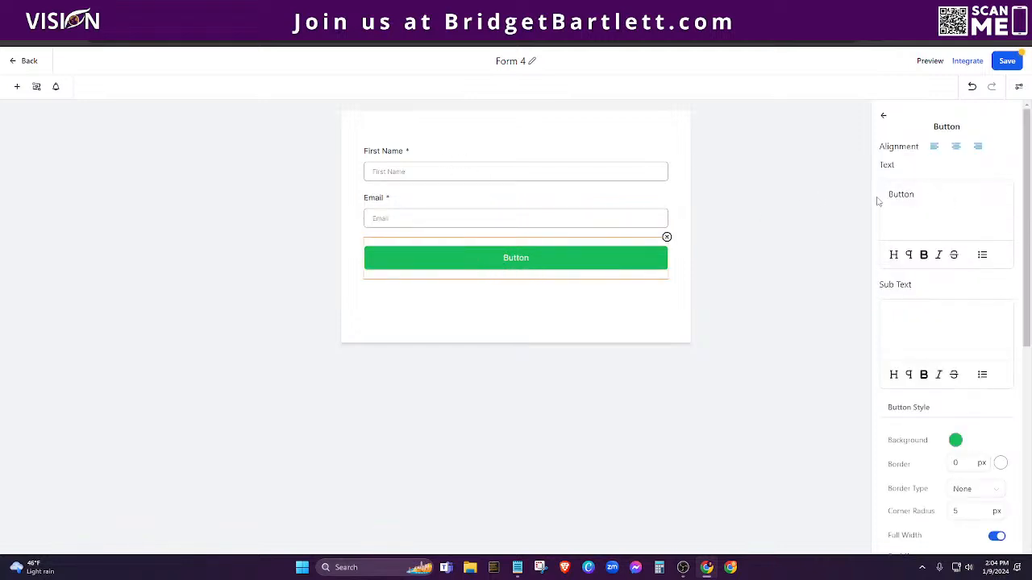
pyautogui.scroll(-2, 911, 202)
pyautogui.scroll(1, 907, 196)
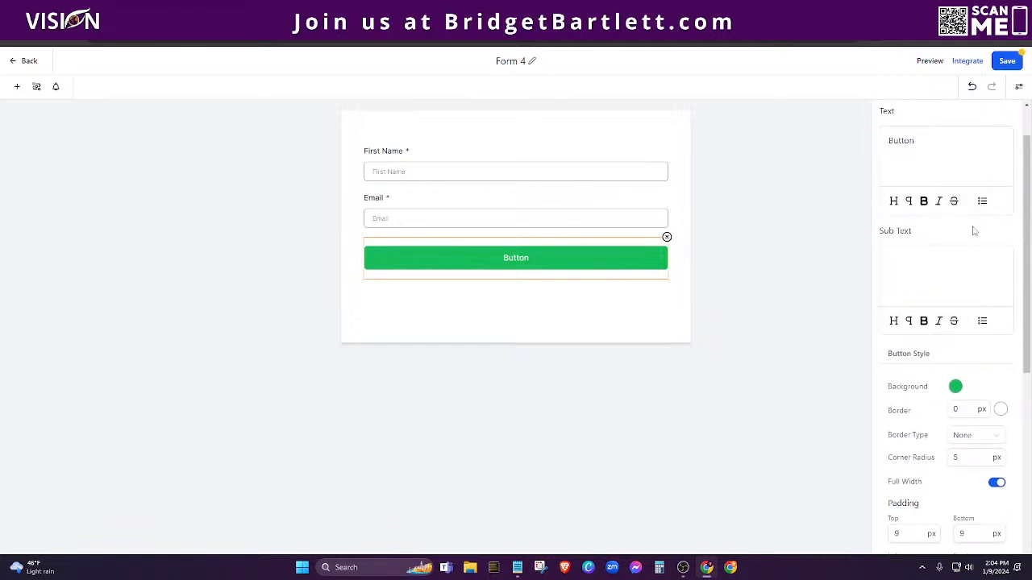
pyautogui.scroll(-1, 935, 266)
pyautogui.scroll(-1, 917, 209)
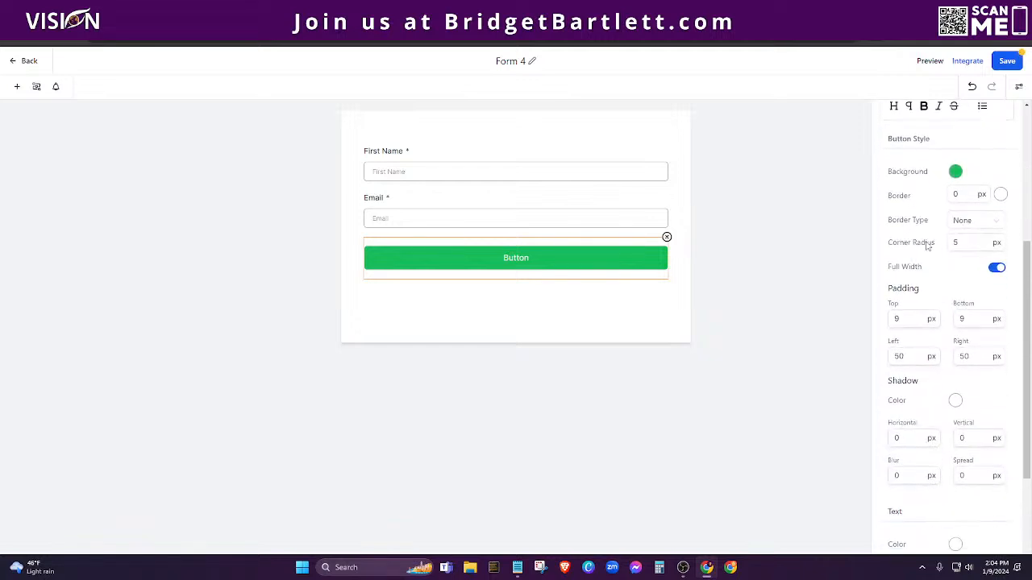
pyautogui.scroll(-2, 908, 249)
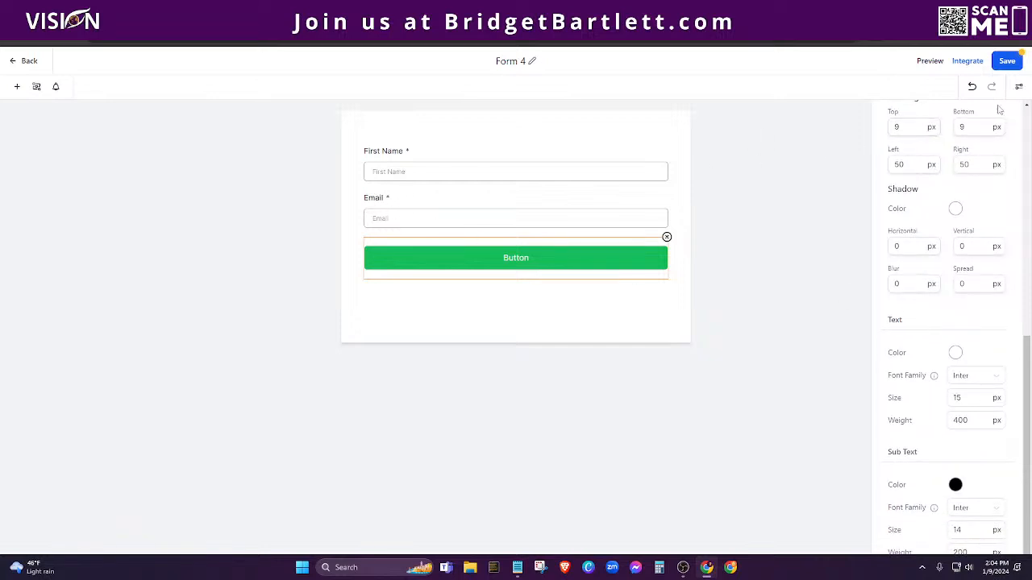
pyautogui.scroll(5, 951, 225)
pyautogui.click(883, 117)
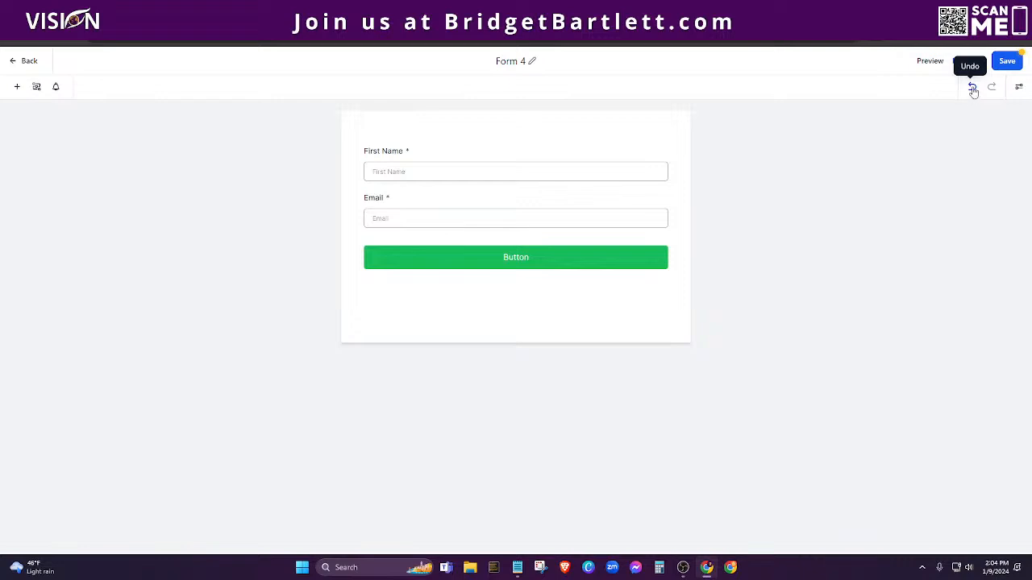
# Step: Review Form 4's style and layout settings, then display the gallery of ready-made themes
pyautogui.click(1019, 88)
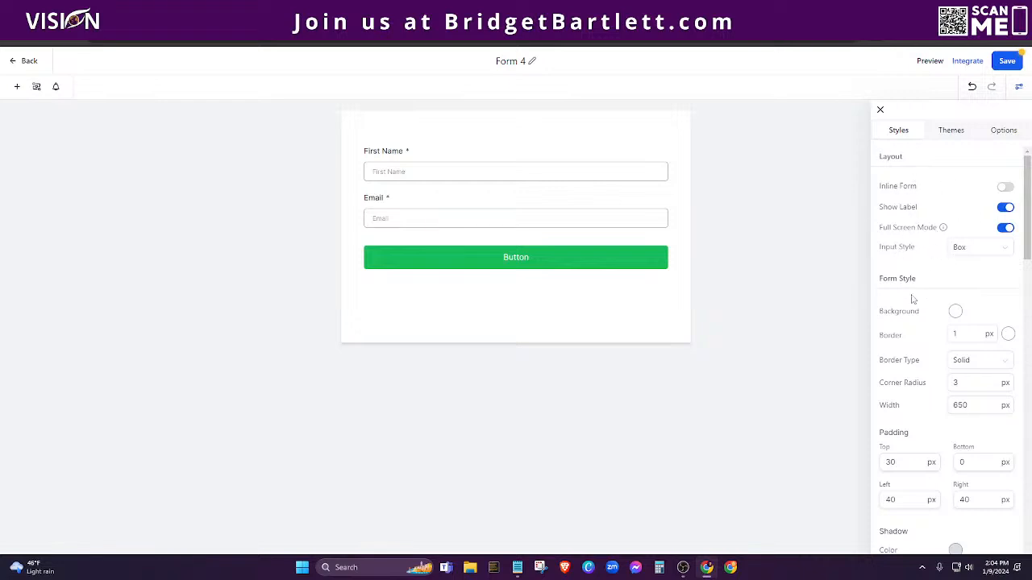
pyautogui.scroll(-3, 912, 299)
pyautogui.scroll(-6, 915, 224)
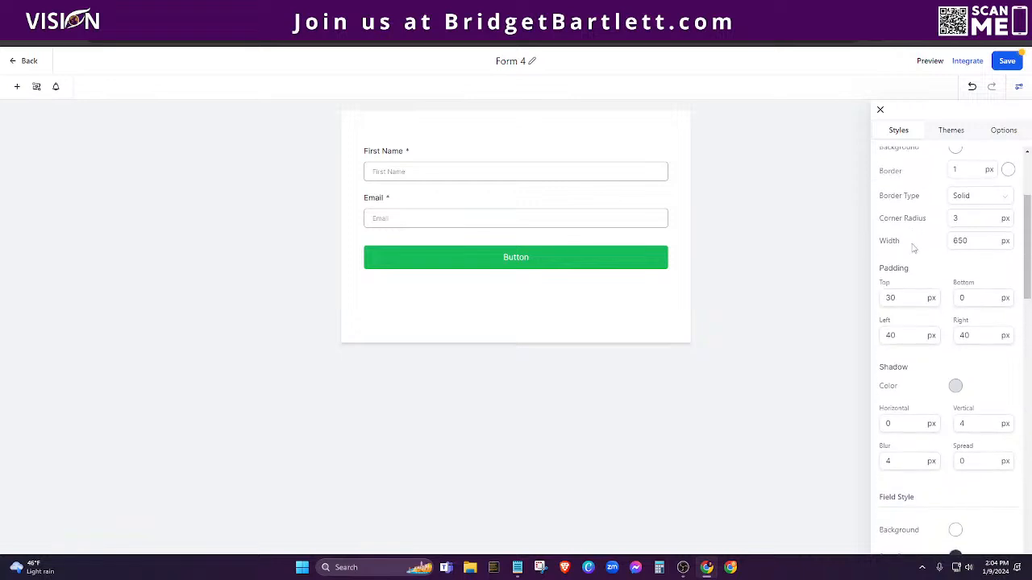
pyautogui.scroll(-8, 915, 306)
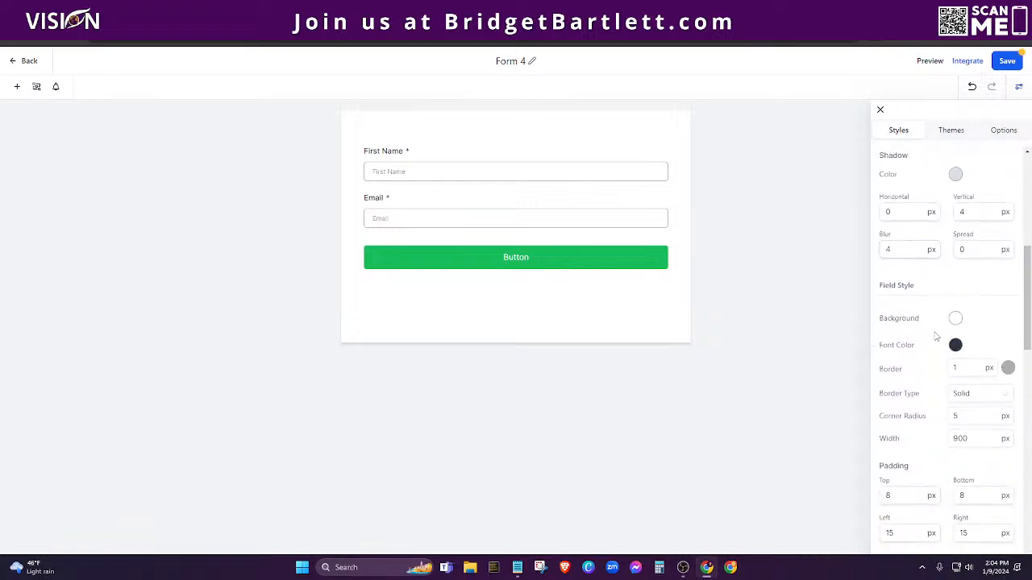
pyautogui.scroll(-19, 927, 379)
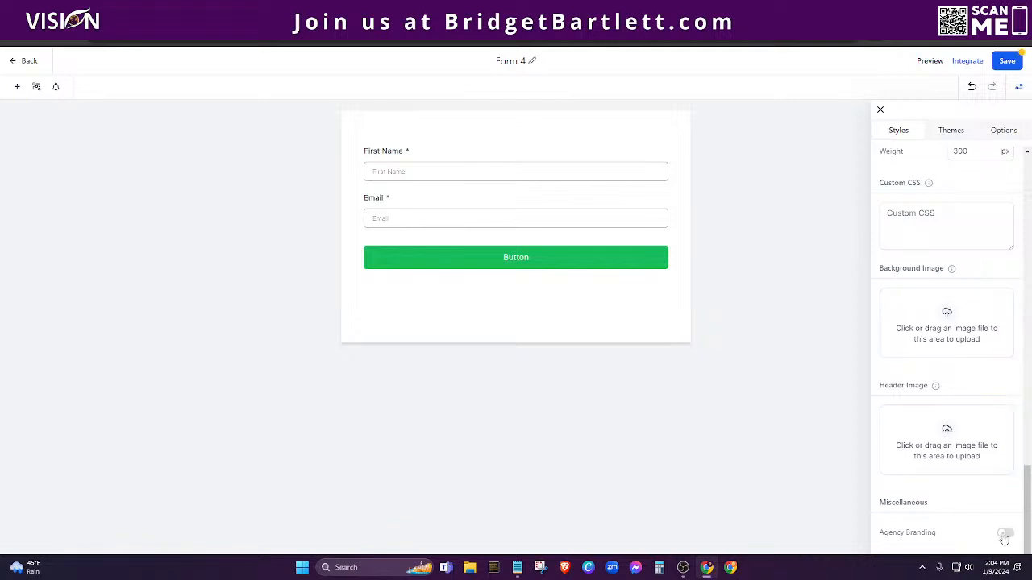
pyautogui.scroll(3, 947, 484)
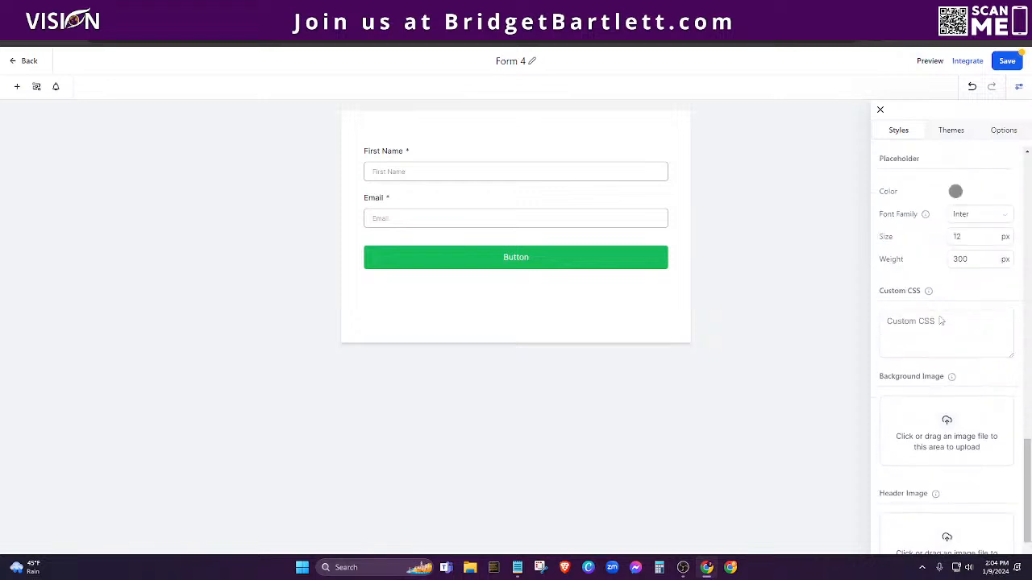
pyautogui.click(950, 130)
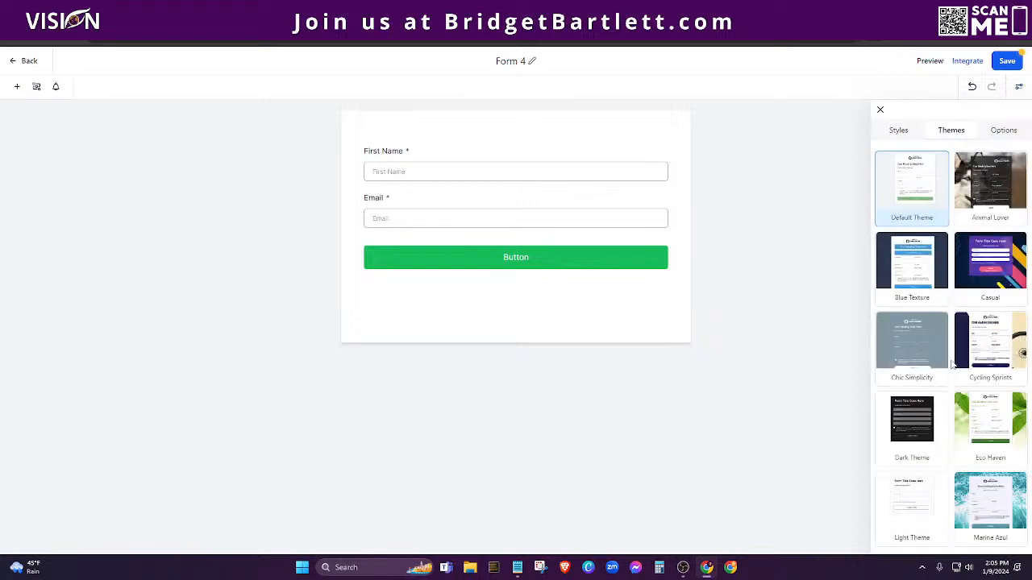
# Step: Show Form 4's Options, selecting the form name 'Form 4' and the thank-you submit message
pyautogui.scroll(-5, 954, 379)
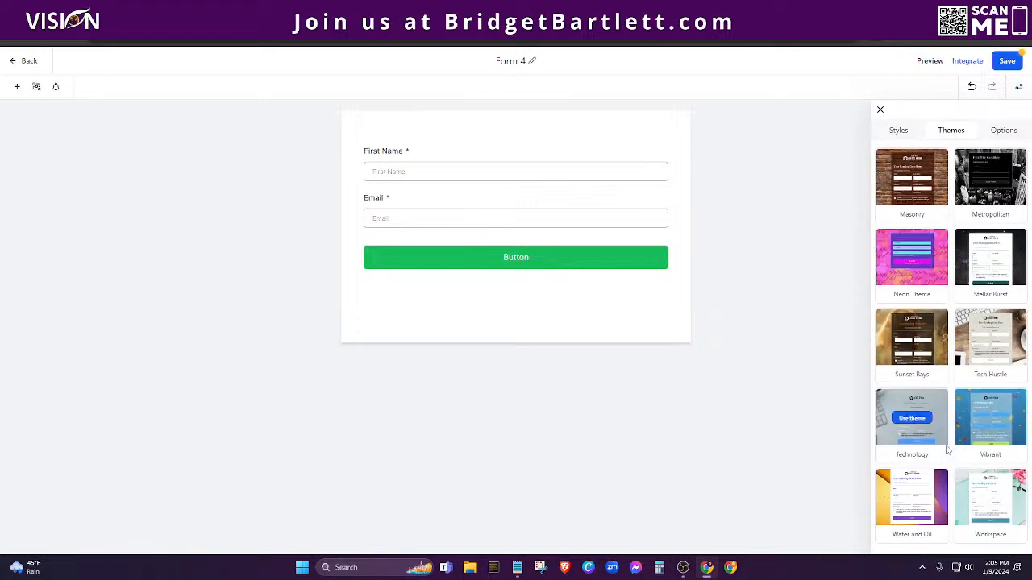
pyautogui.click(1006, 132)
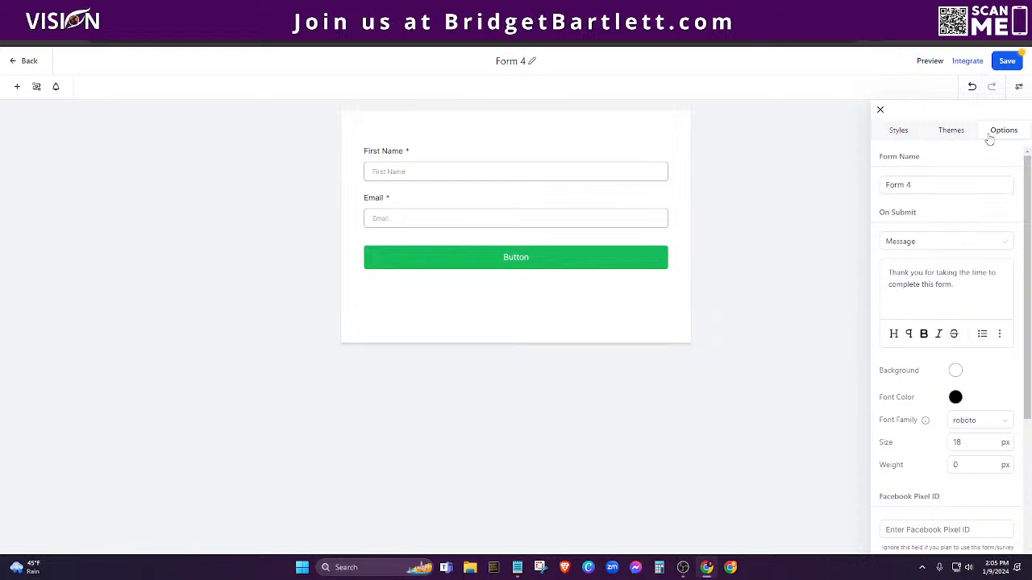
pyautogui.click(927, 186)
pyautogui.moveTo(927, 186); pyautogui.dragTo(880, 191)
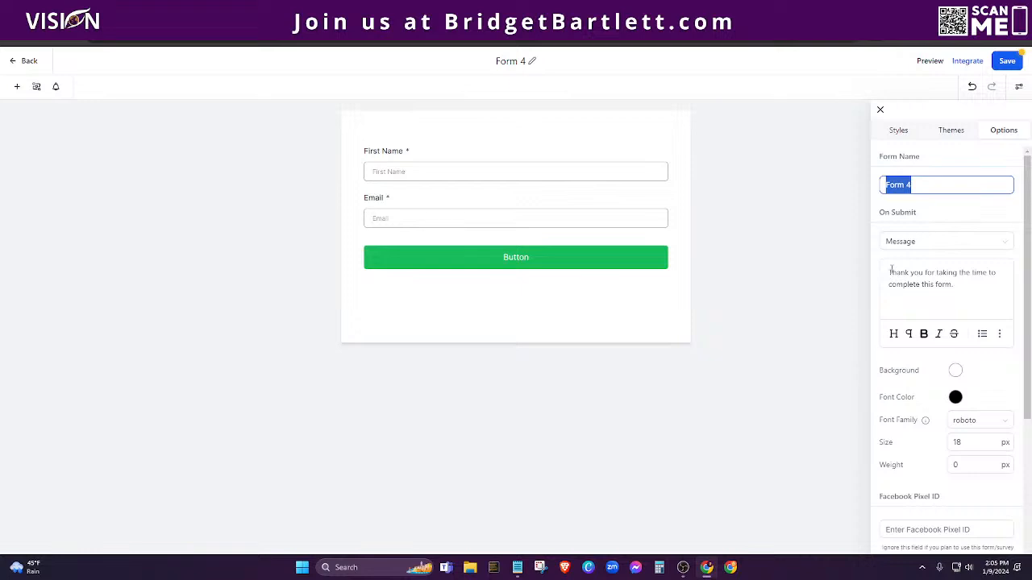
pyautogui.moveTo(889, 272); pyautogui.dragTo(972, 285)
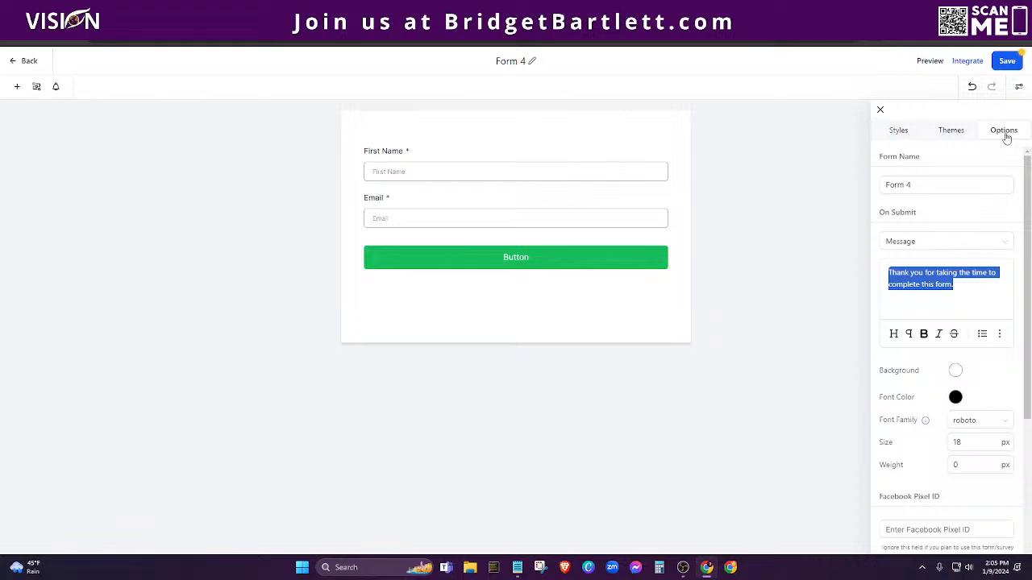
# Step: Change Form 4's On Submit action from Message to Open URL and close the settings panel
pyautogui.click(924, 242)
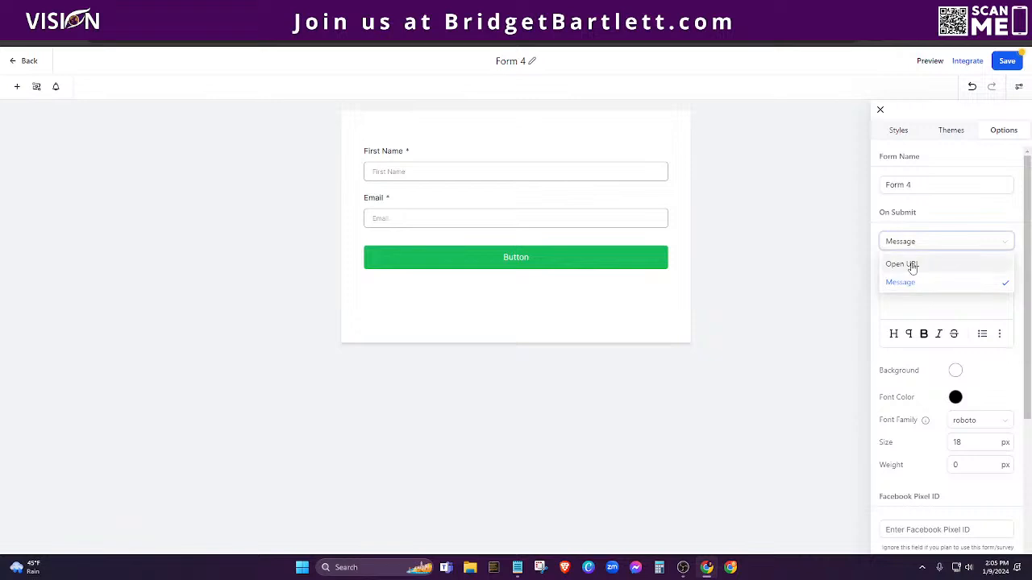
pyautogui.click(911, 265)
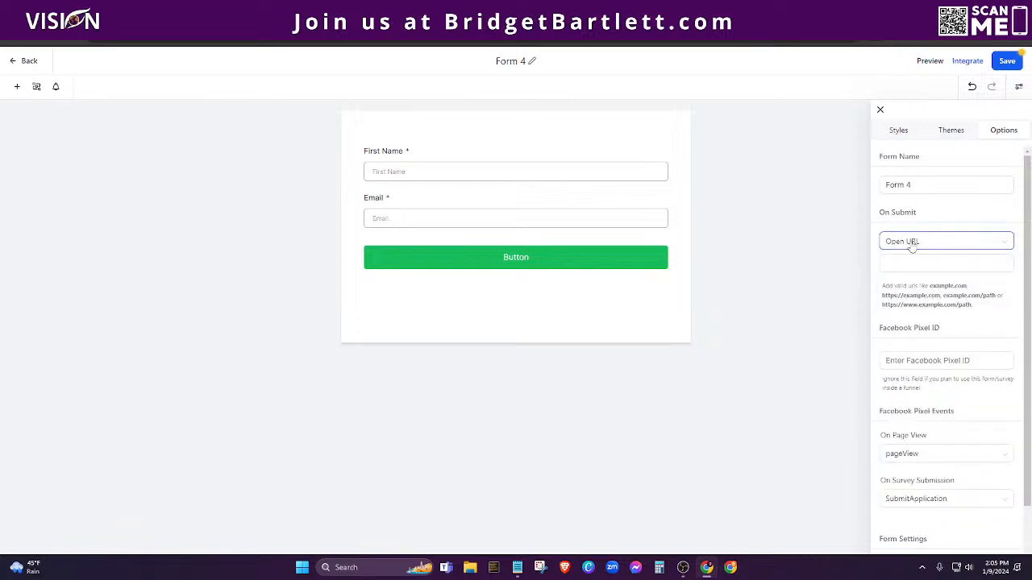
pyautogui.click(889, 264)
pyautogui.click(905, 244)
pyautogui.click(895, 245)
pyautogui.scroll(-2, 951, 355)
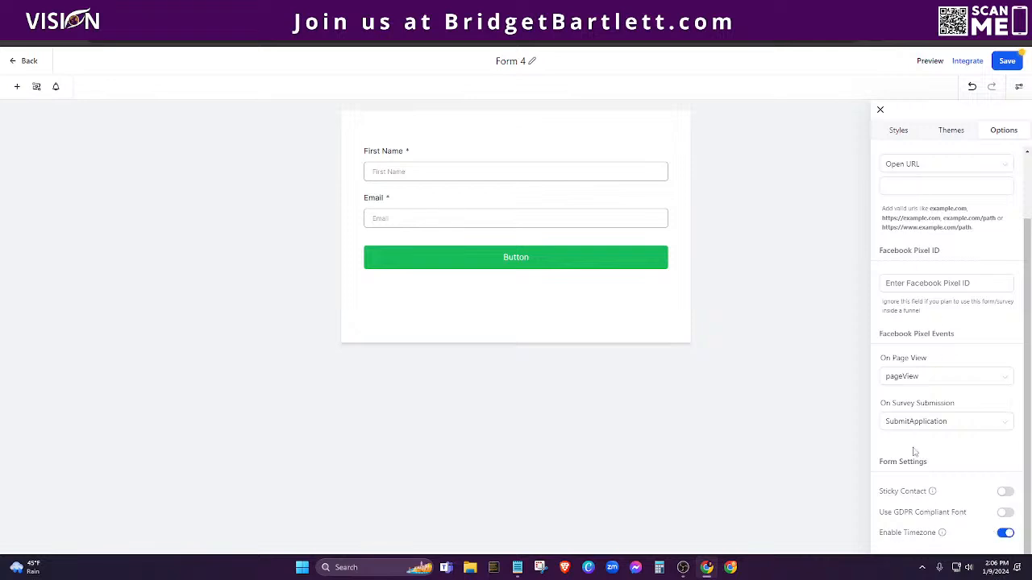
pyautogui.click(879, 110)
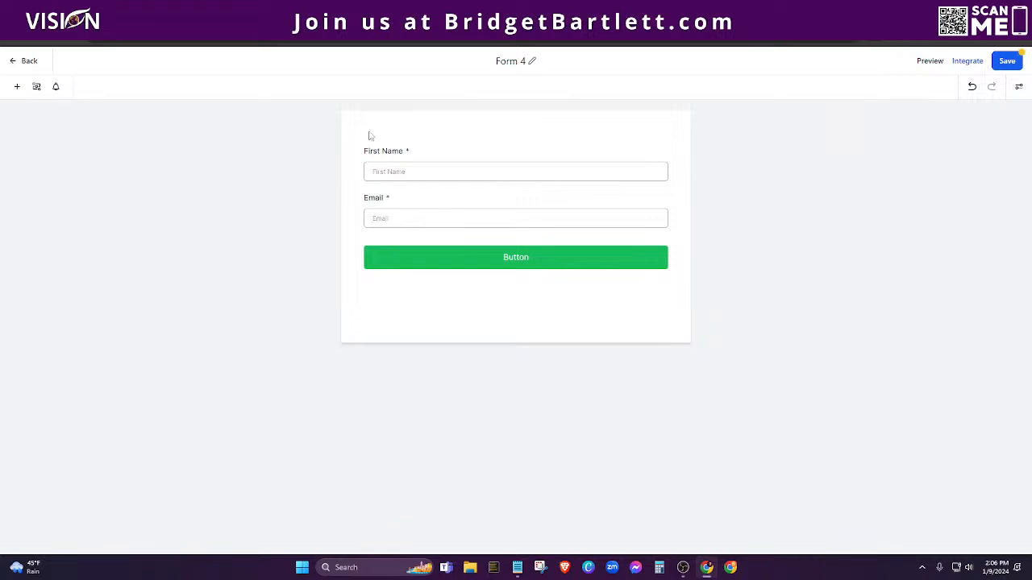
# Step: Browse Form 4's Quick Add elements and Custom Fields, ending back on the Quick Add list
pyautogui.click(16, 88)
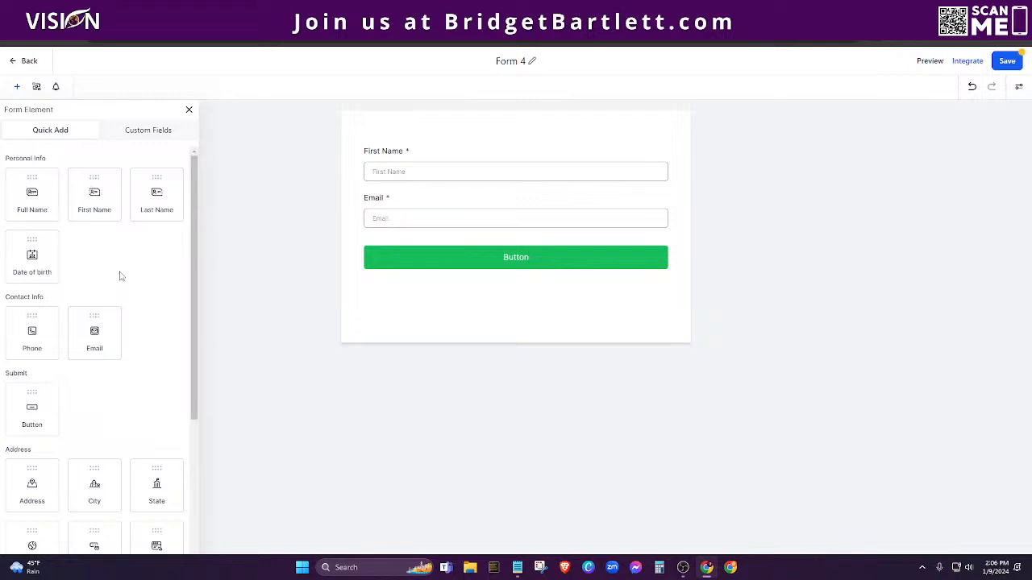
pyautogui.scroll(-1, 116, 270)
pyautogui.scroll(1, 95, 227)
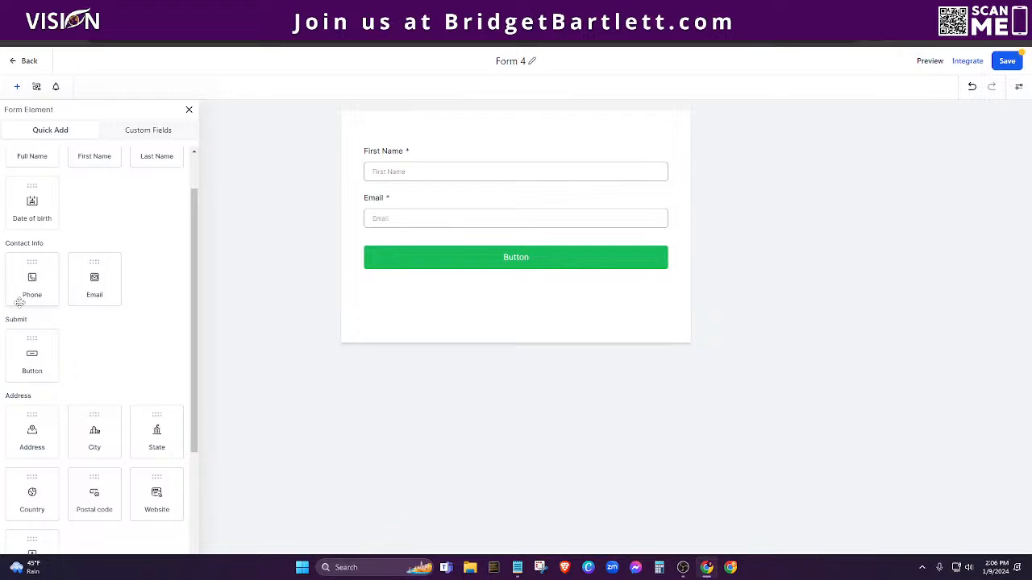
pyautogui.scroll(-2, 92, 276)
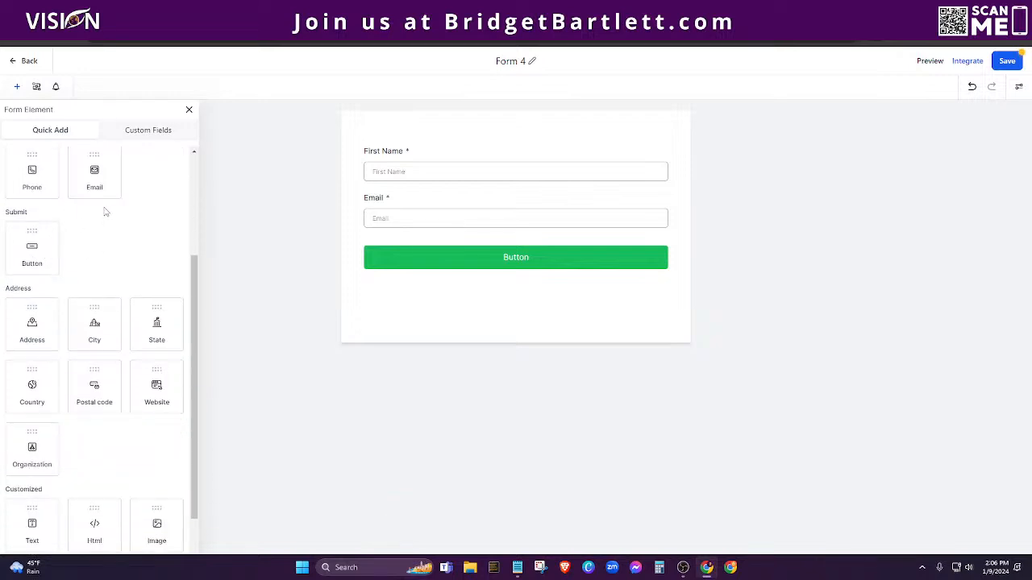
pyautogui.scroll(-1, 40, 250)
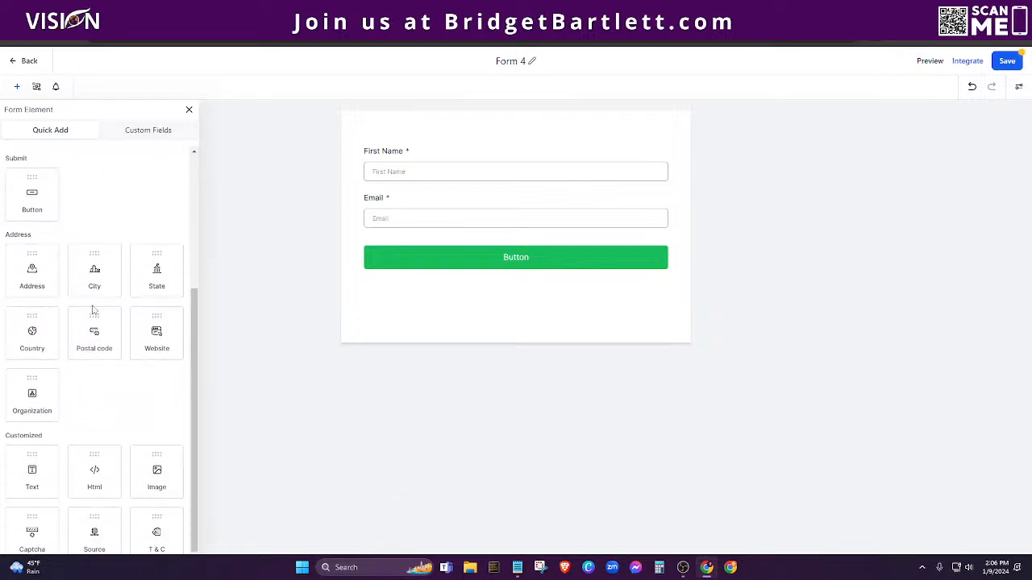
pyautogui.scroll(-1, 96, 310)
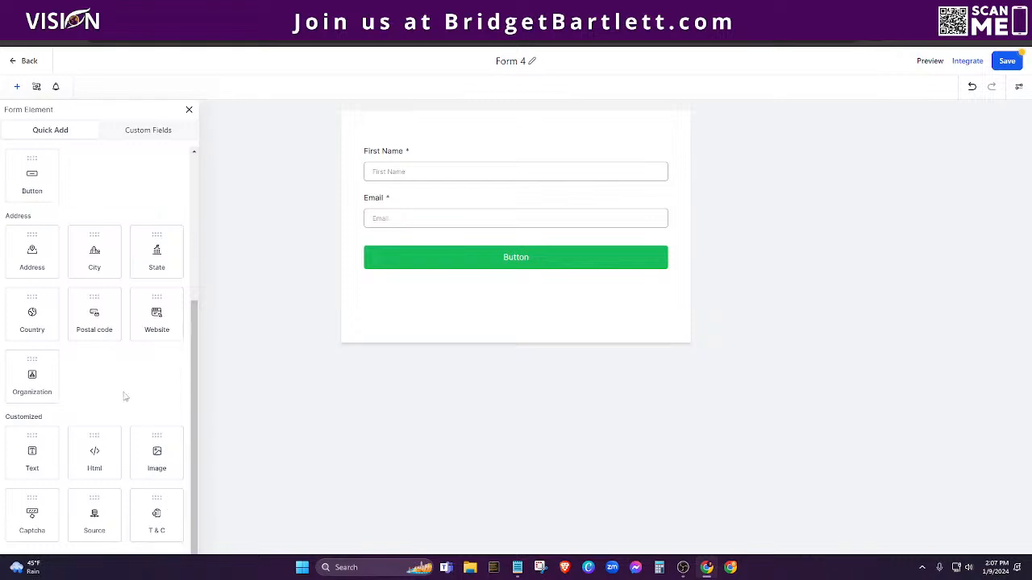
pyautogui.scroll(3, 122, 396)
pyautogui.click(142, 131)
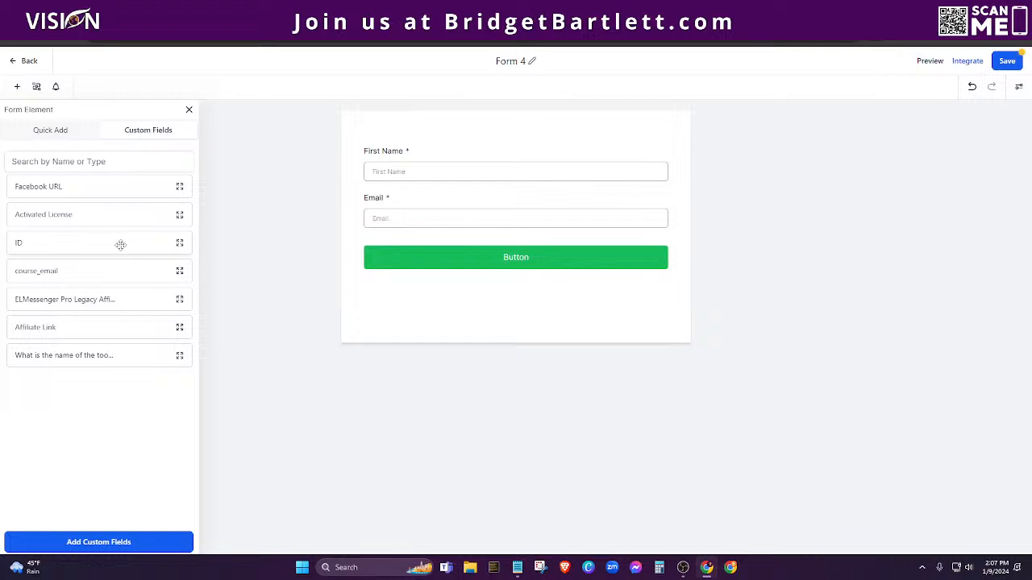
pyautogui.click(46, 134)
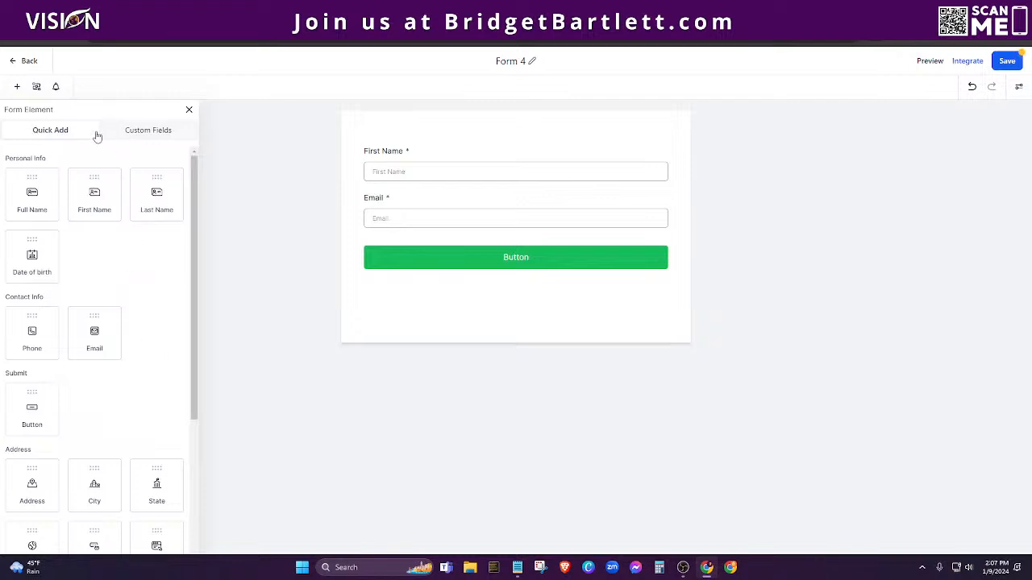
pyautogui.click(36, 88)
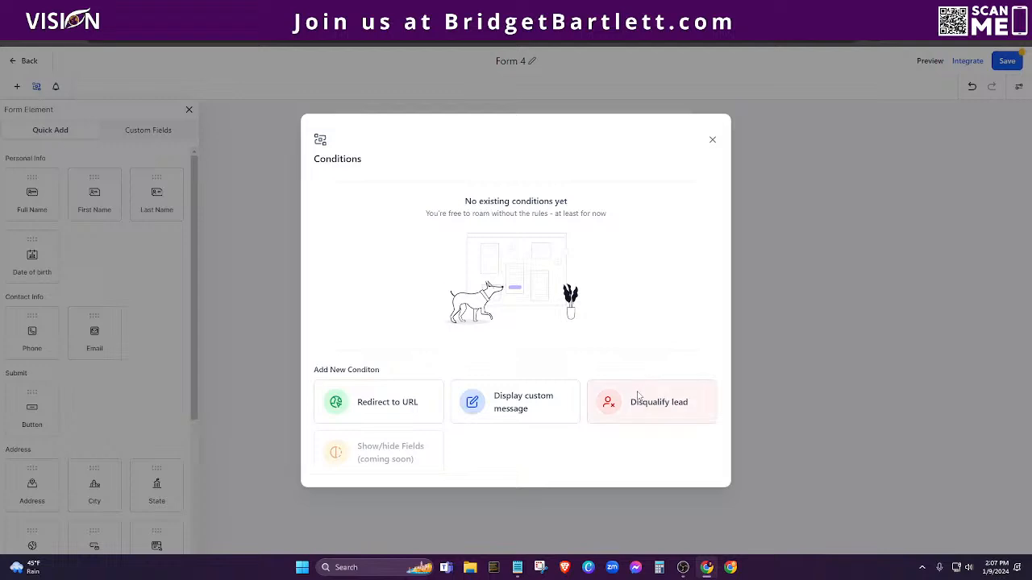
pyautogui.click(712, 142)
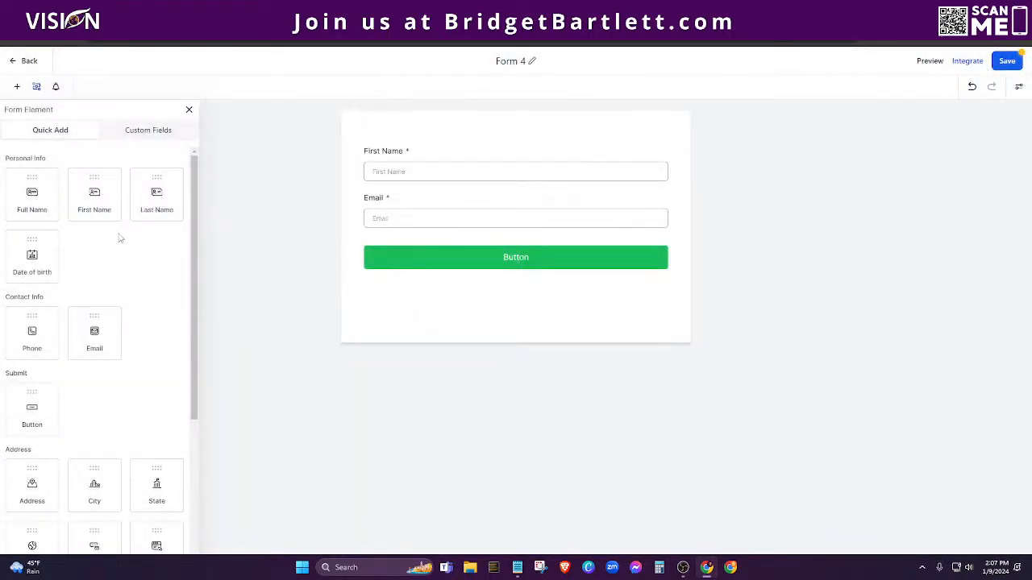
pyautogui.scroll(-1, 157, 350)
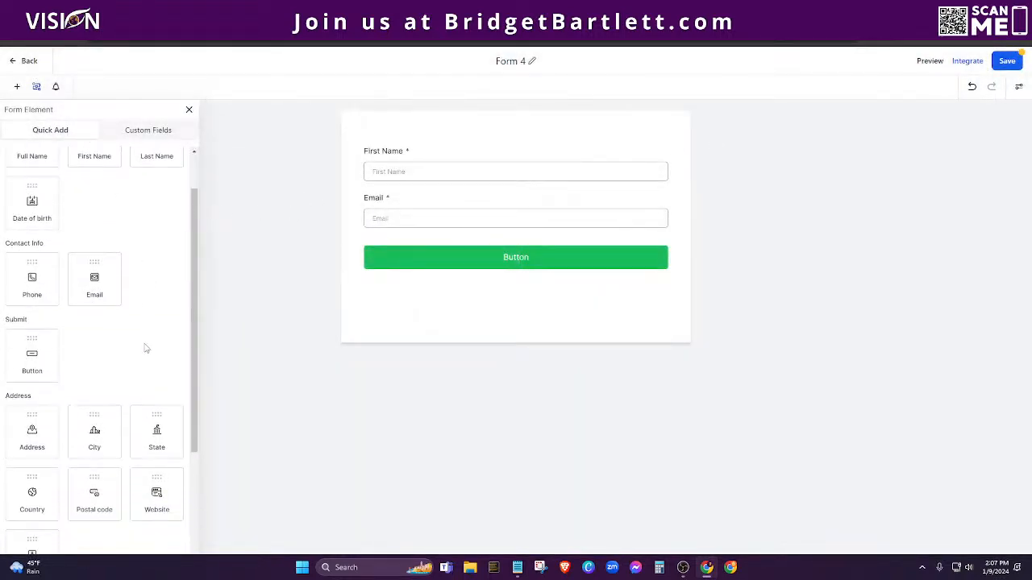
# Step: Enable Form 4's email notification with subject 'Form 4', checking the recipient and sender name fields
pyautogui.click(57, 87)
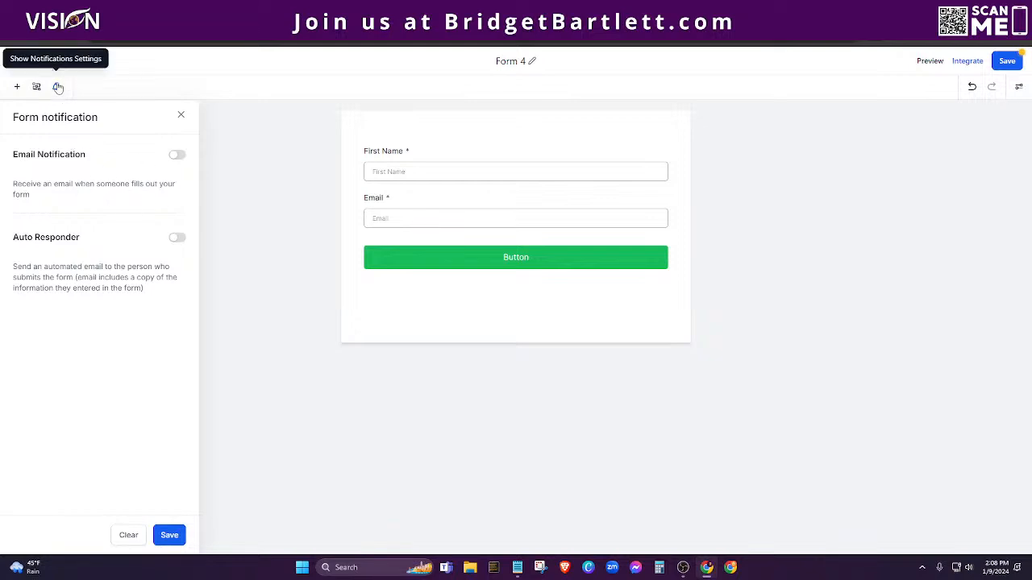
pyautogui.click(177, 155)
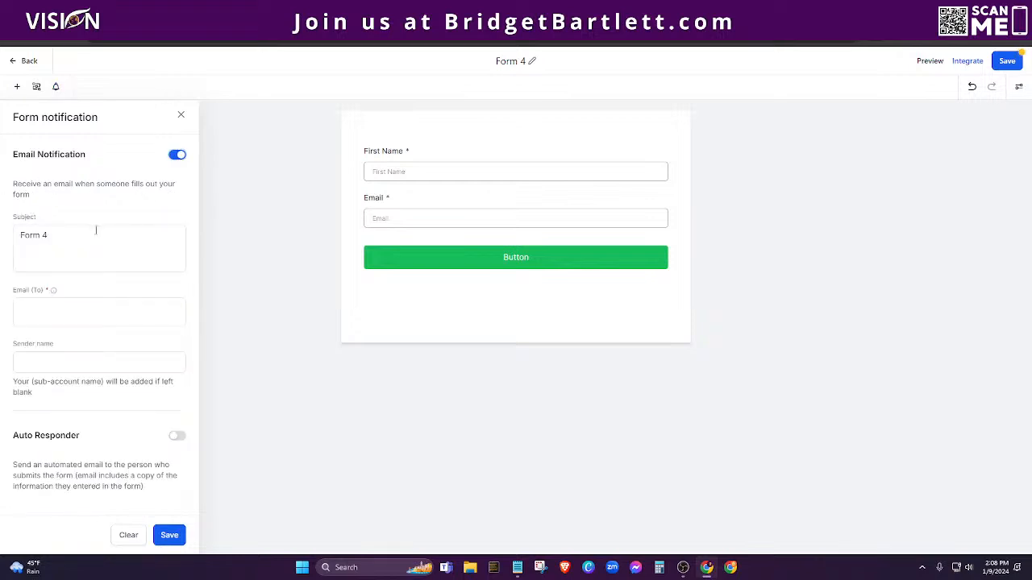
pyautogui.click(47, 239)
pyautogui.moveTo(58, 233); pyautogui.dragTo(9, 239)
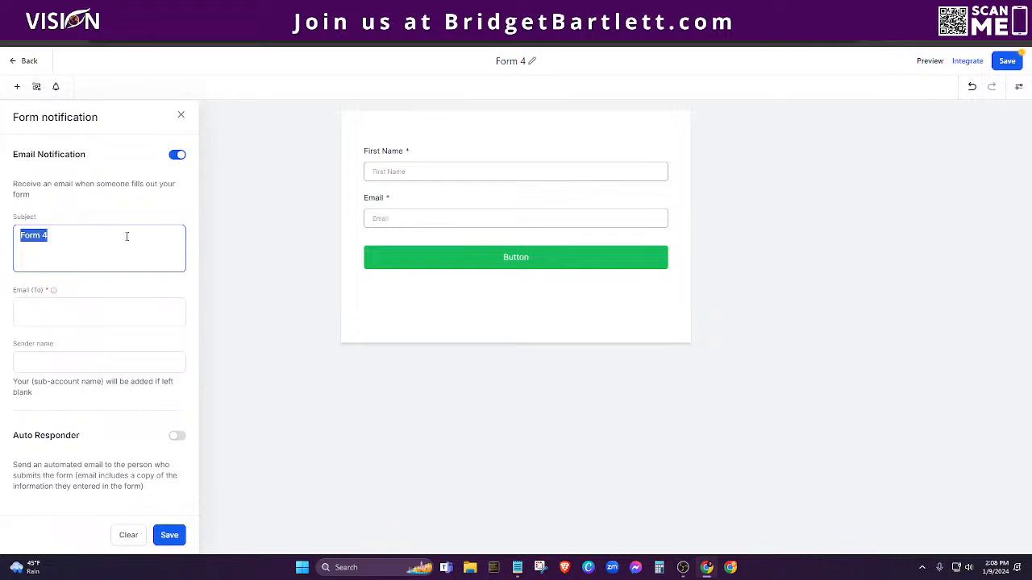
pyautogui.click(42, 307)
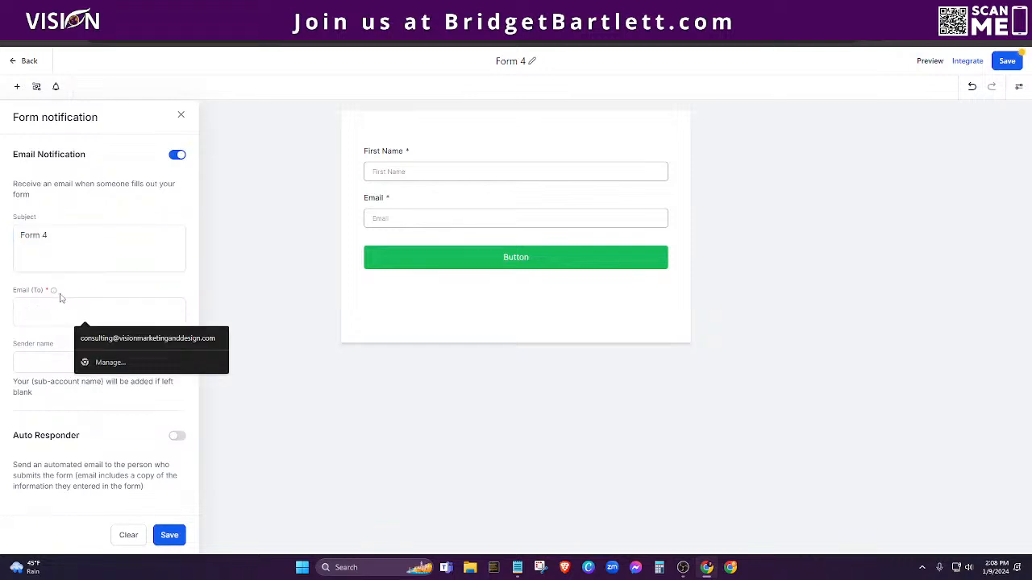
pyautogui.moveTo(54, 292)
pyautogui.click(28, 308)
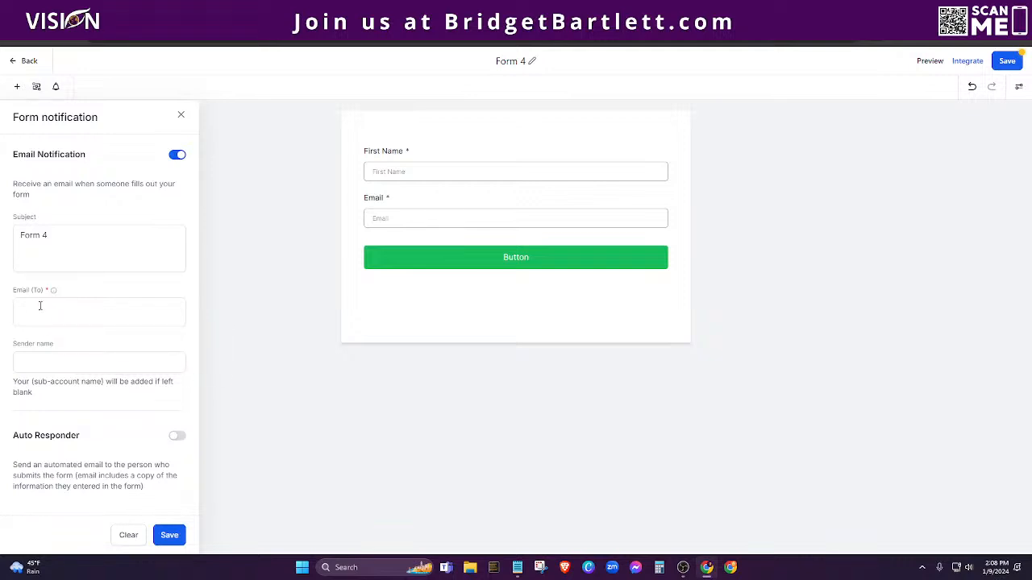
pyautogui.click(29, 361)
# Step: Turn on the auto responder email and go through its sender name and subject fields
pyautogui.click(177, 438)
pyautogui.scroll(-3, 105, 391)
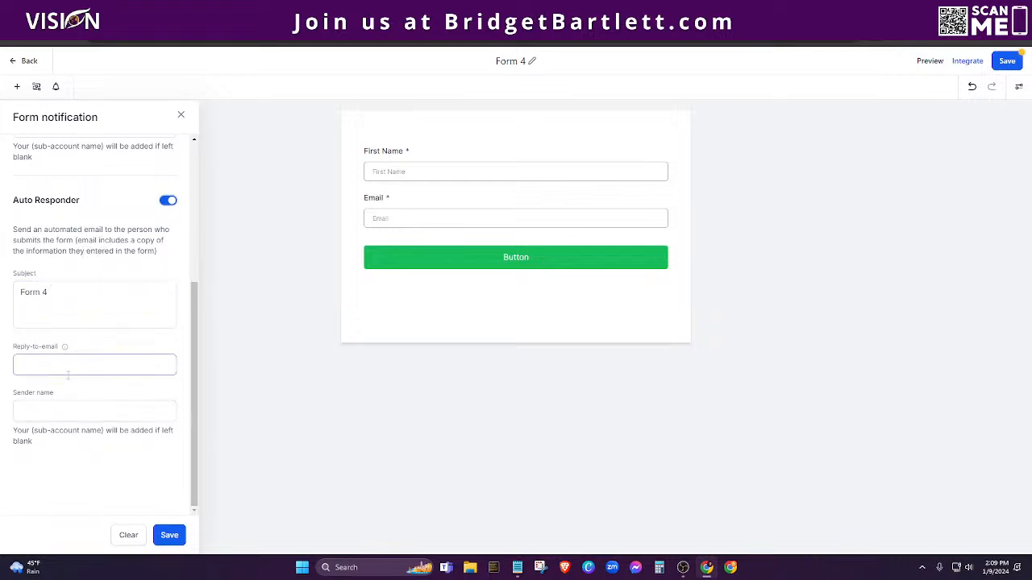
pyautogui.click(101, 410)
pyautogui.click(148, 301)
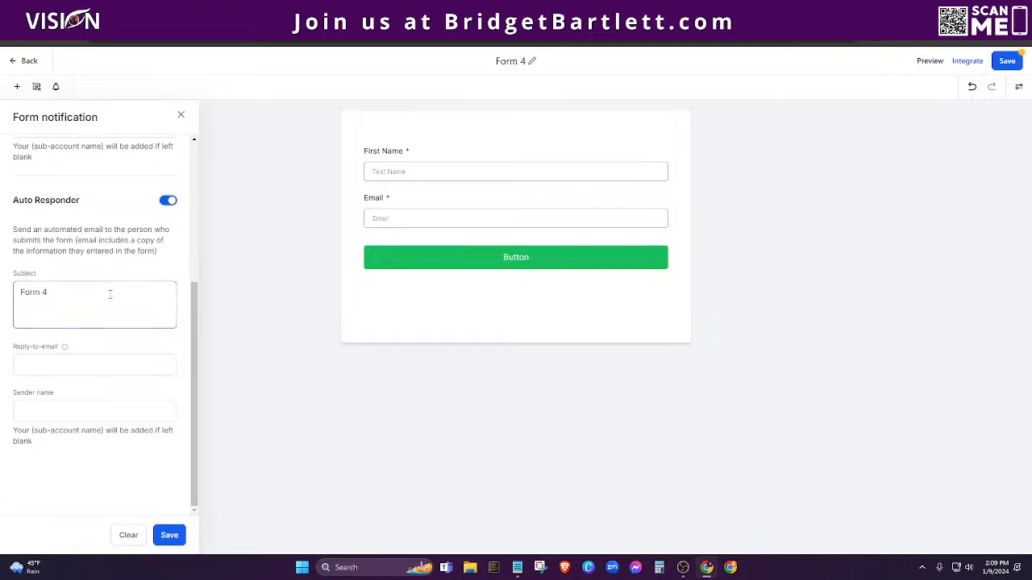
# Step: Save Form 4's notification settings and leave the form builder
pyautogui.scroll(1, 82, 262)
pyautogui.scroll(3, 81, 261)
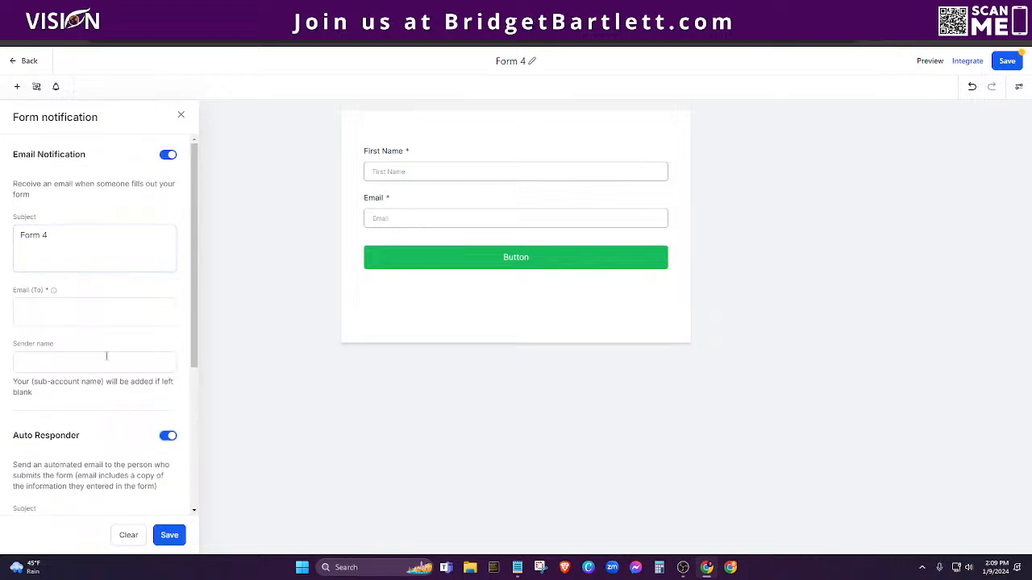
pyautogui.scroll(-2, 108, 387)
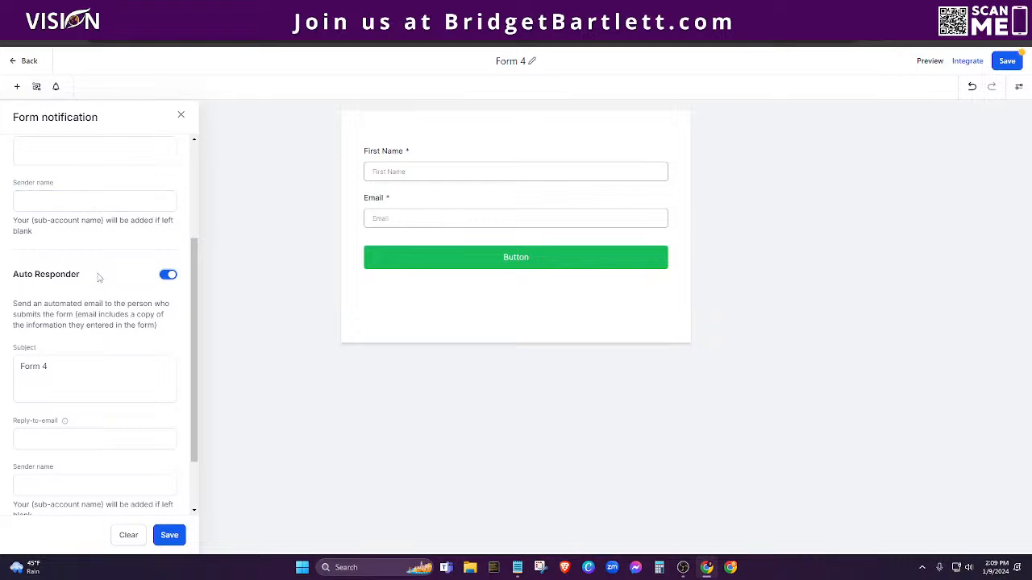
pyautogui.scroll(2, 101, 282)
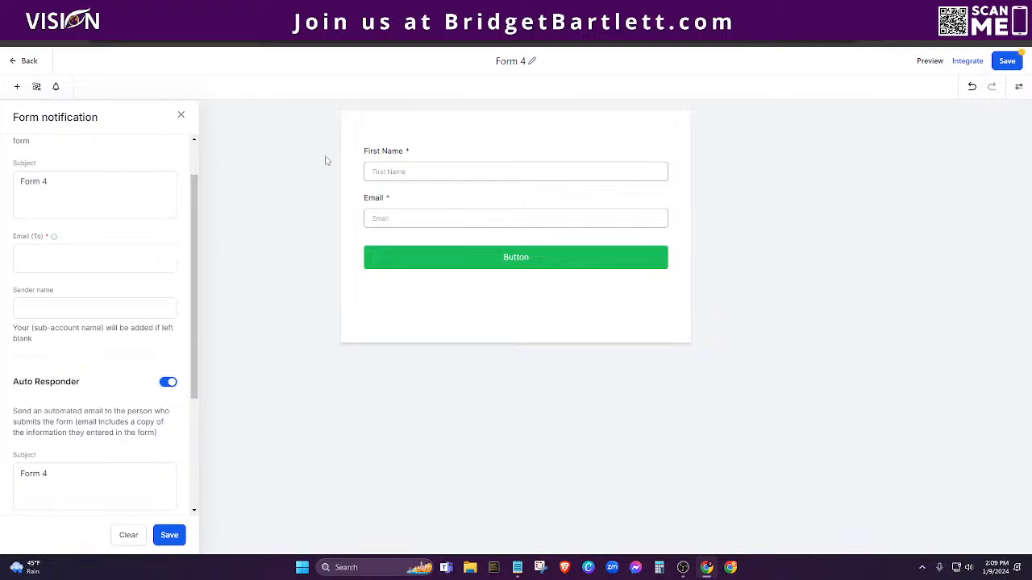
pyautogui.click(1006, 61)
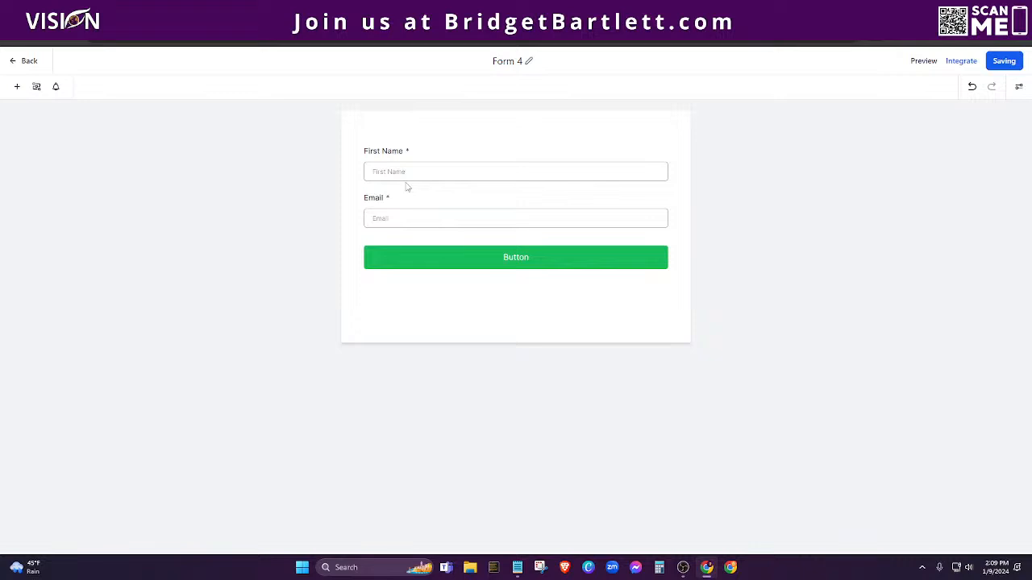
pyautogui.click(29, 62)
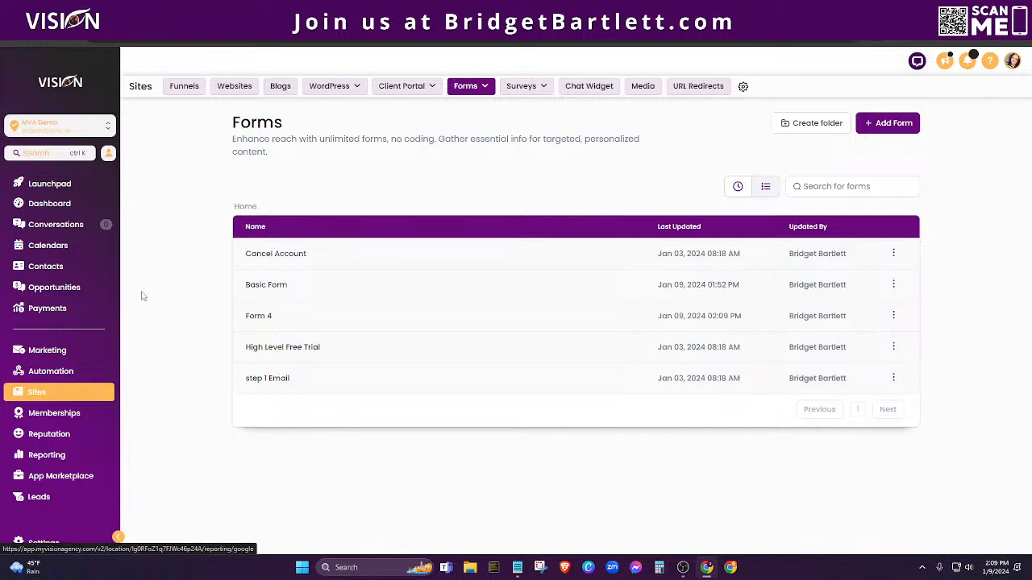
# Step: Go to the account Settings and navigate to the Labs beta features page
pyautogui.click(42, 542)
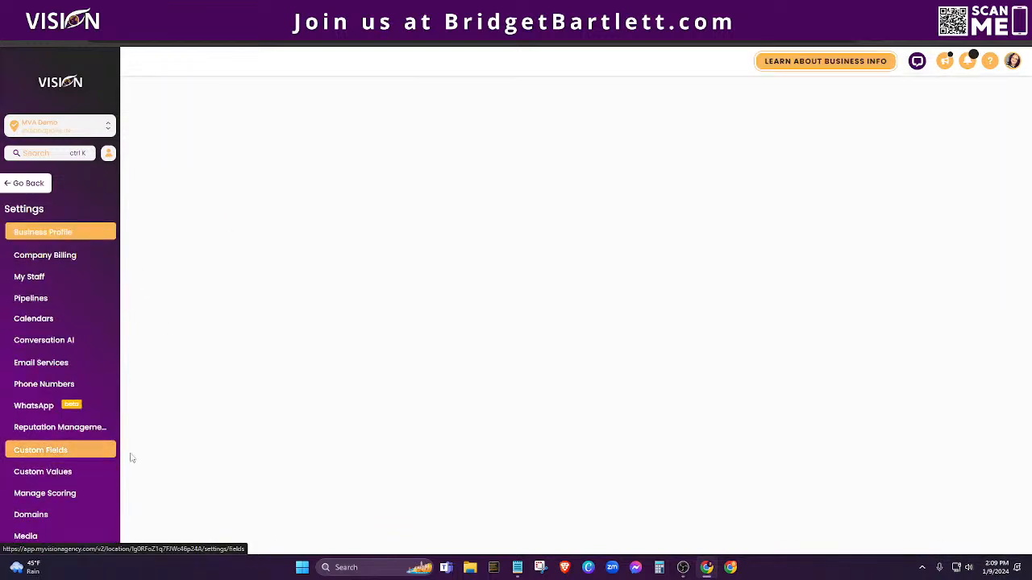
pyautogui.scroll(-10, 231, 460)
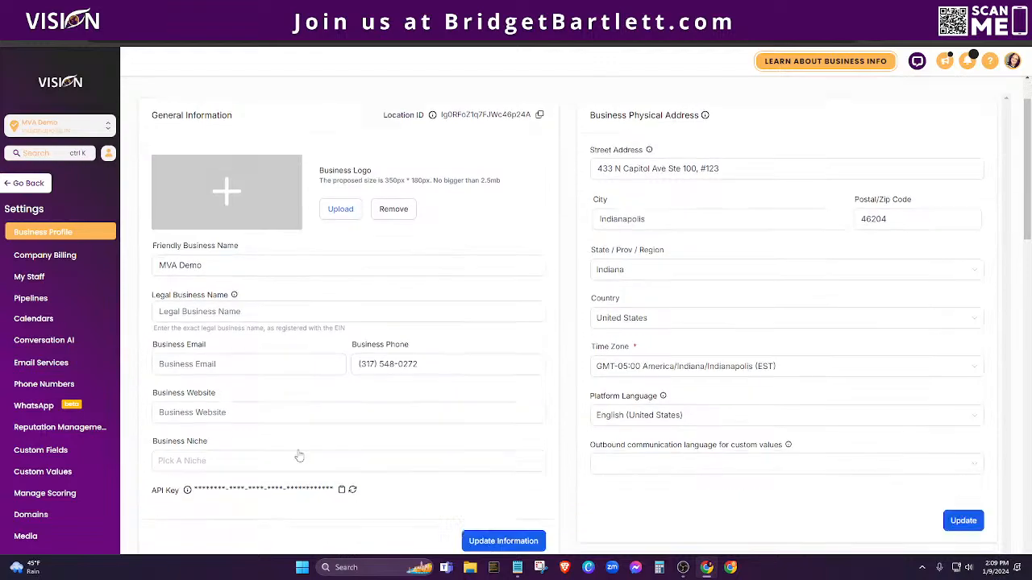
pyautogui.scroll(-6, 311, 463)
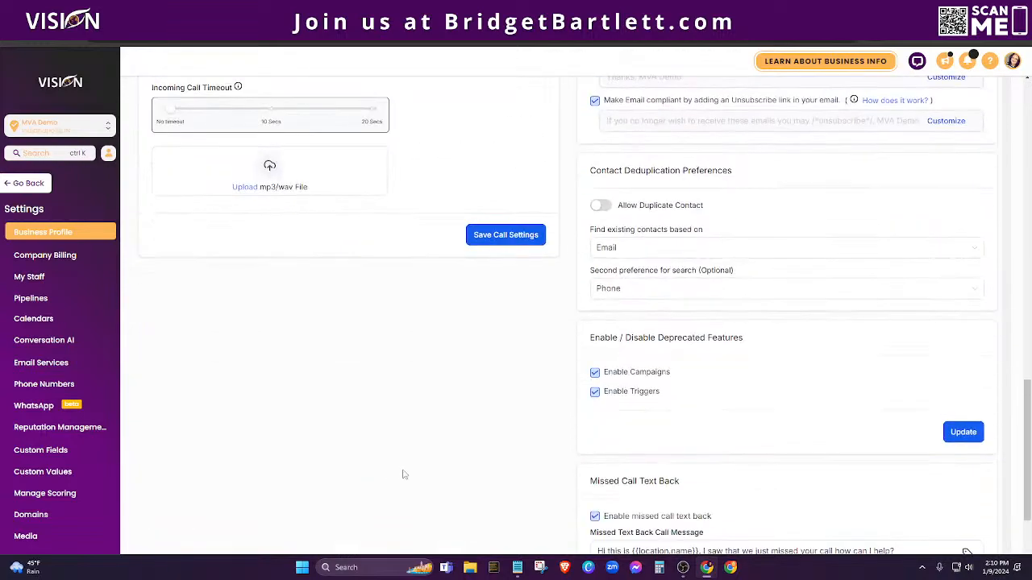
pyautogui.scroll(-2, 54, 490)
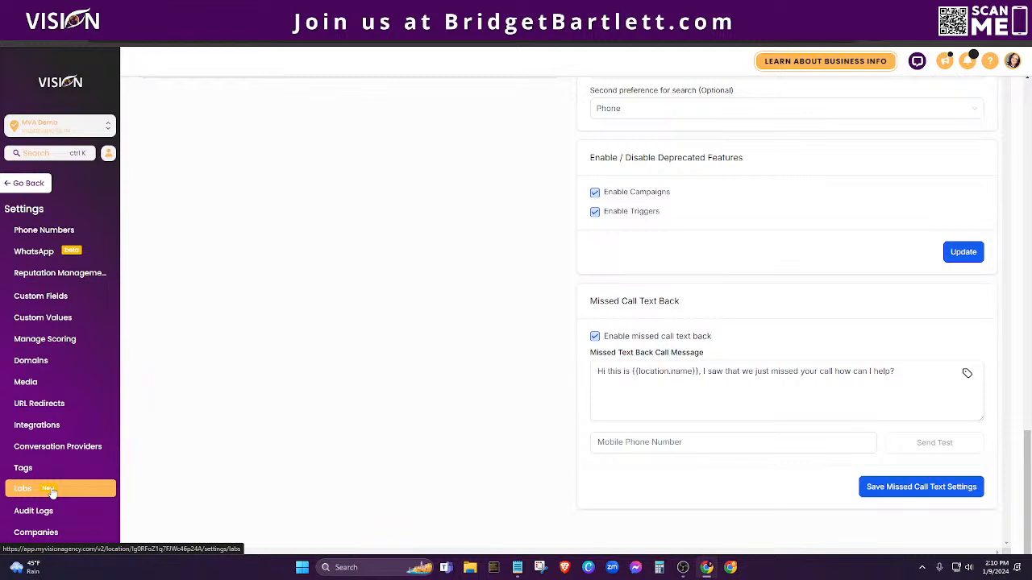
pyautogui.click(51, 491)
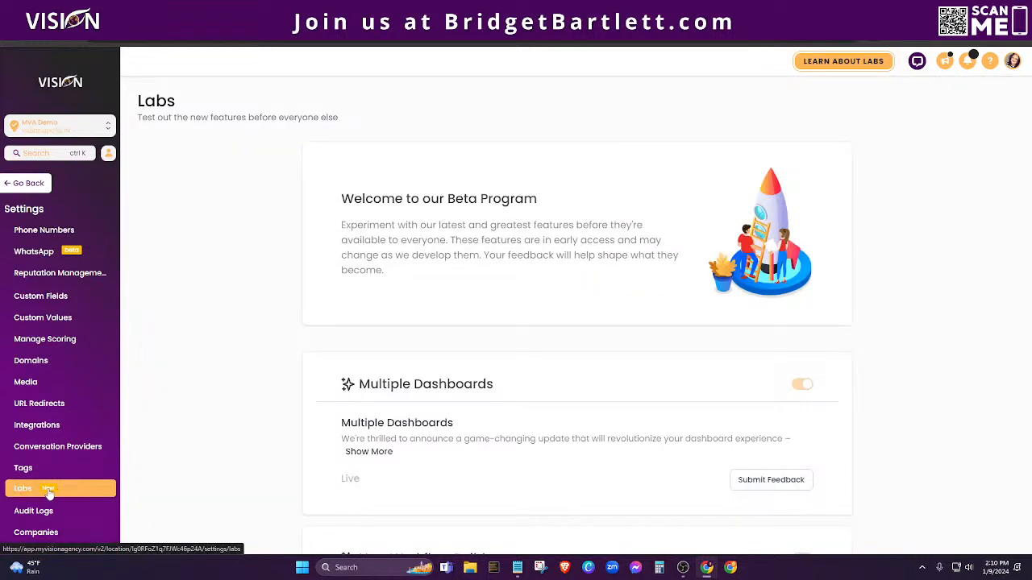
pyautogui.scroll(-7, 591, 379)
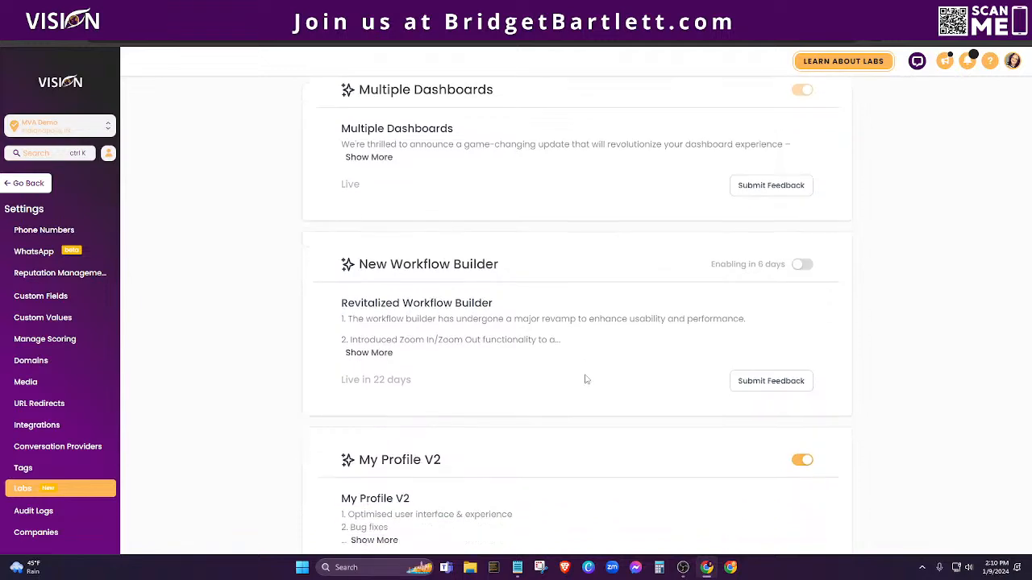
pyautogui.scroll(2, 588, 363)
pyautogui.scroll(-7, 617, 322)
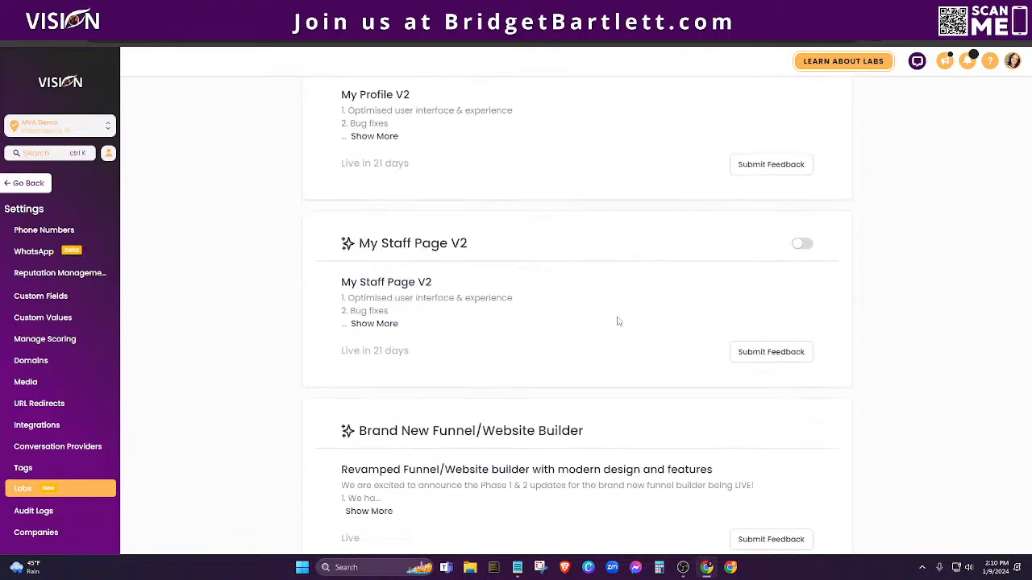
pyautogui.scroll(-8, 619, 332)
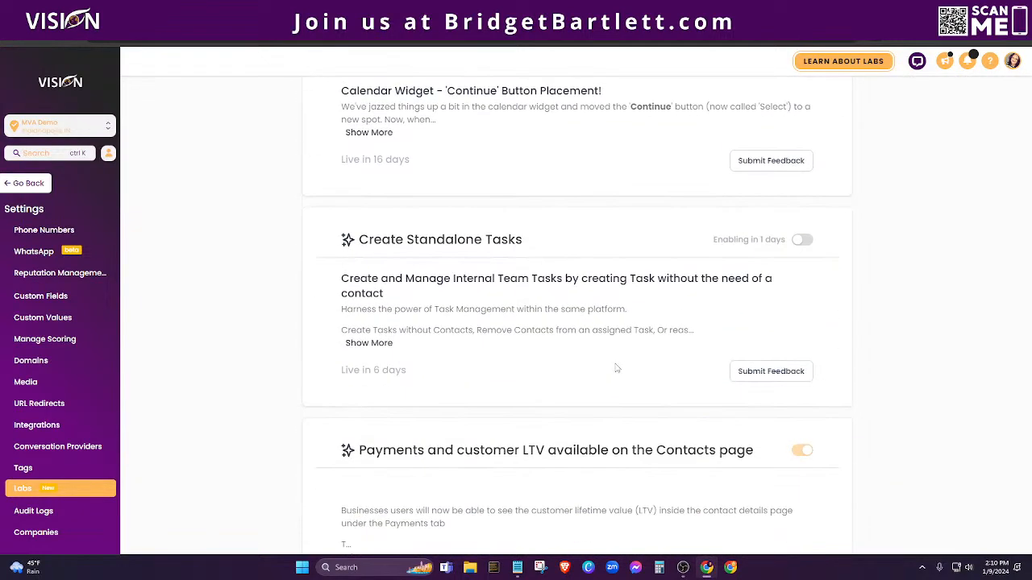
pyautogui.scroll(-4, 597, 387)
pyautogui.scroll(-1, 576, 407)
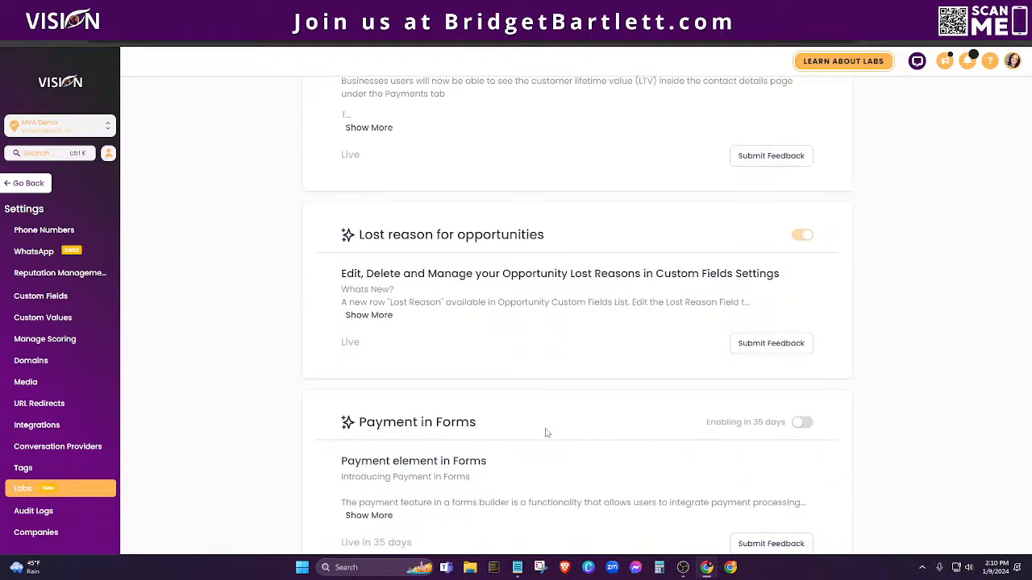
# Step: Switch on Payment in Forms, dismiss its feedback form unsent, and return to the Forms list
pyautogui.click(804, 424)
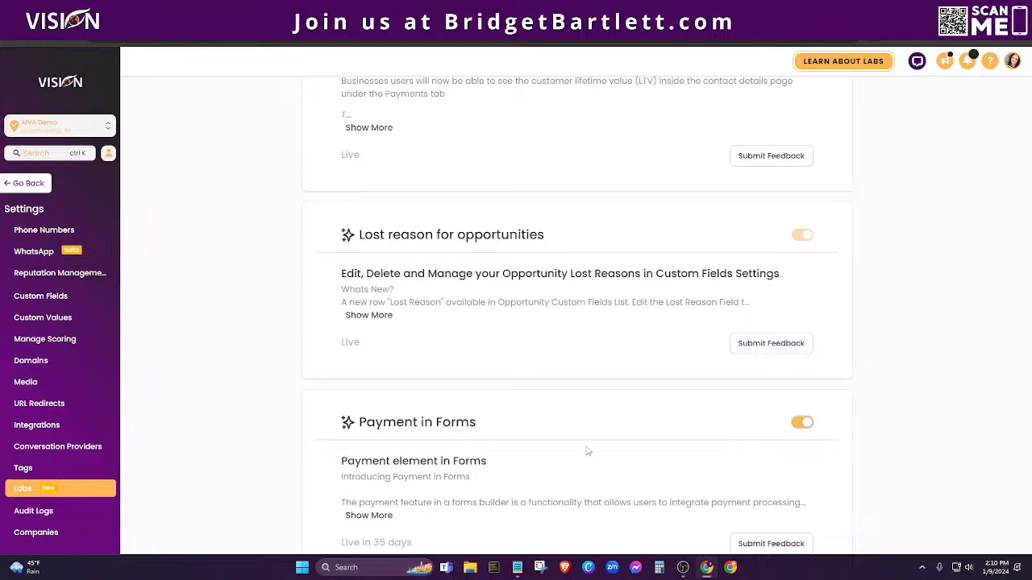
pyautogui.scroll(-1, 564, 438)
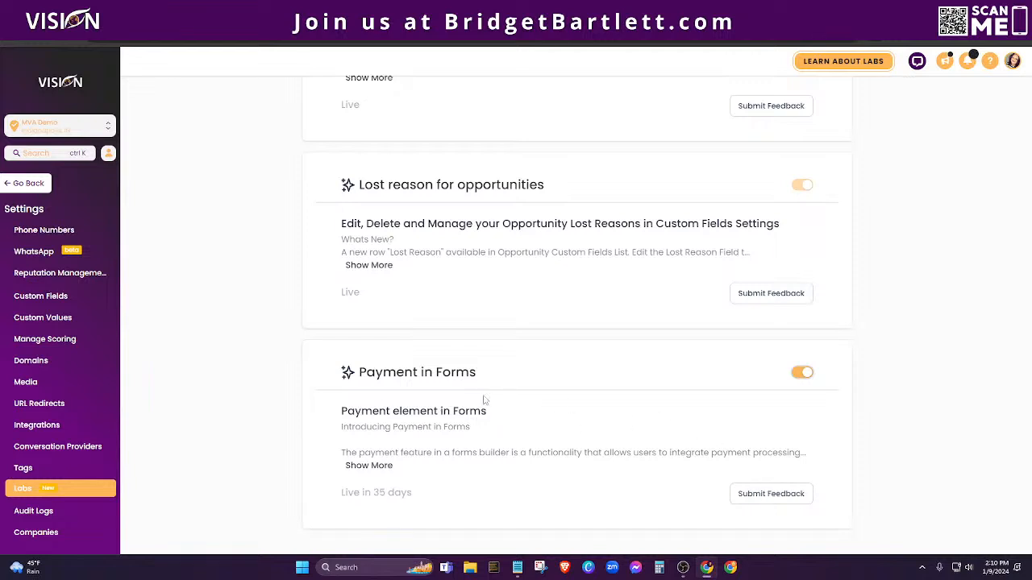
pyautogui.click(763, 495)
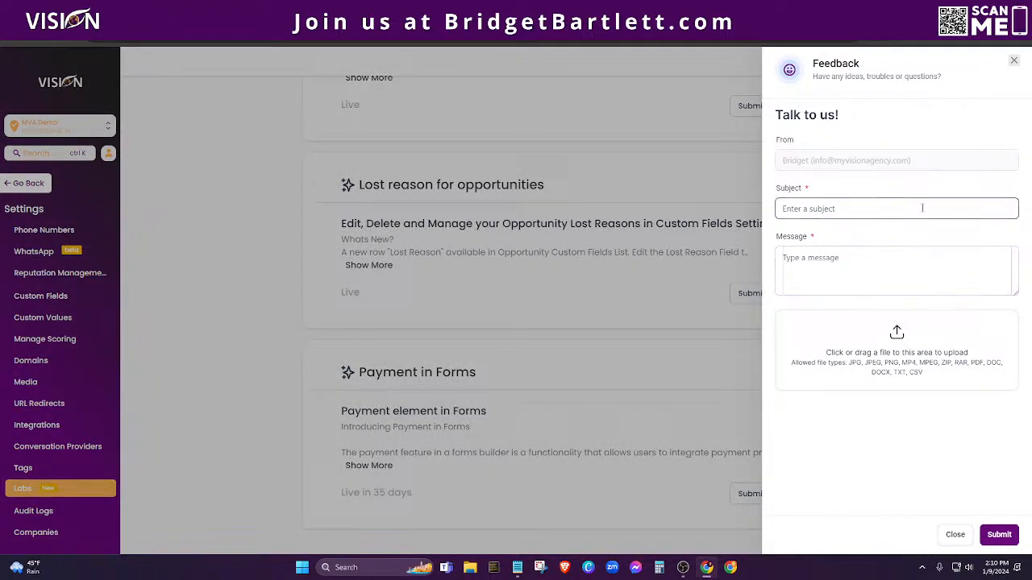
pyautogui.click(1015, 62)
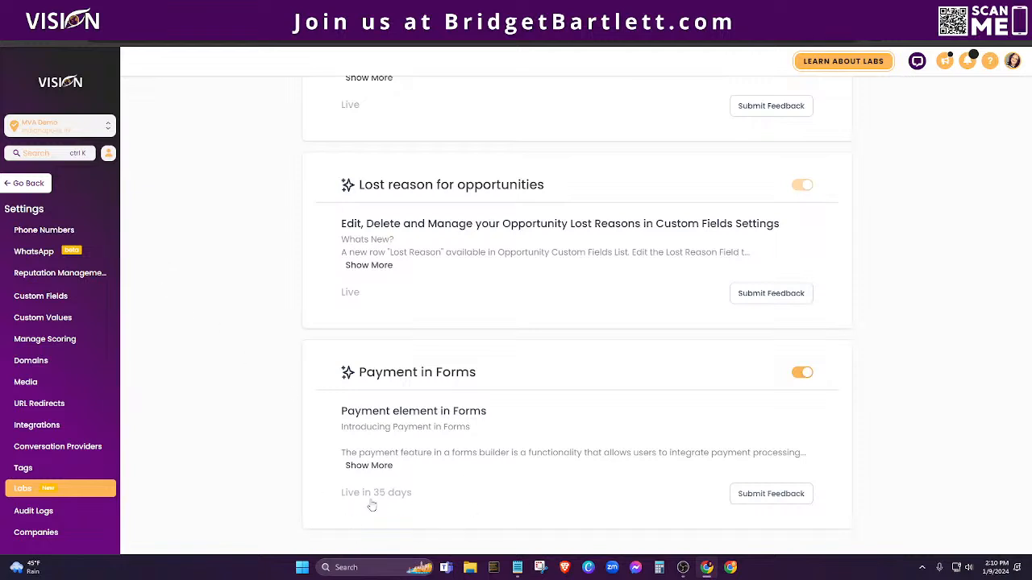
pyautogui.click(28, 184)
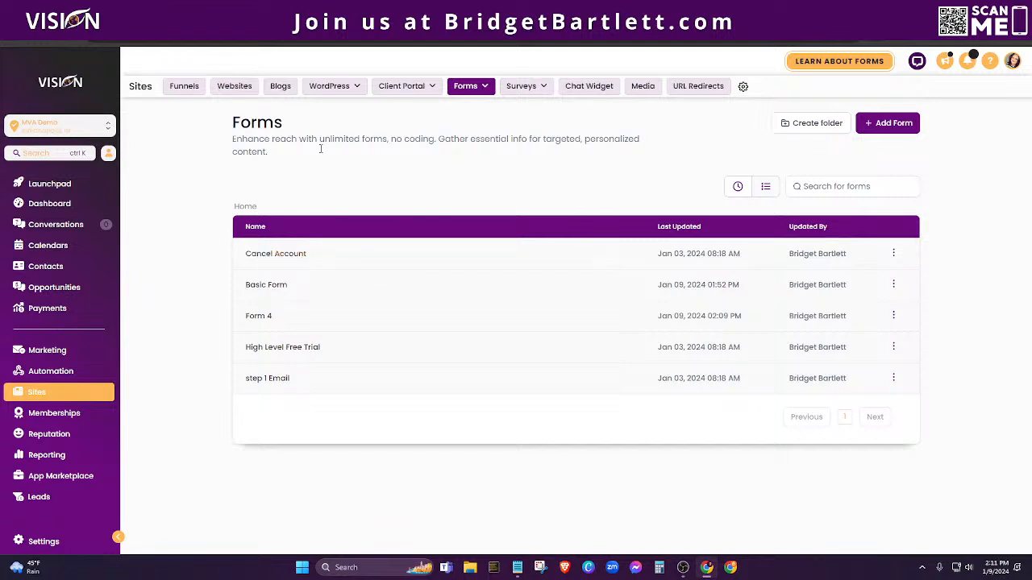
# Step: In Form 4, drop a Payment element below the Email field, above the Button, and select it
pyautogui.click(258, 317)
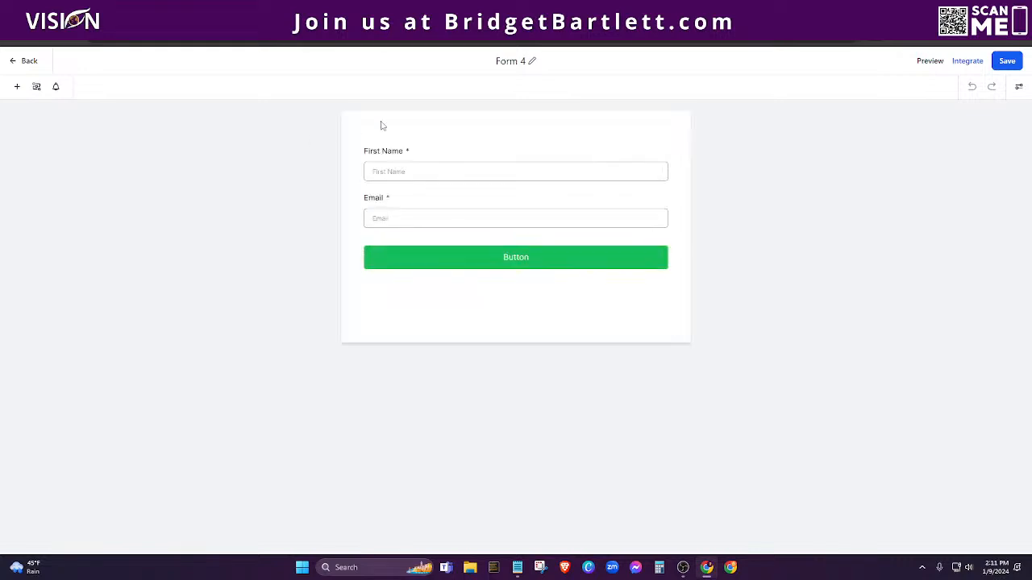
pyautogui.click(17, 87)
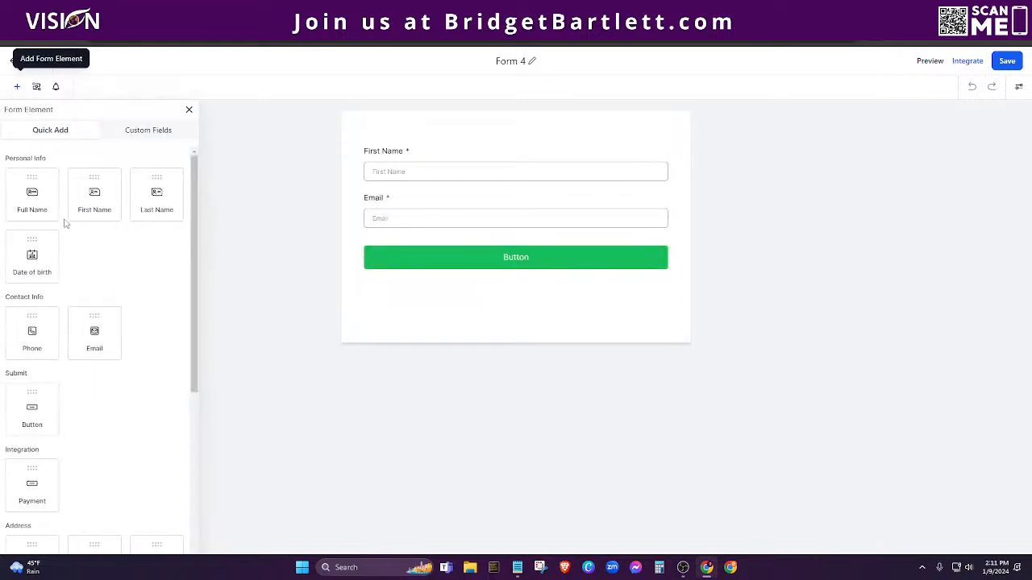
pyautogui.scroll(-2, 121, 298)
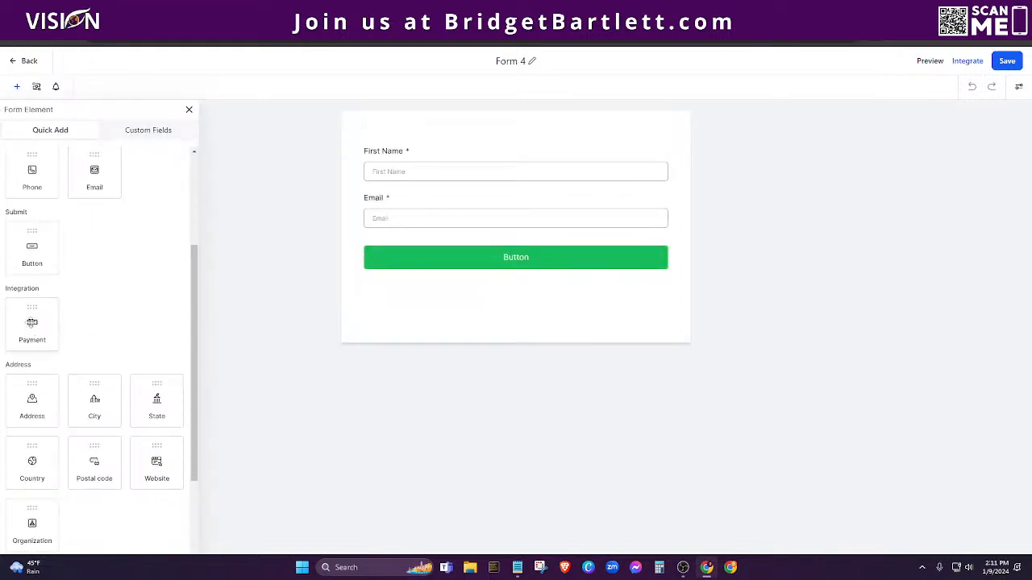
pyautogui.moveTo(32, 322); pyautogui.dragTo(516, 228)
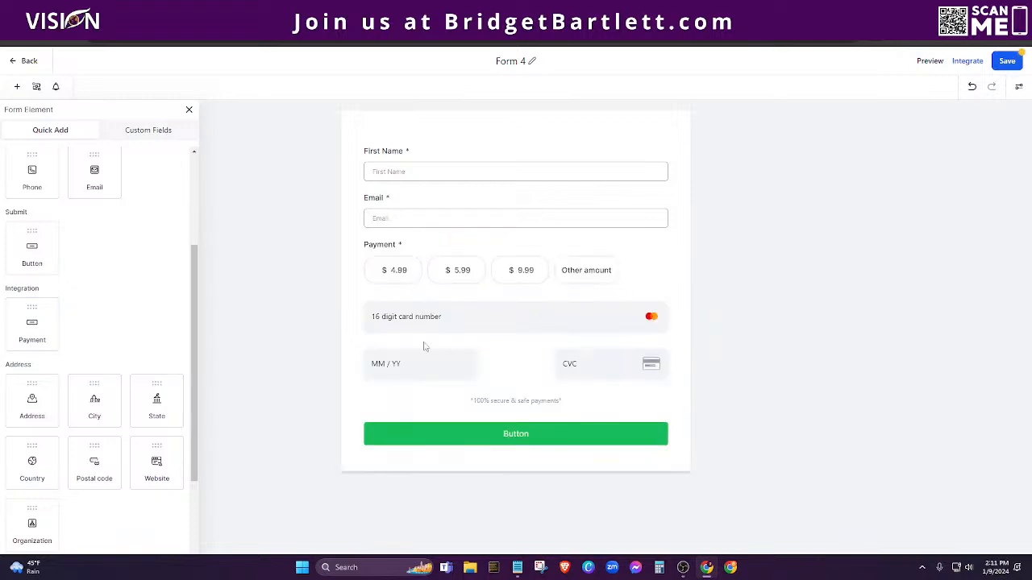
pyautogui.click(370, 254)
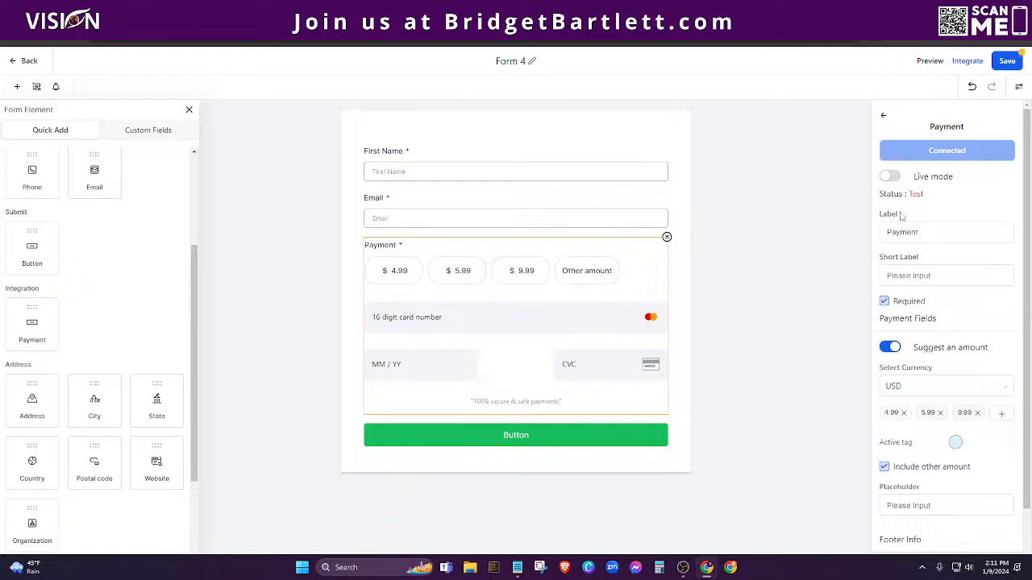
# Step: Try Live mode on the payment field and switch it back off, keeping test mode
pyautogui.moveTo(935, 198); pyautogui.dragTo(940, 177)
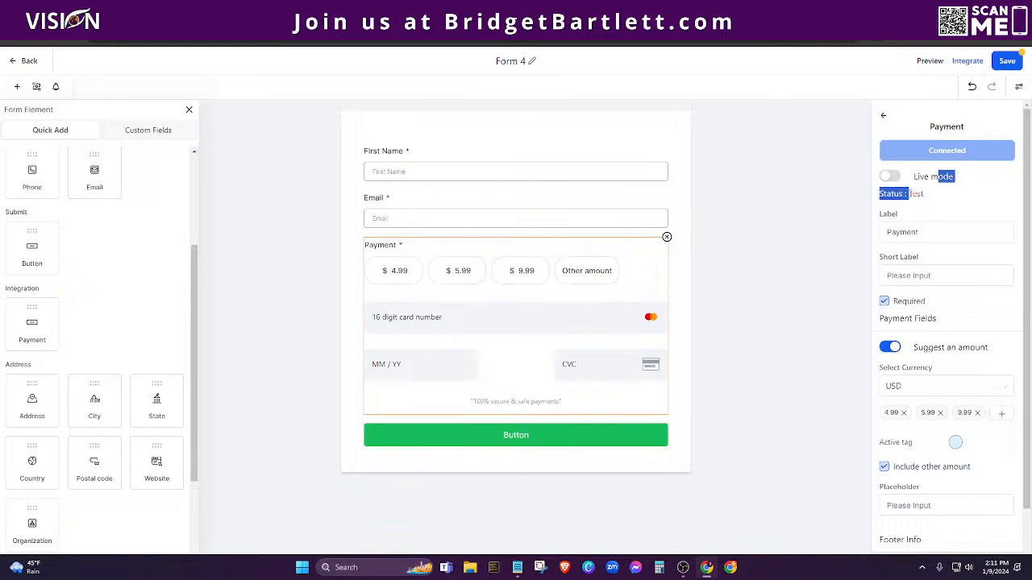
pyautogui.click(891, 178)
pyautogui.click(889, 177)
pyautogui.click(936, 201)
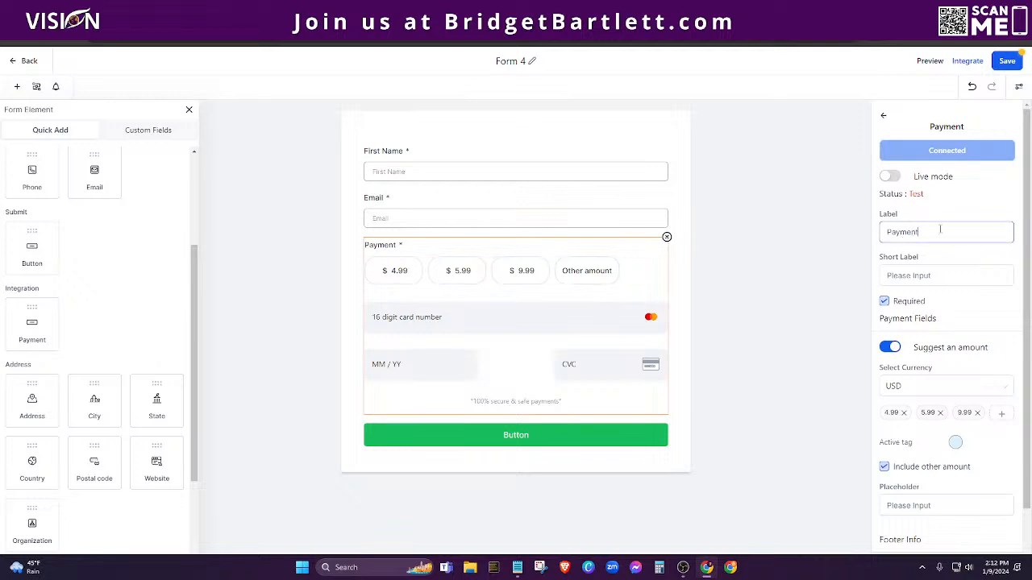
# Step: Relabel the payment field 'Product' with the short label 'This is the short label'
pyautogui.moveTo(933, 236); pyautogui.dragTo(872, 239)
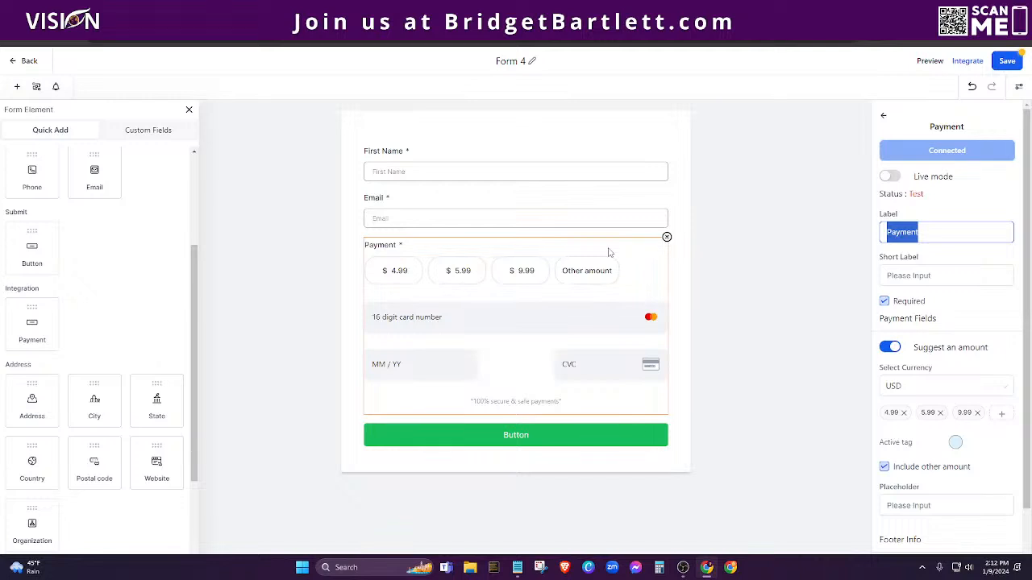
pyautogui.write('Product')
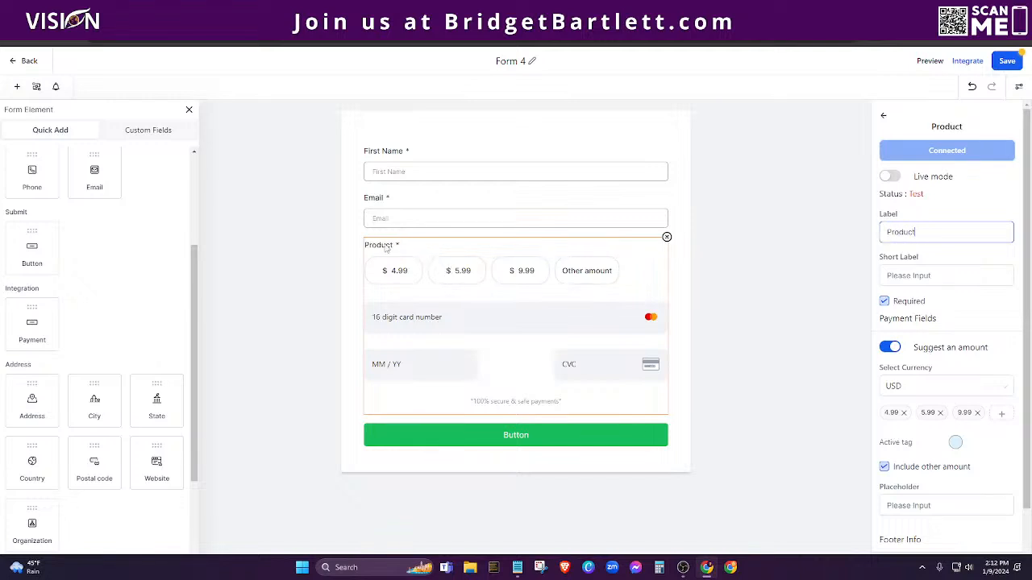
pyautogui.click(919, 278)
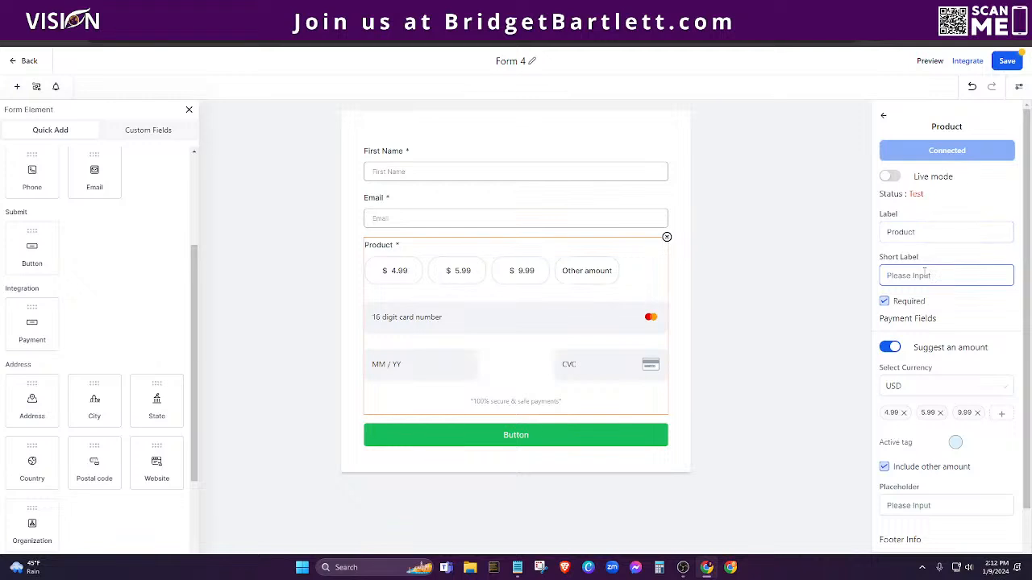
pyautogui.write('This is the')
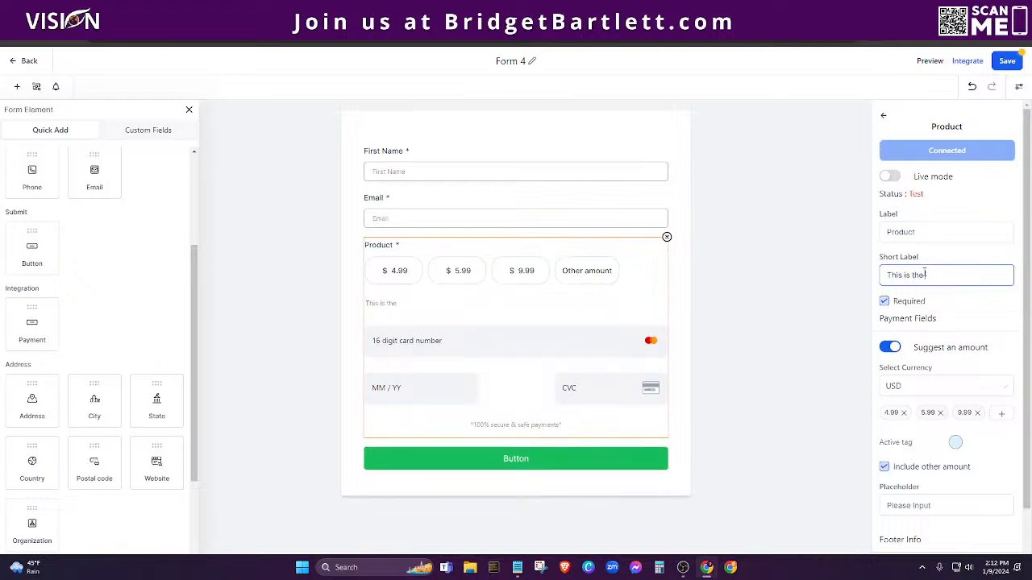
pyautogui.write(' shirt label')
pyautogui.moveTo(967, 275); pyautogui.dragTo(885, 278)
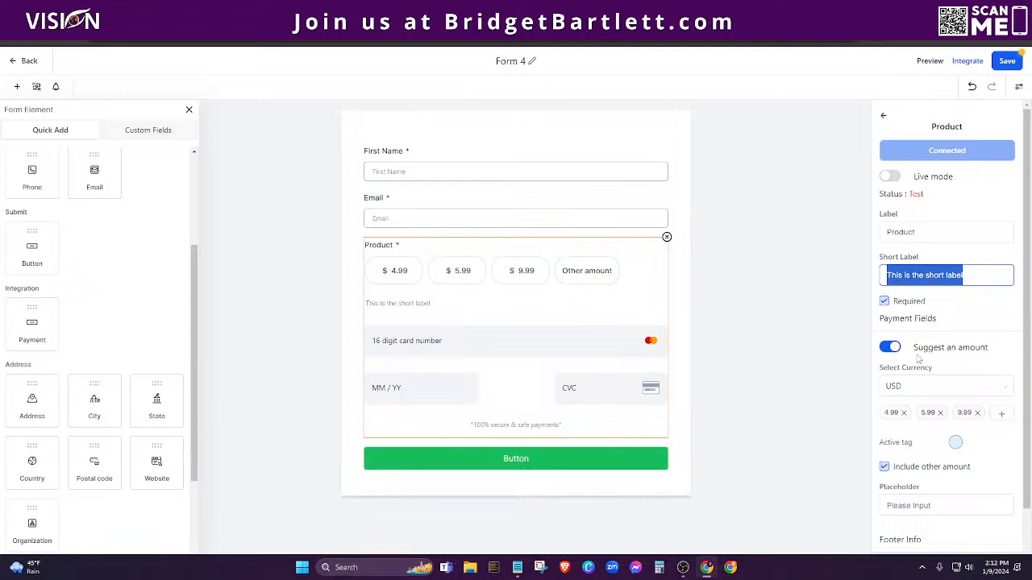
pyautogui.scroll(-1, 914, 350)
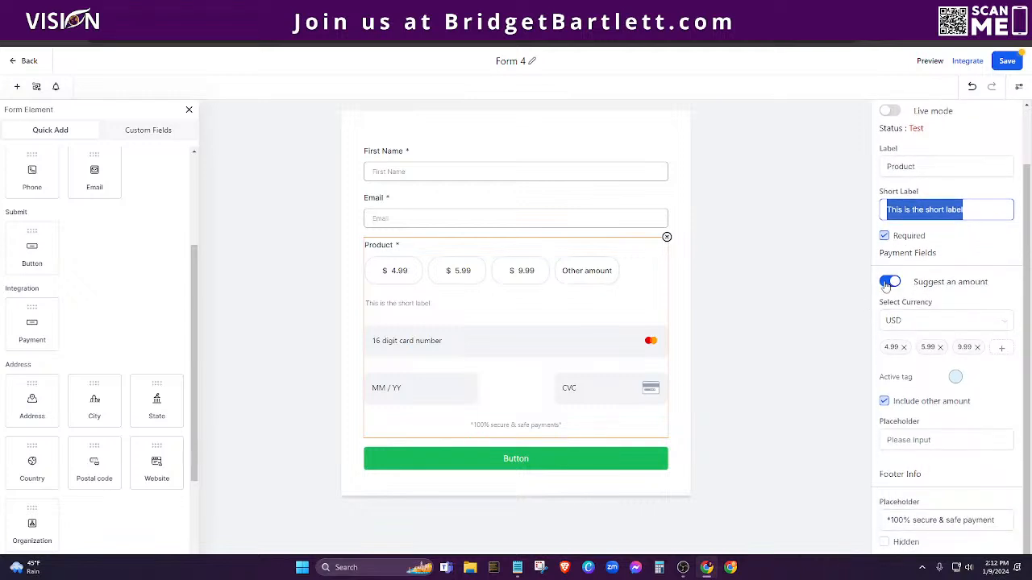
# Step: Toggle suggested amounts and the required setting, leaving Product required with suggestions on
pyautogui.click(887, 284)
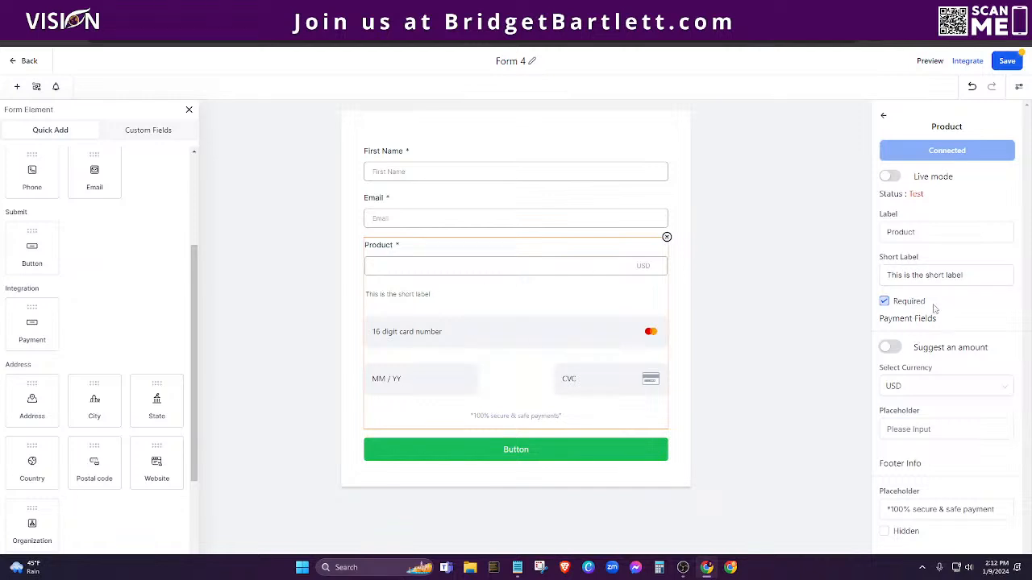
pyautogui.click(884, 301)
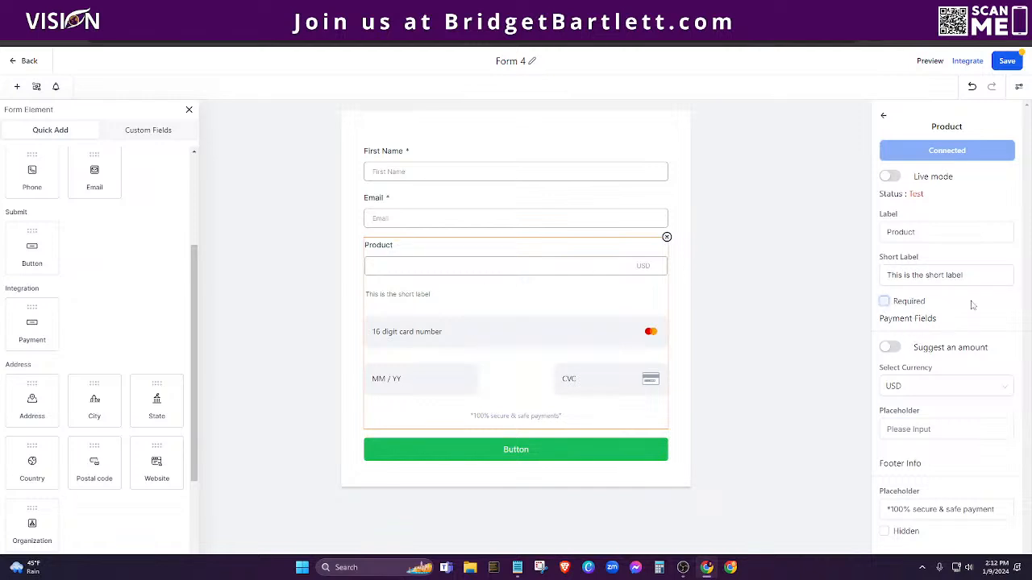
pyautogui.click(886, 302)
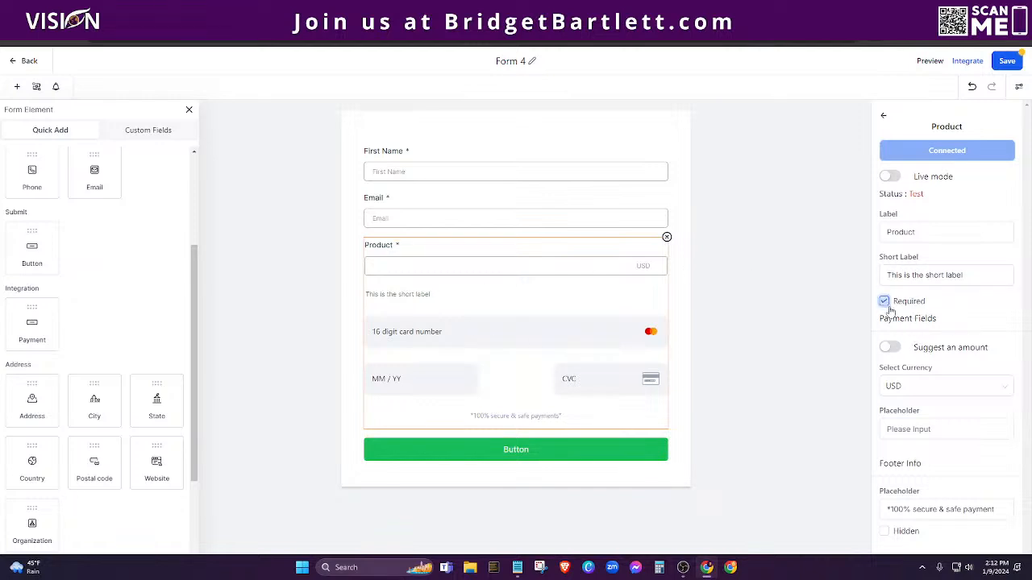
pyautogui.click(893, 347)
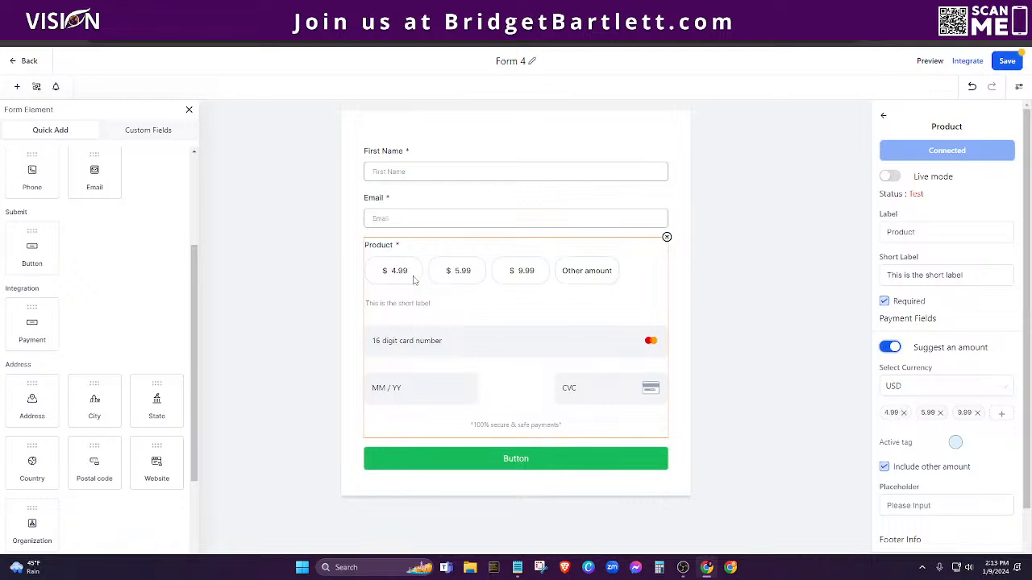
# Step: Replace the 4.99, 5.99 and 9.99 suggested amounts with 6.99 and 697
pyautogui.click(903, 413)
pyautogui.click(903, 413)
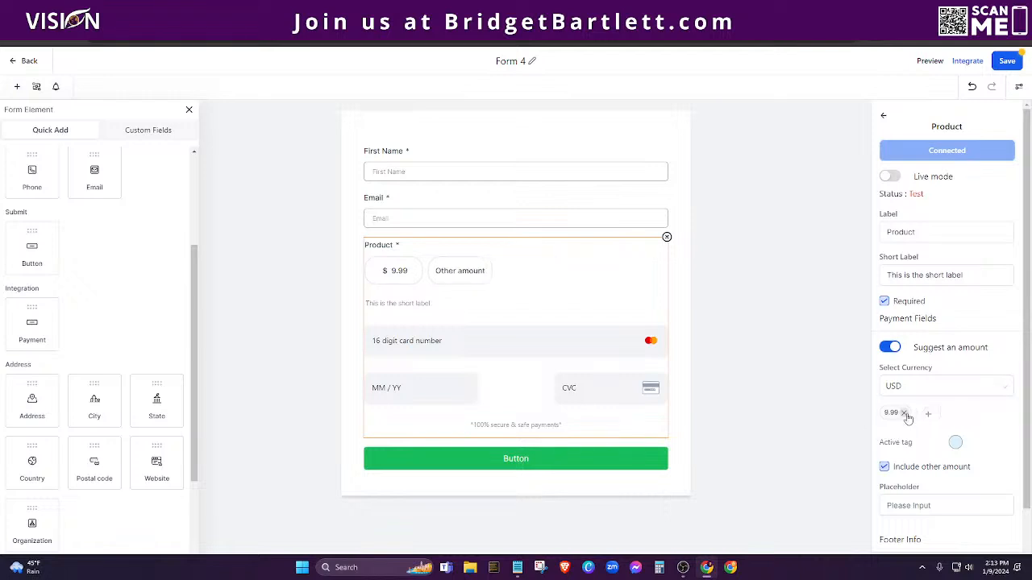
pyautogui.click(903, 412)
pyautogui.click(892, 415)
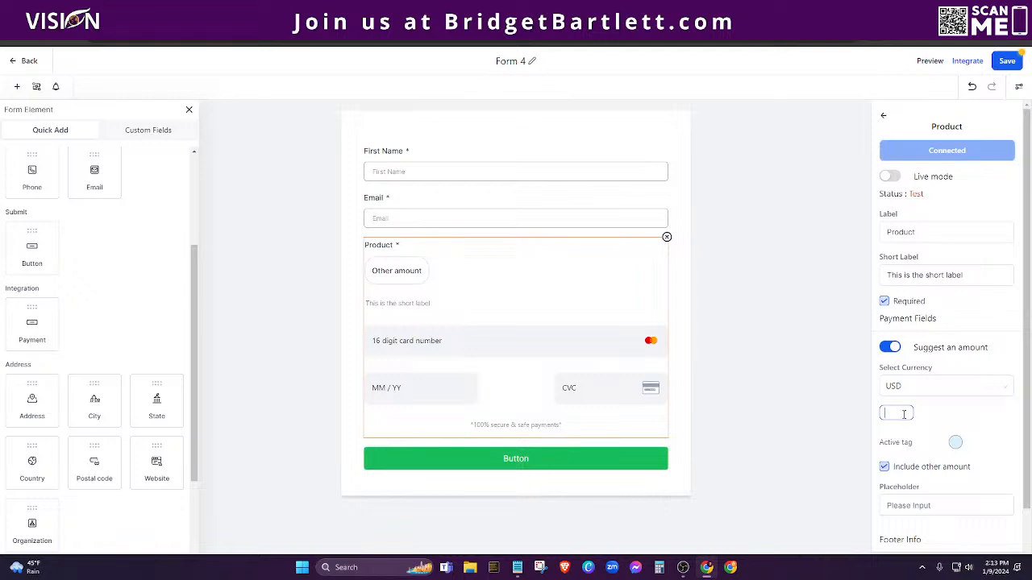
pyautogui.press('Return')
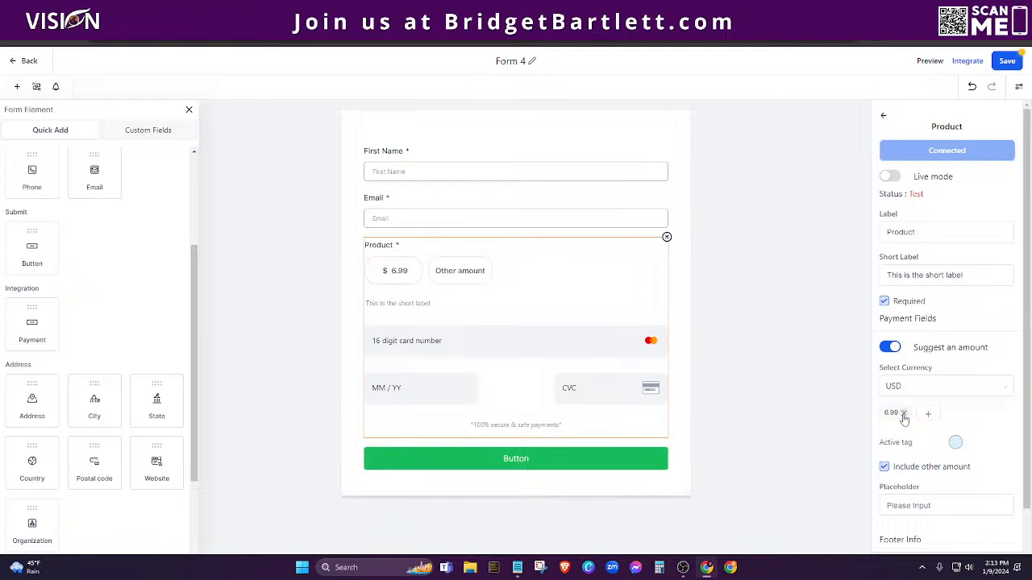
pyautogui.click(928, 413)
pyautogui.press('Return')
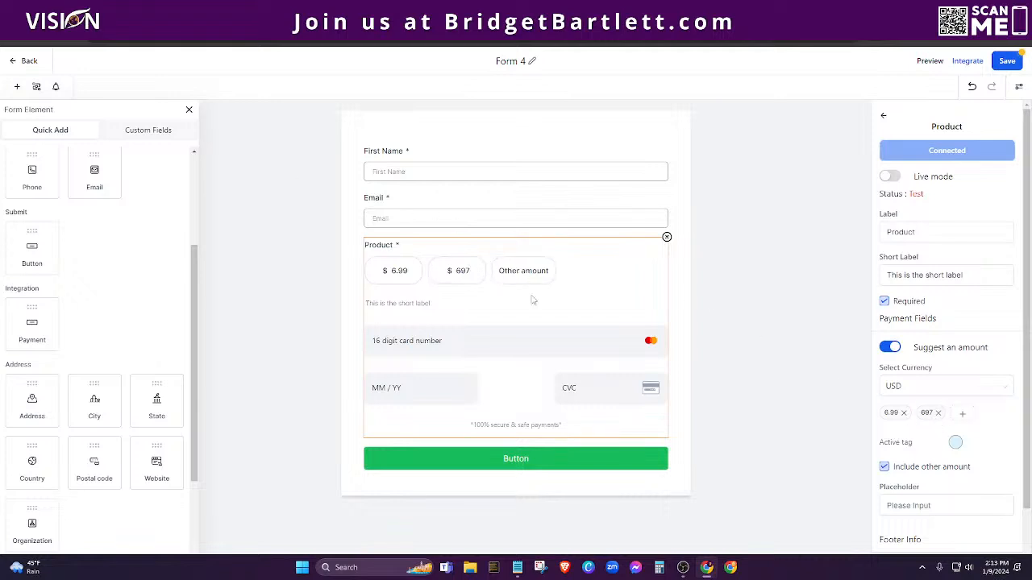
# Step: Keep the other-amount option on and switch off 'Suggest an amount' for a free USD entry
pyautogui.scroll(-1, 915, 457)
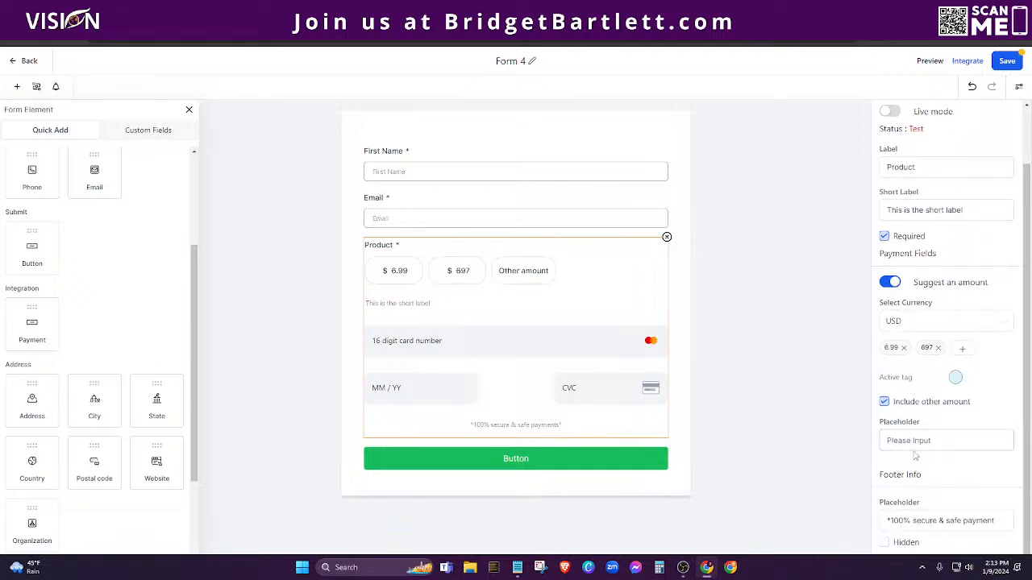
pyautogui.click(884, 402)
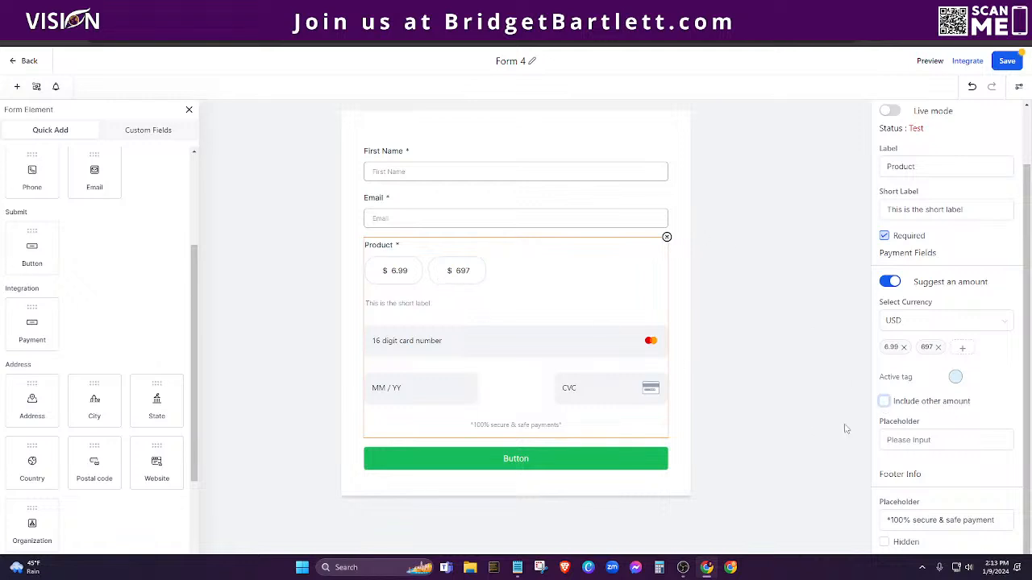
pyautogui.click(885, 401)
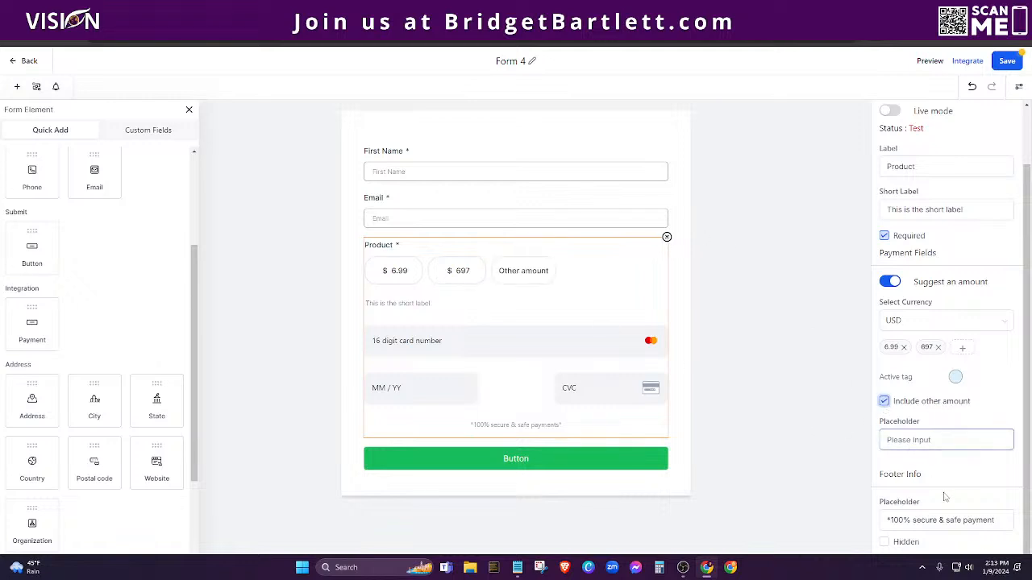
pyautogui.click(888, 281)
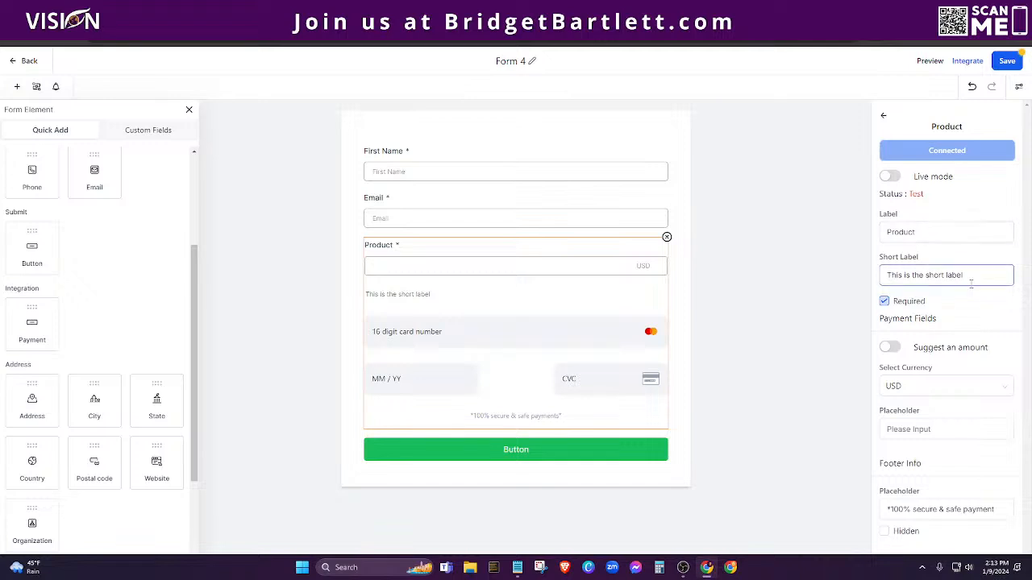
# Step: Enter 'This is the' as the Product amount placeholder, save Form 4, and preview it
pyautogui.click(926, 429)
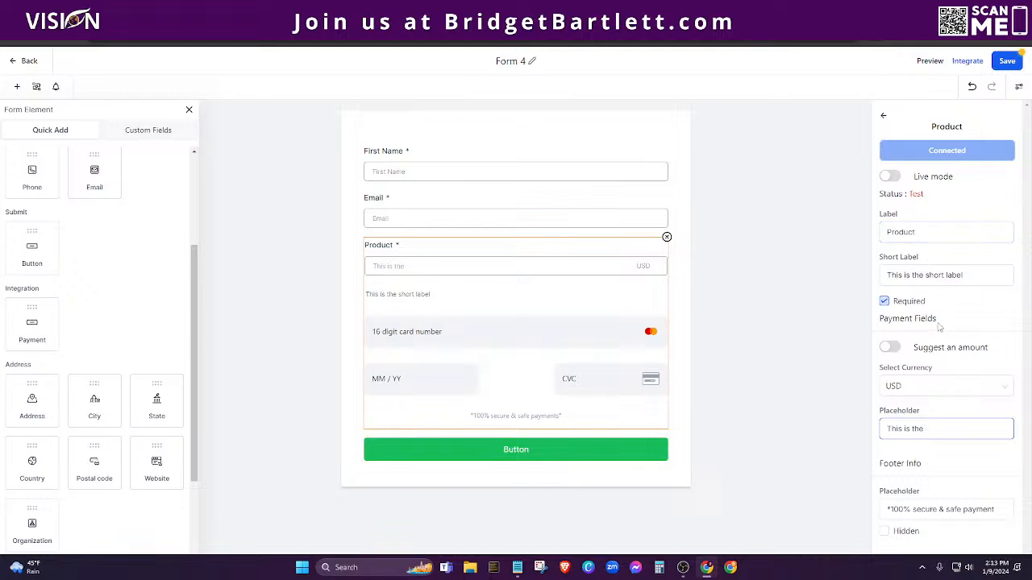
pyautogui.click(914, 232)
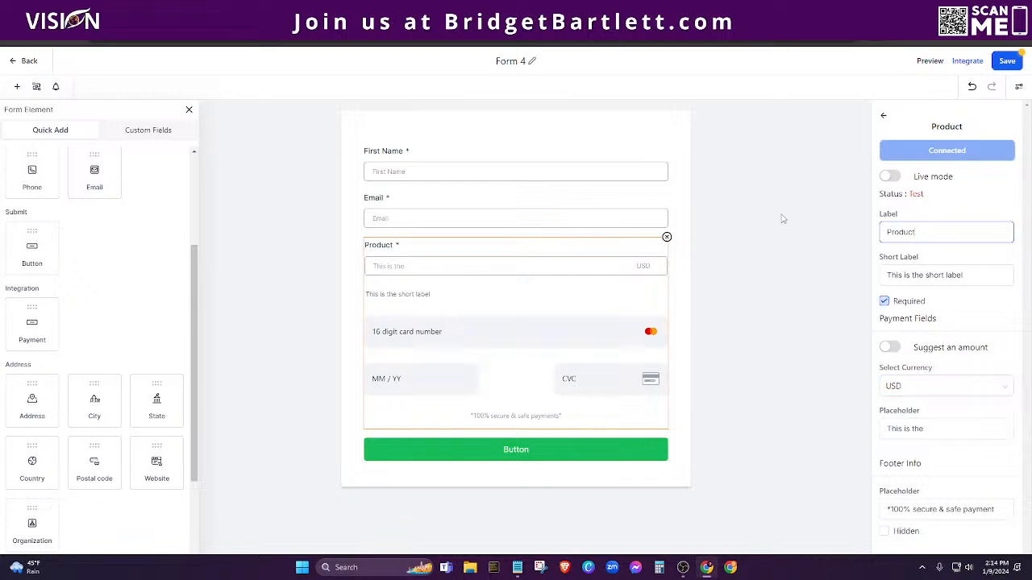
pyautogui.click(1012, 63)
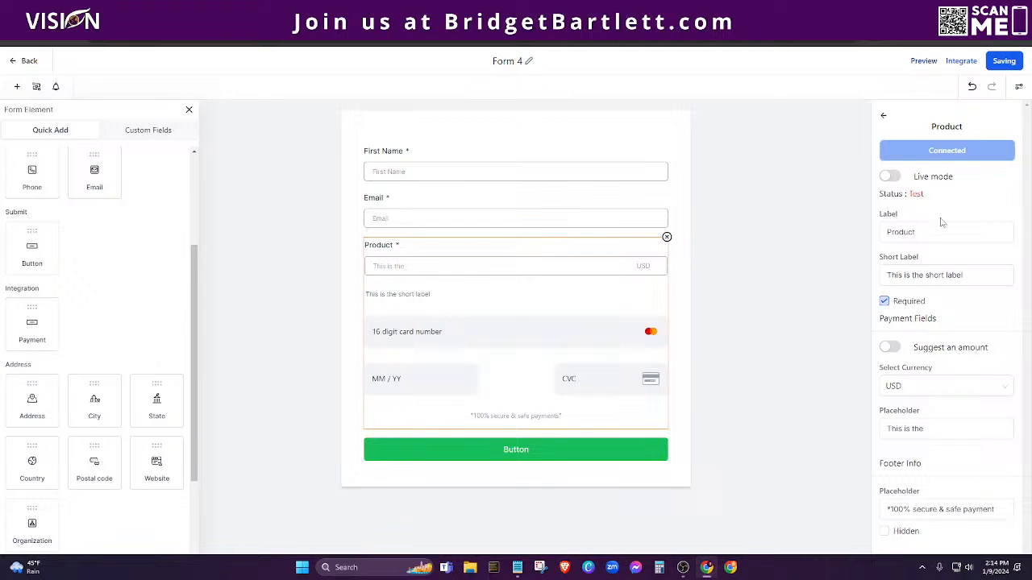
pyautogui.click(924, 61)
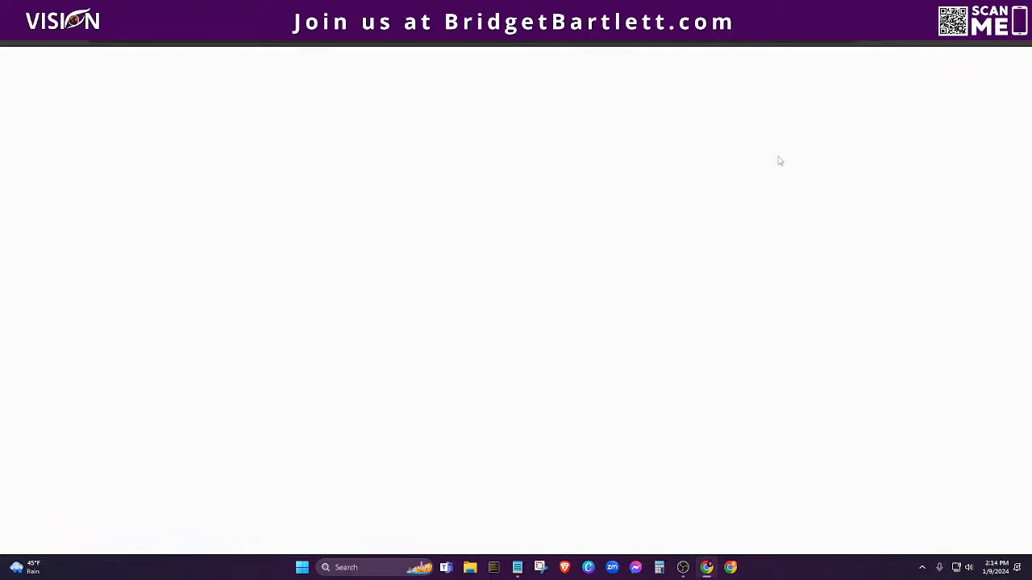
# Step: Try the Product amount box on the preview page, then go back to the Form 4 builder tab
pyautogui.click(401, 198)
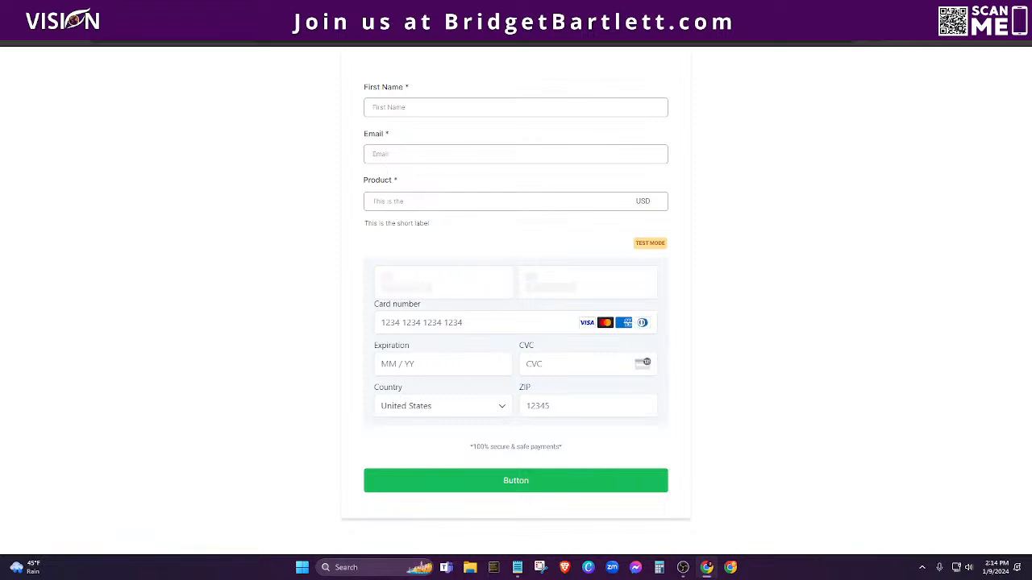
pyautogui.click(452, 10)
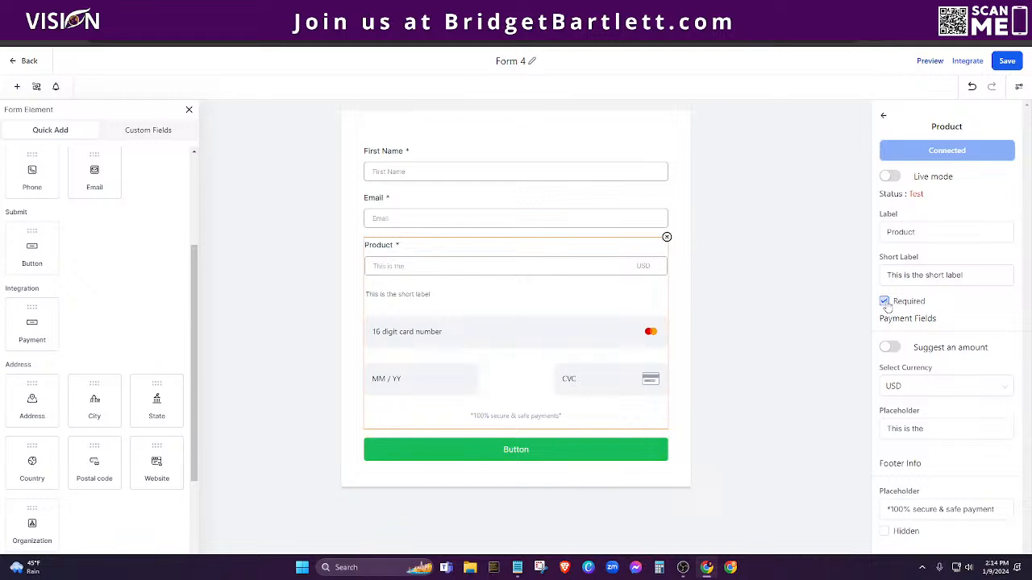
# Step: Re-enable suggested amounts, delete 697 and 6.99, drop 'other amount', add 1.00, and save
pyautogui.click(890, 348)
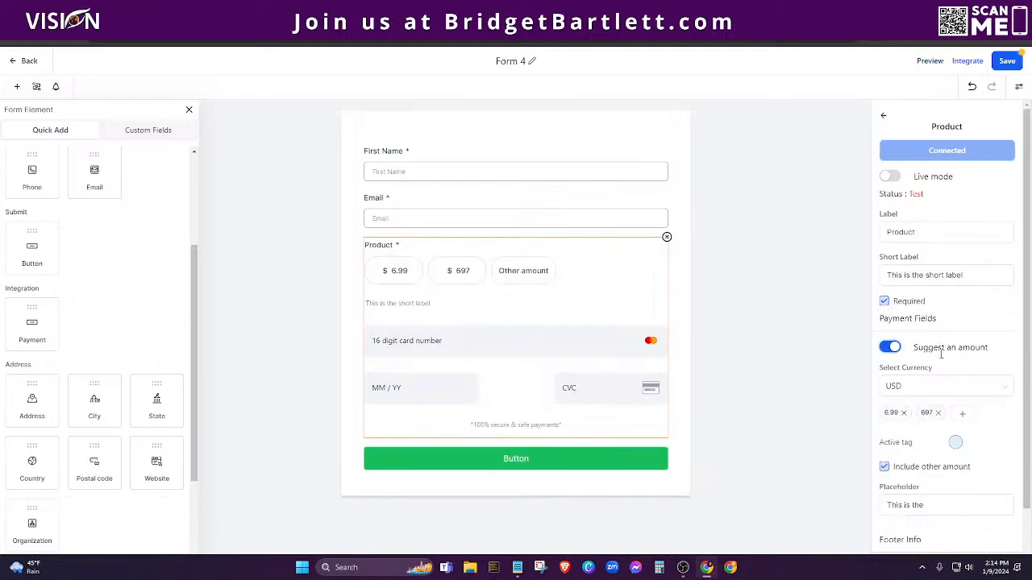
pyautogui.click(937, 413)
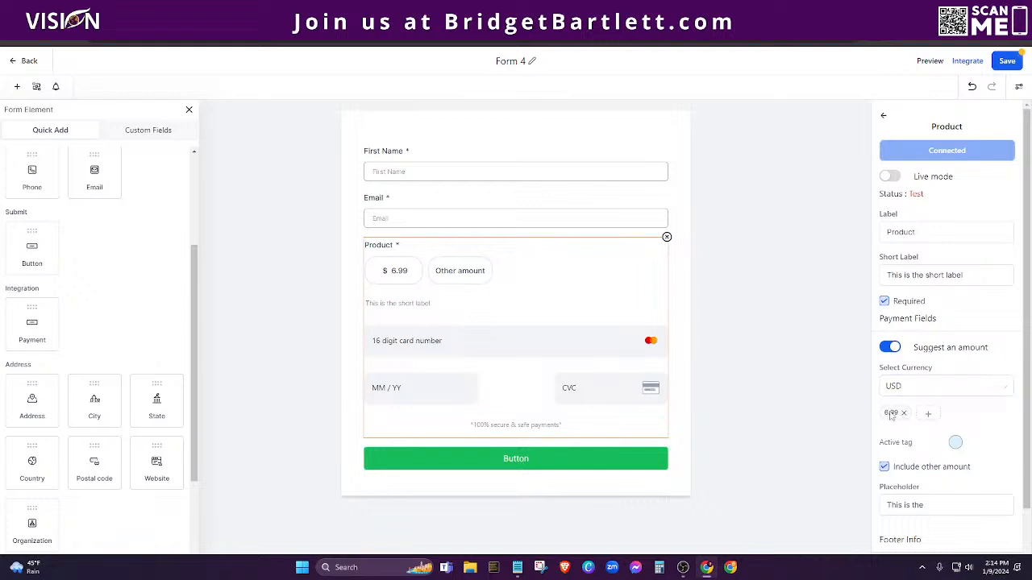
pyautogui.click(884, 467)
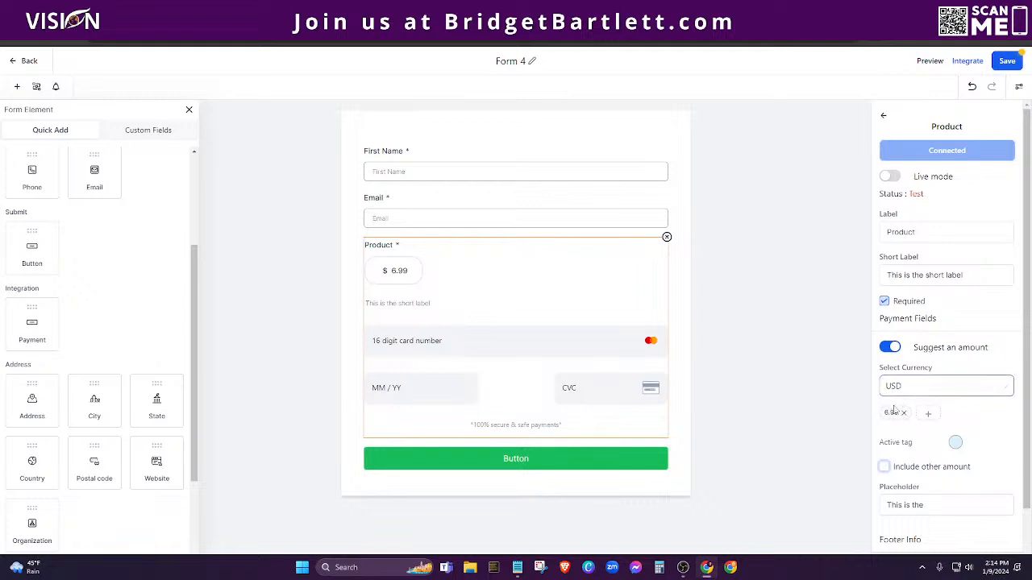
pyautogui.click(904, 412)
pyautogui.click(895, 413)
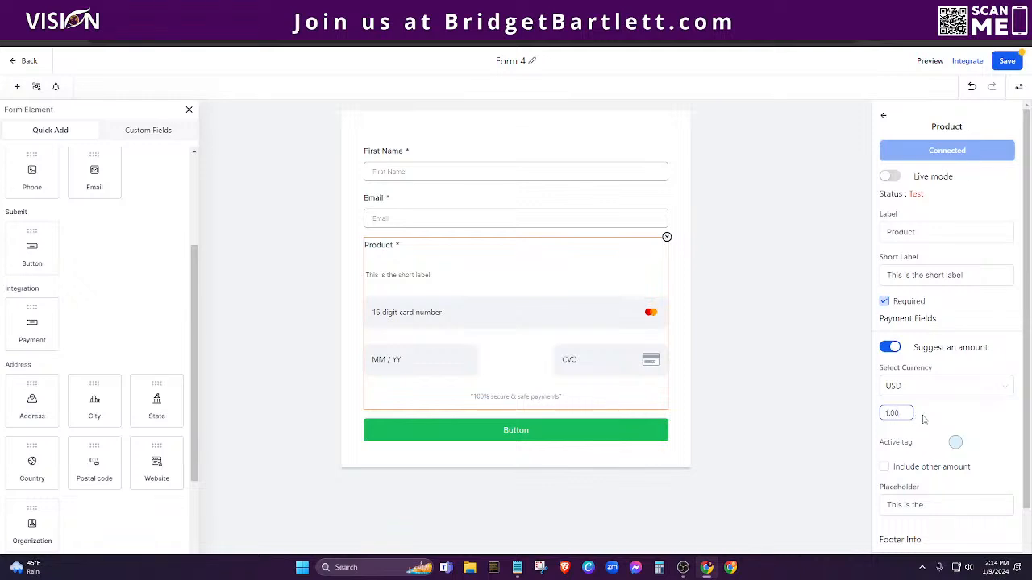
pyautogui.press('Return')
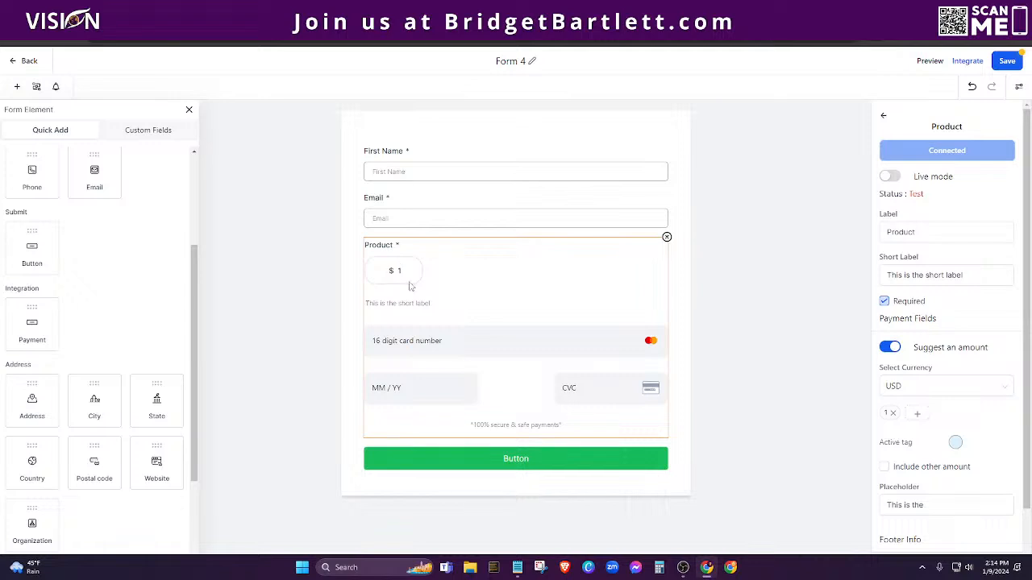
pyautogui.scroll(-1, 967, 383)
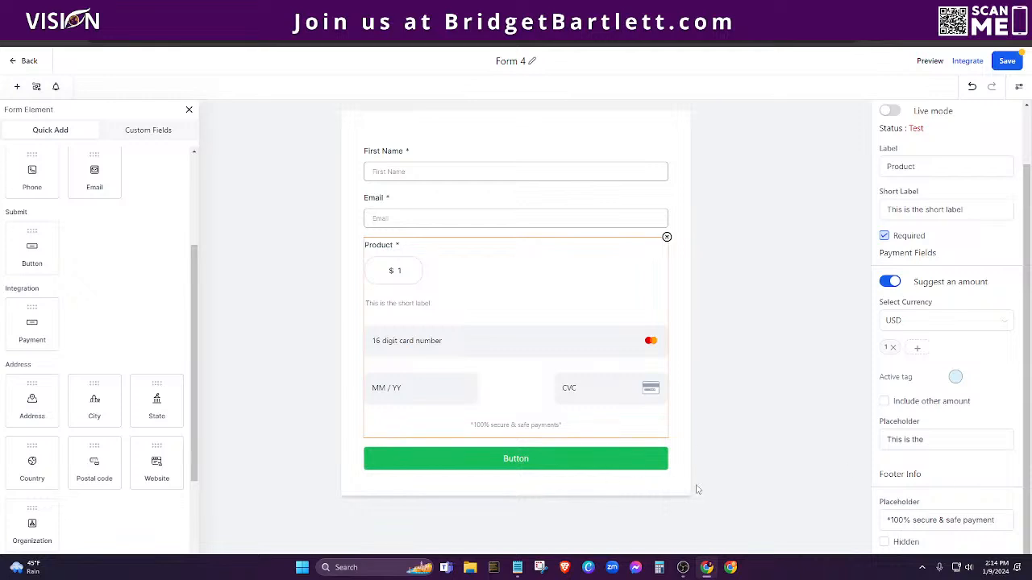
pyautogui.click(899, 436)
pyautogui.click(1007, 62)
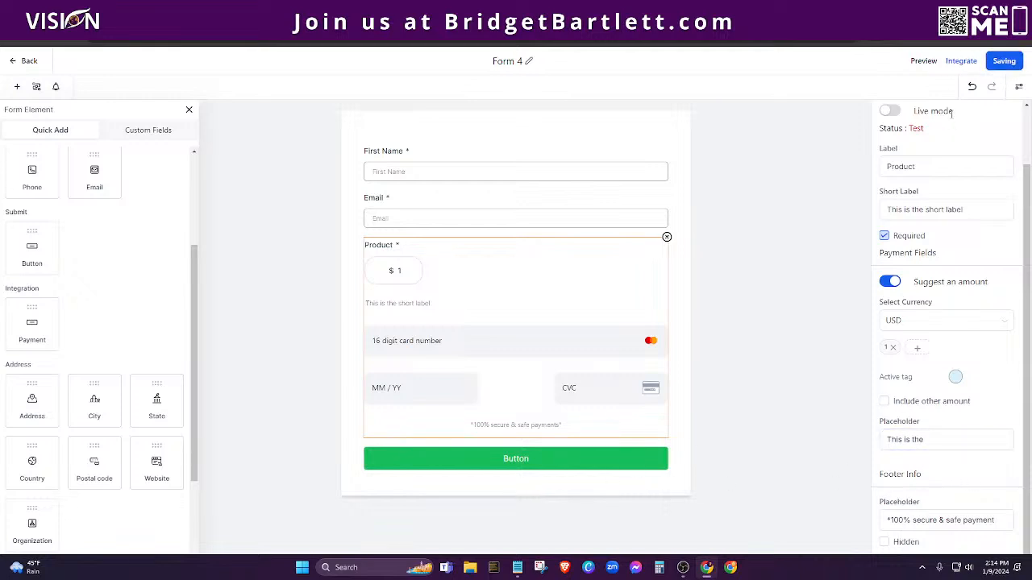
# Step: Open the live Form 4, fill in the first name and an email address, and choose $1
pyautogui.click(966, 61)
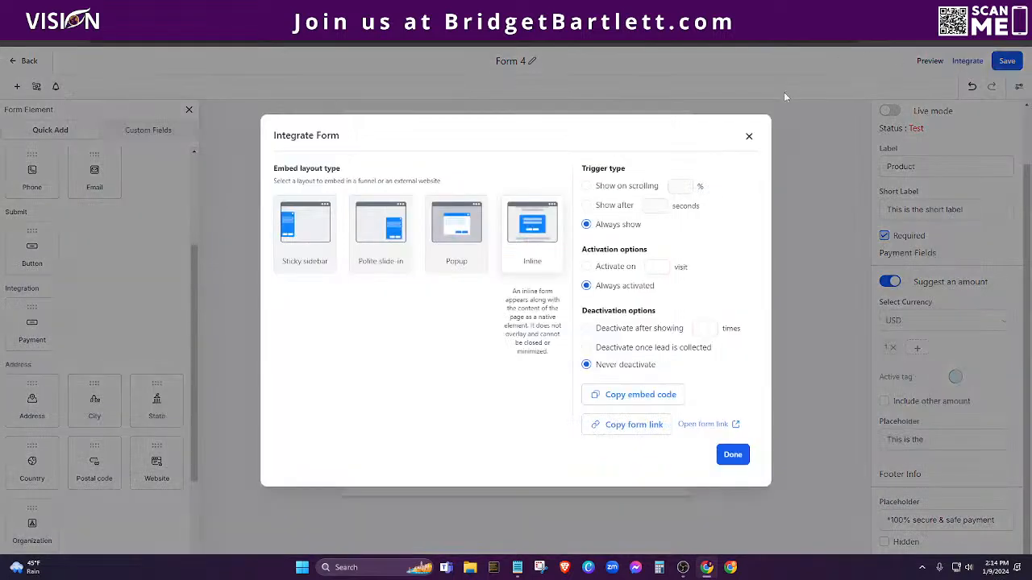
pyautogui.click(692, 427)
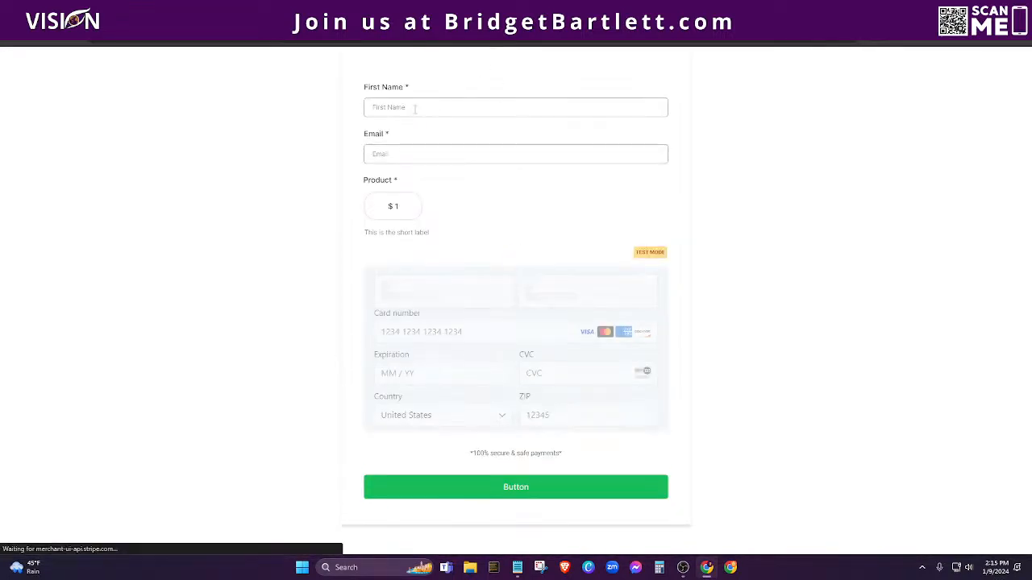
pyautogui.click(414, 107)
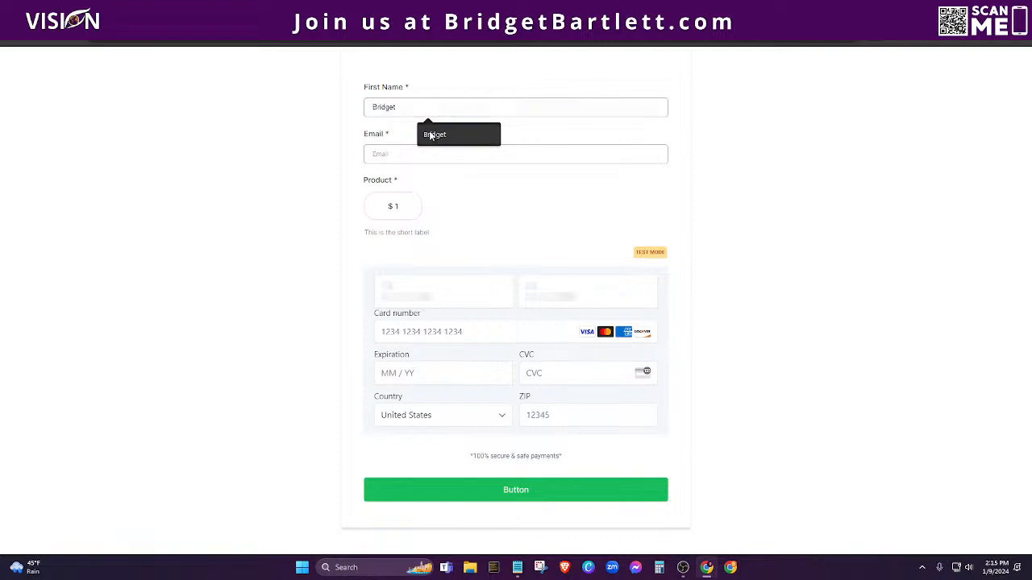
pyautogui.click(425, 133)
pyautogui.click(386, 155)
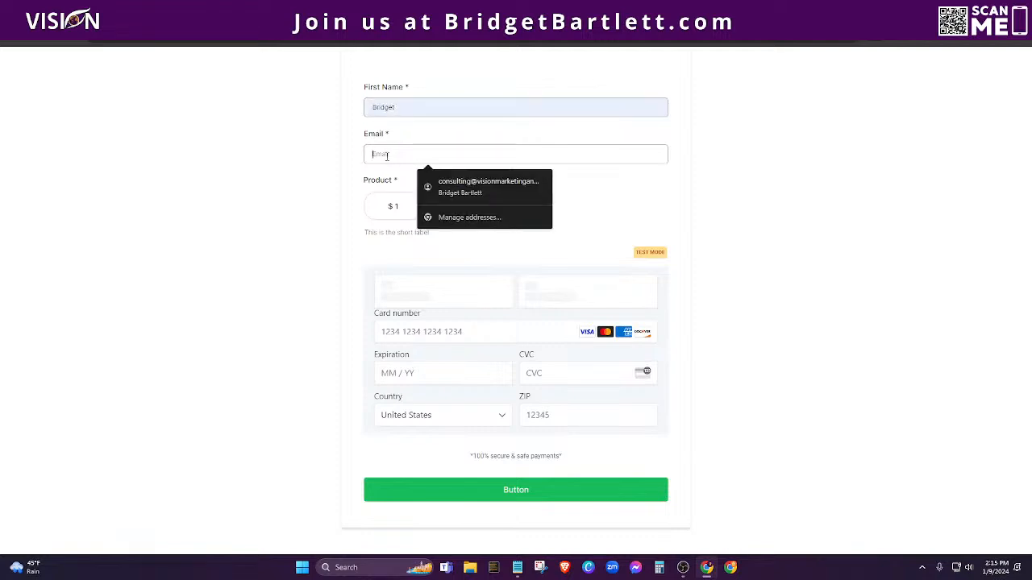
pyautogui.click(507, 187)
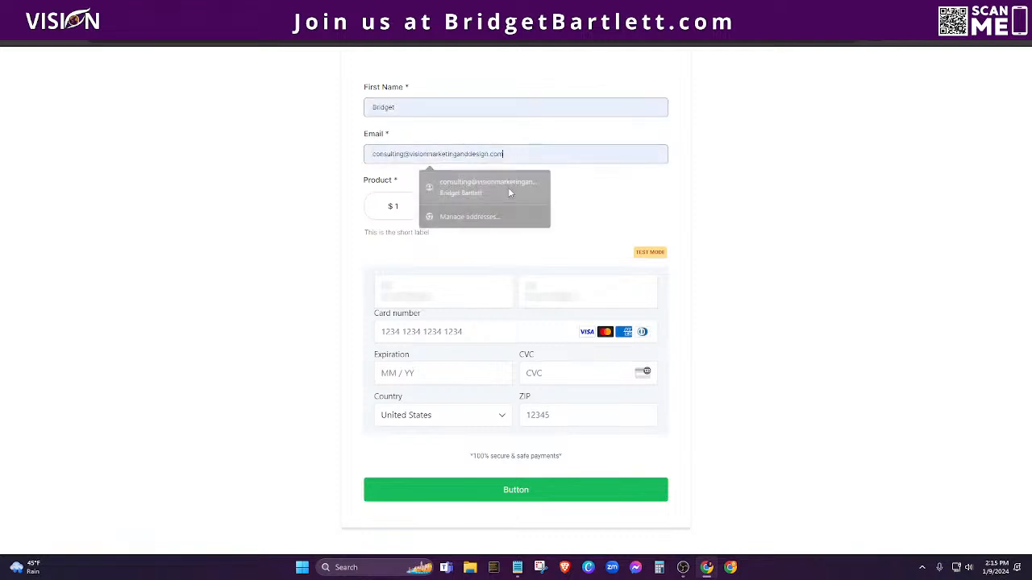
pyautogui.click(405, 154)
pyautogui.click(404, 154)
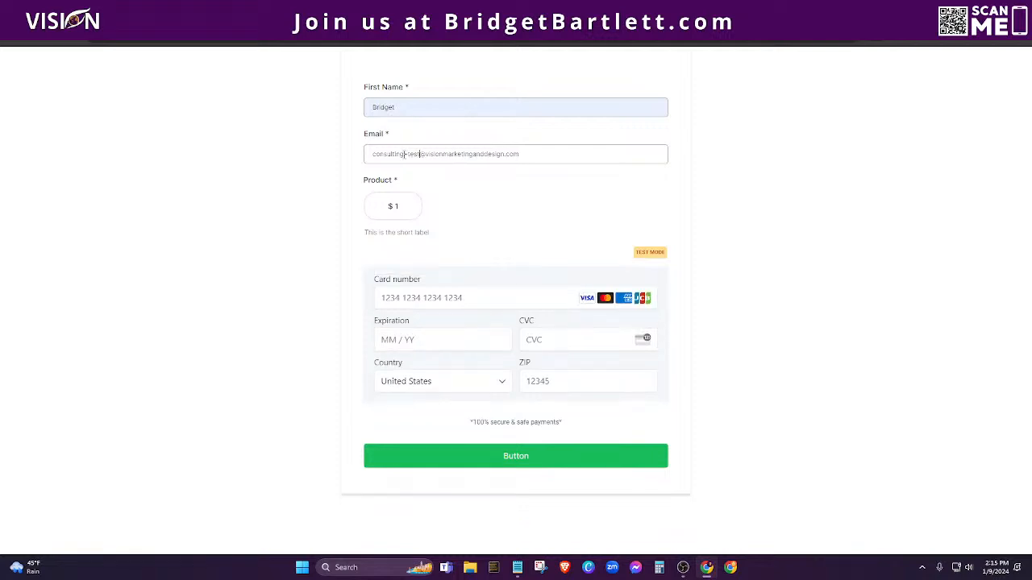
pyautogui.write('+test40')
pyautogui.click(394, 206)
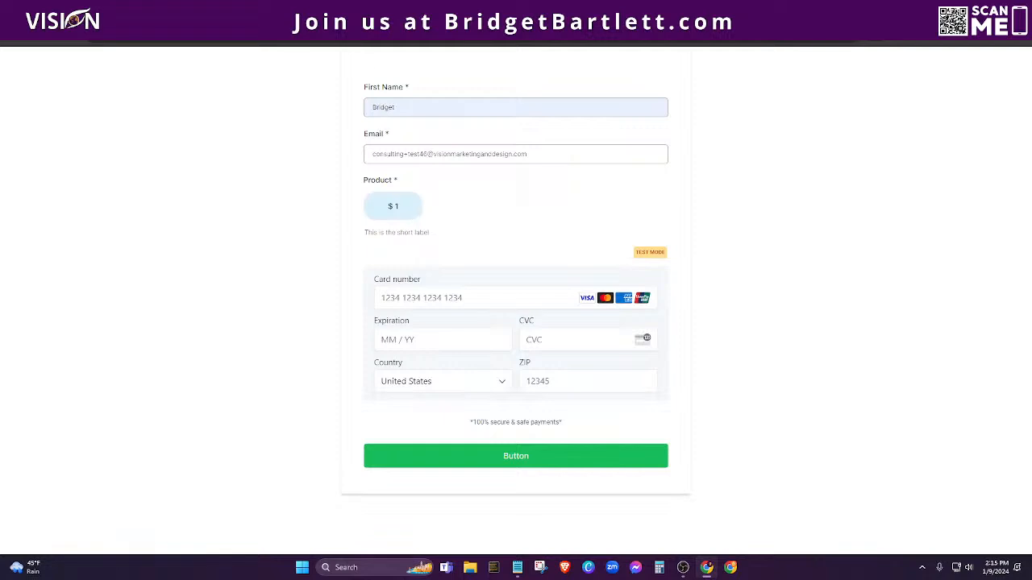
# Step: Close the builder's embed dialog, then enter test card 4242…, expiry 12, and a billing ZIP
pyautogui.hotkey('ctrl', 'shift', 'Tab')
pyautogui.click(747, 137)
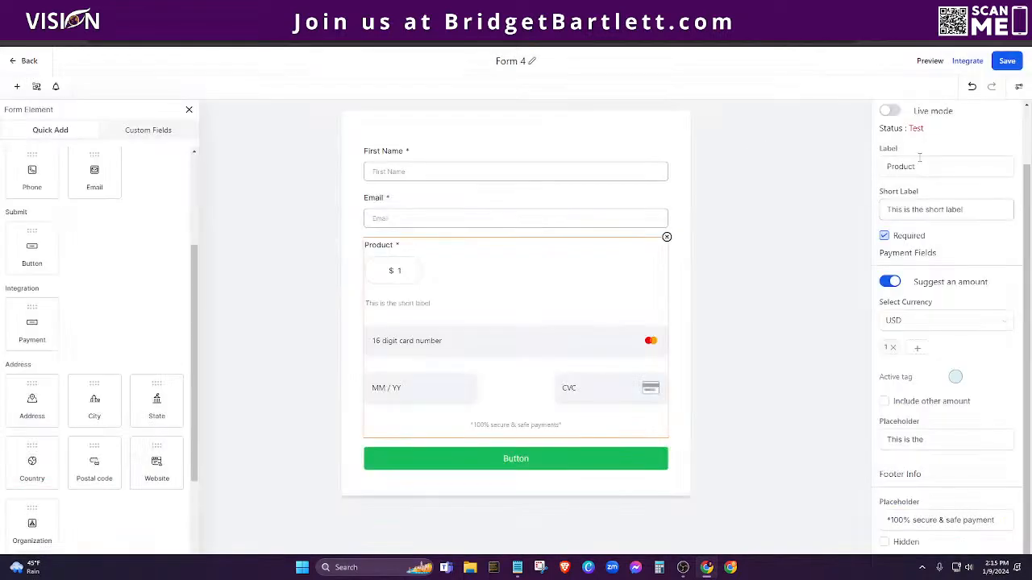
pyautogui.scroll(2, 923, 145)
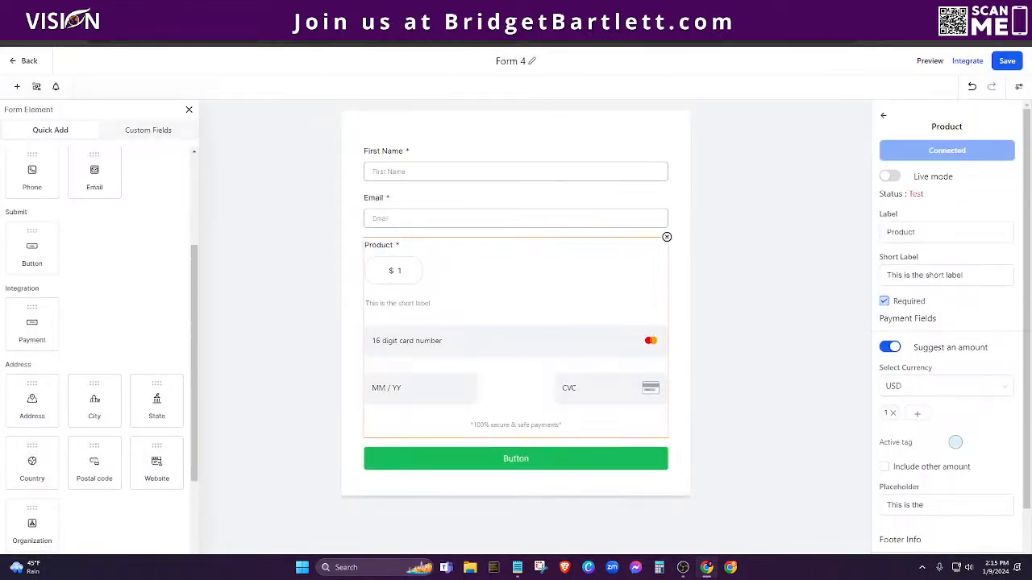
pyautogui.hotkey('ctrl', 'Tab')
pyautogui.click(443, 300)
pyautogui.write('4')
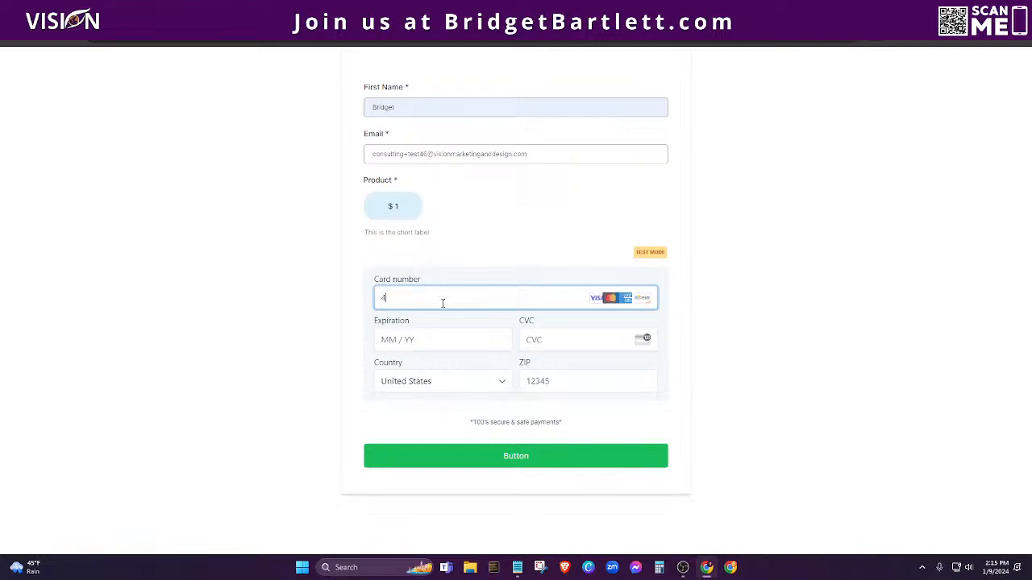
pyautogui.write('242 4242 4242 4242')
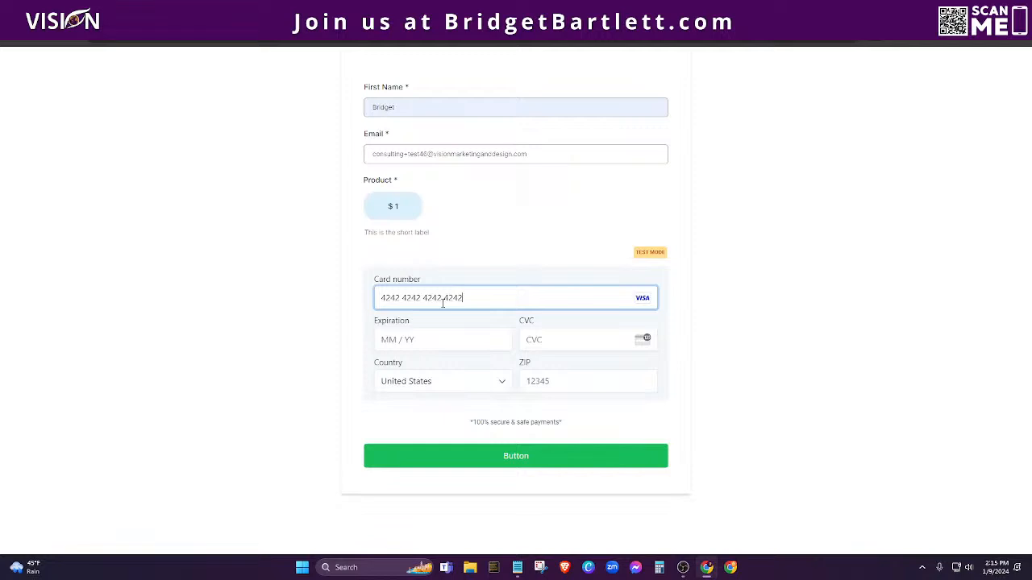
pyautogui.click(447, 342)
pyautogui.write('12 / 24')
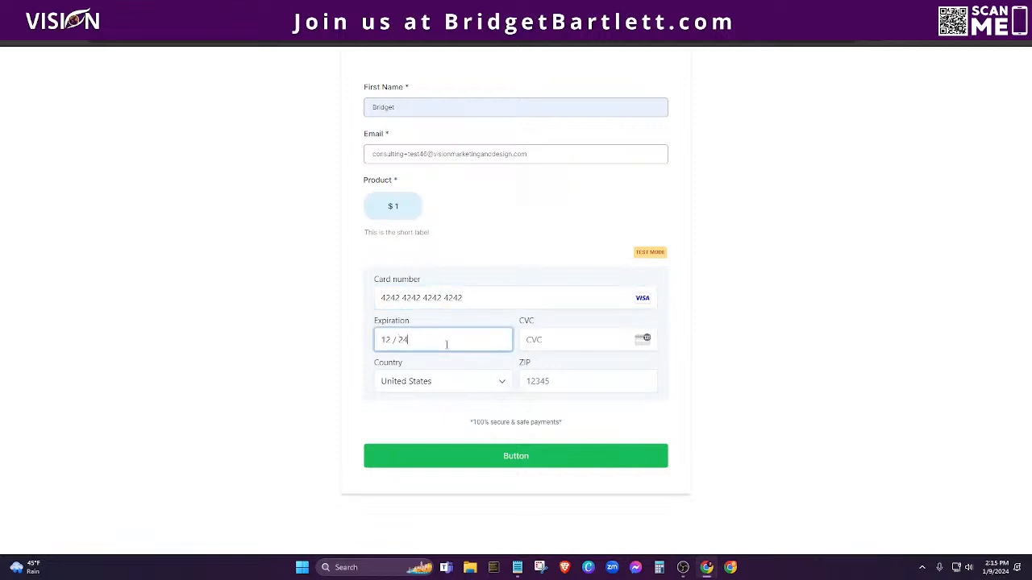
pyautogui.click(552, 343)
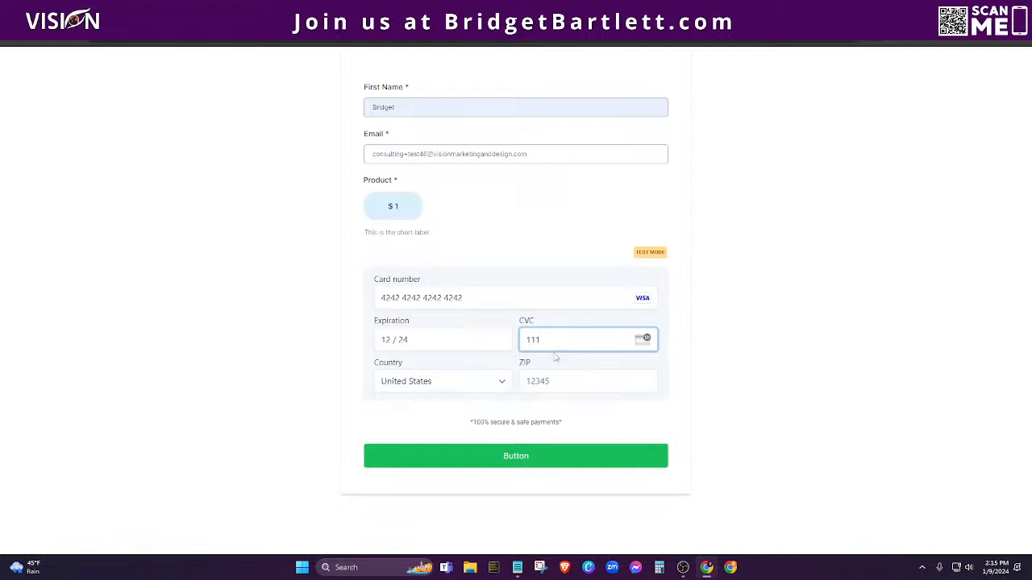
pyautogui.click(567, 381)
pyautogui.write('46184')
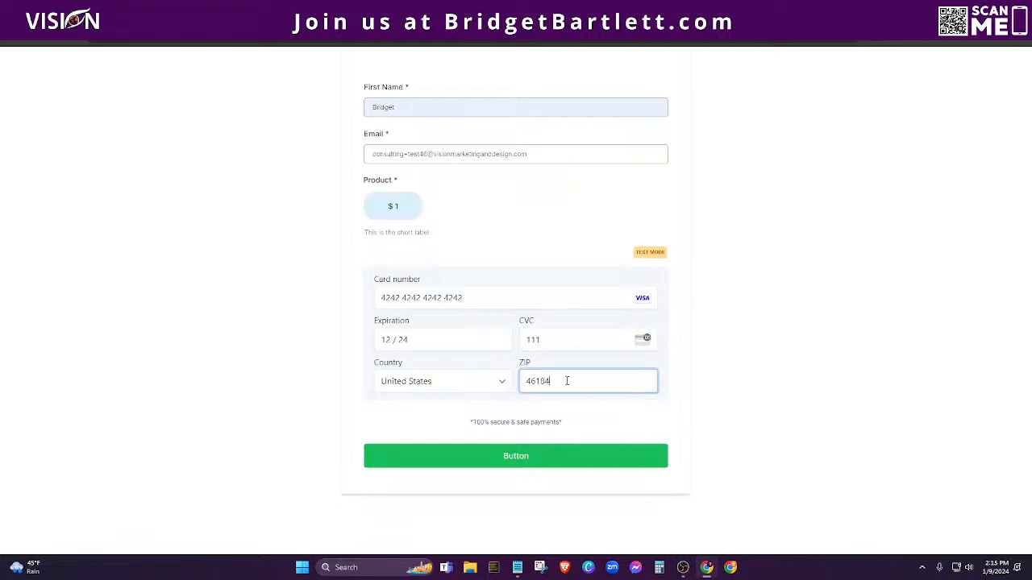
# Step: Submit the $1 test payment, then open Form 4's Styles & Options settings in the builder
pyautogui.click(514, 457)
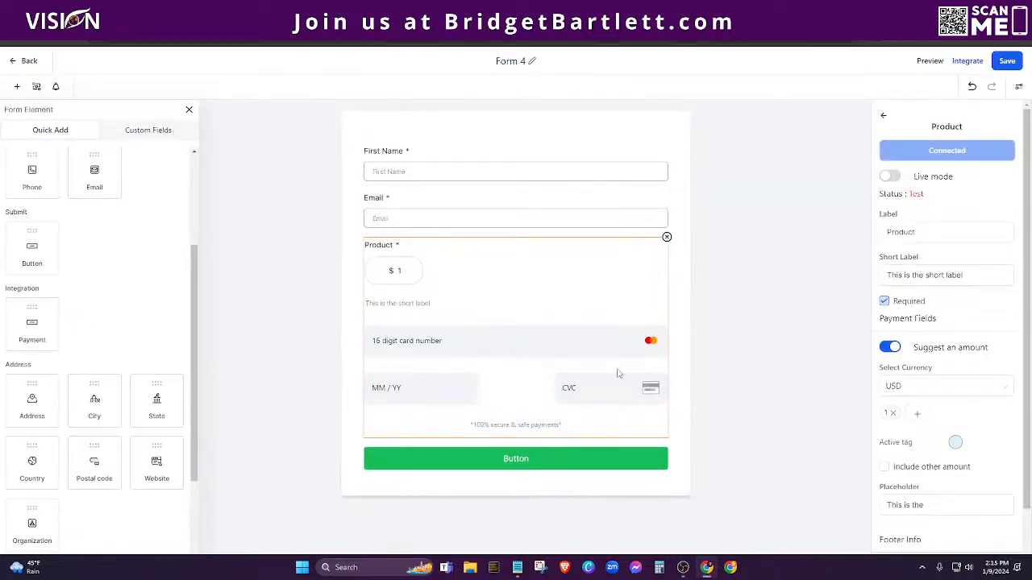
pyautogui.click(884, 117)
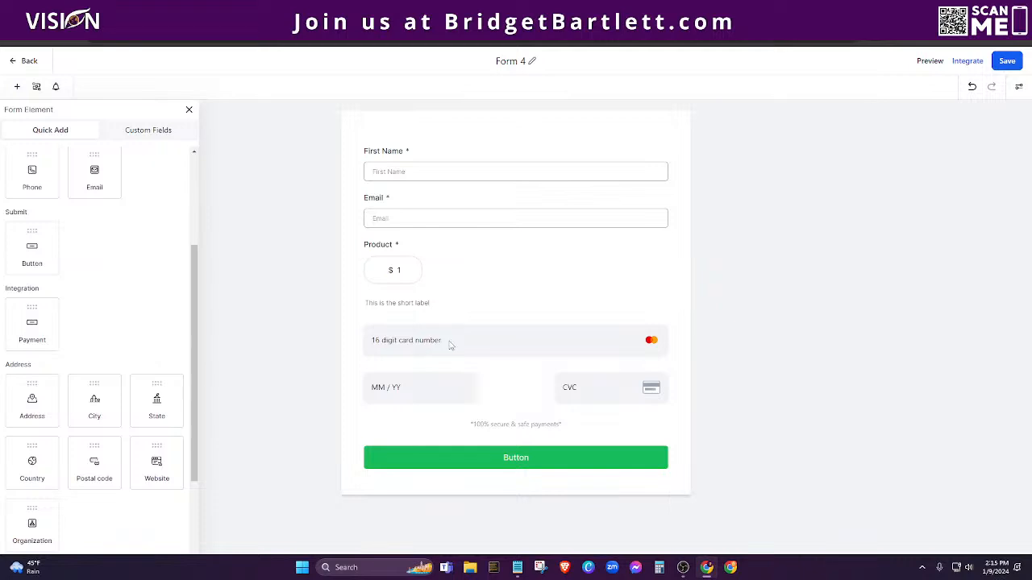
pyautogui.click(449, 341)
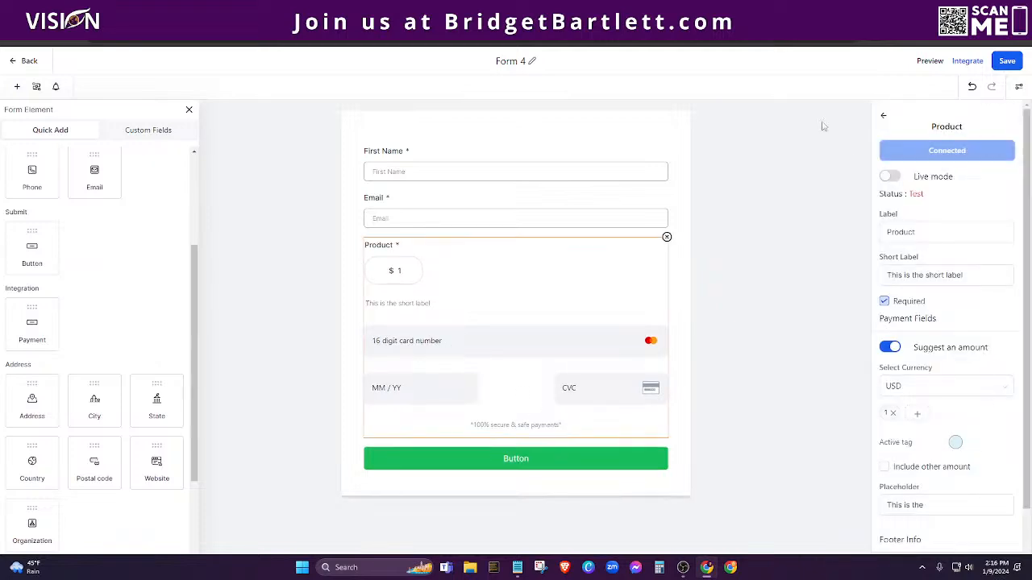
pyautogui.click(886, 120)
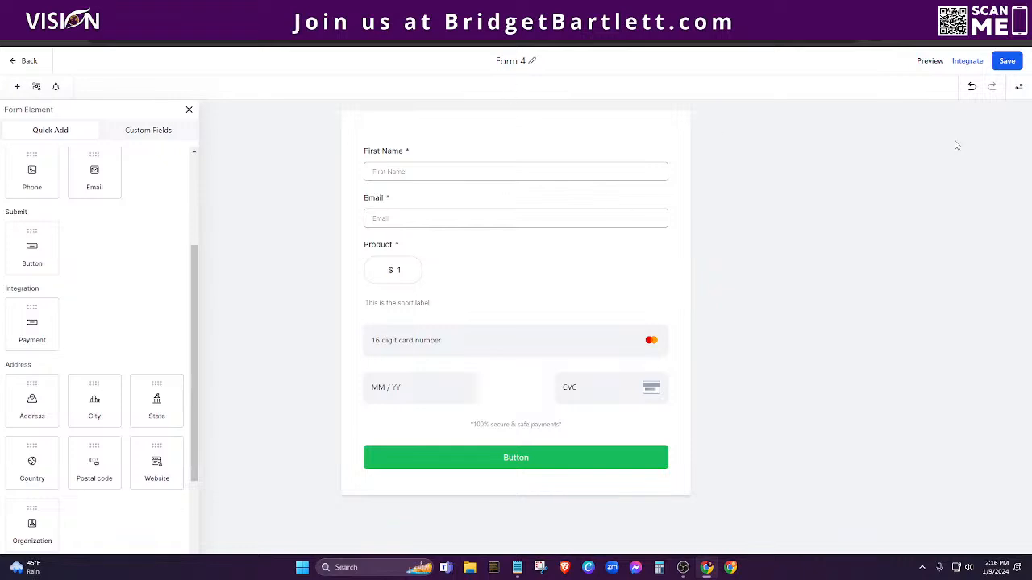
pyautogui.click(1018, 87)
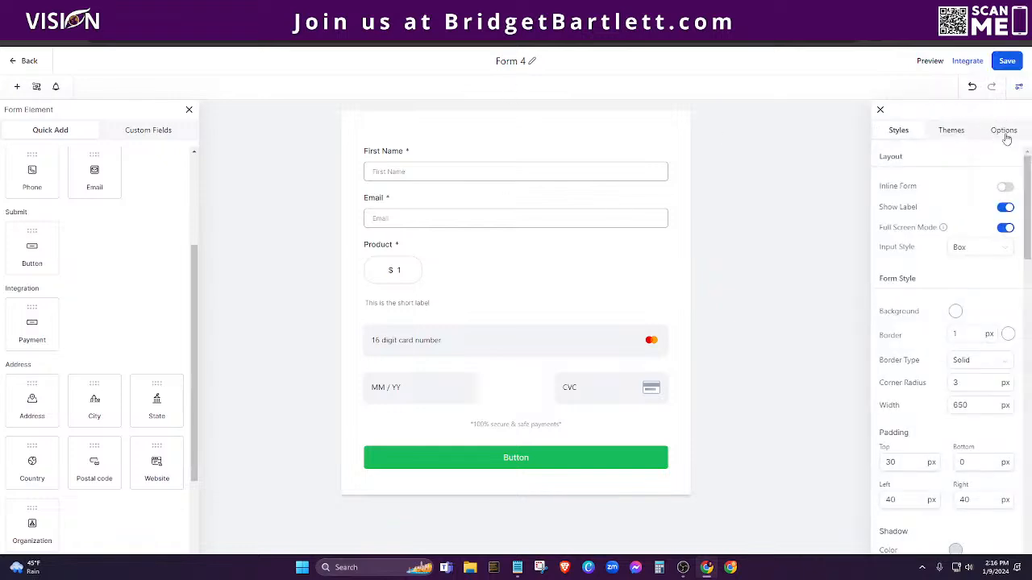
# Step: Set Form 4's On Submit action to Message and save the form
pyautogui.click(1005, 134)
pyautogui.click(895, 244)
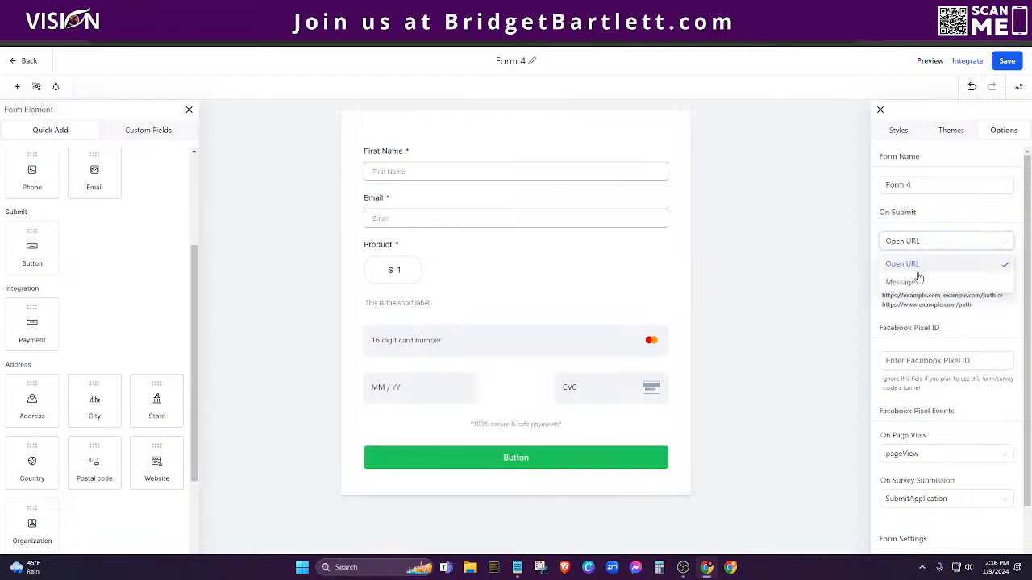
pyautogui.click(910, 284)
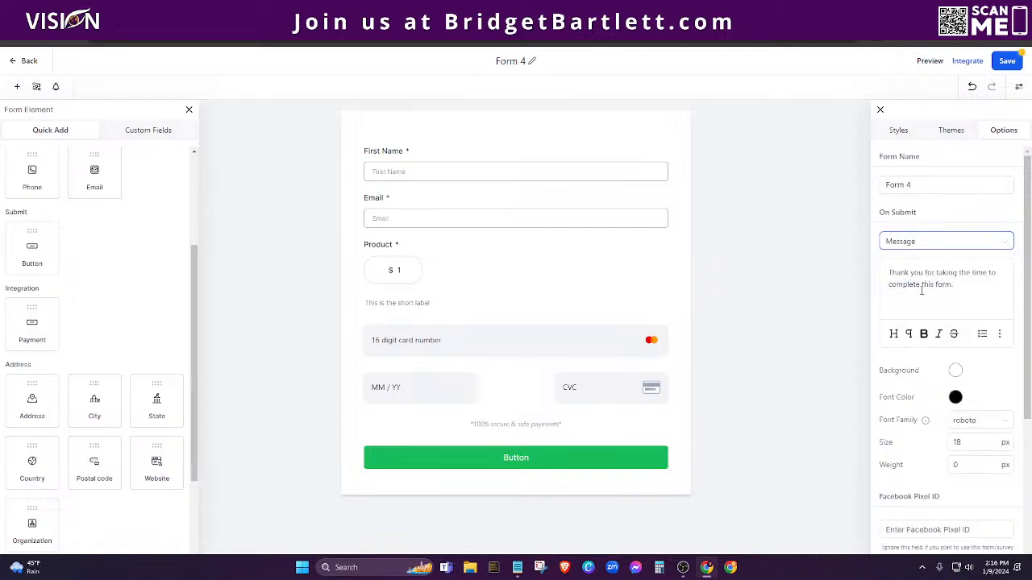
pyautogui.click(999, 63)
# Step: Copy Form 4's shareable link and load it in a new incognito window
pyautogui.click(556, 12)
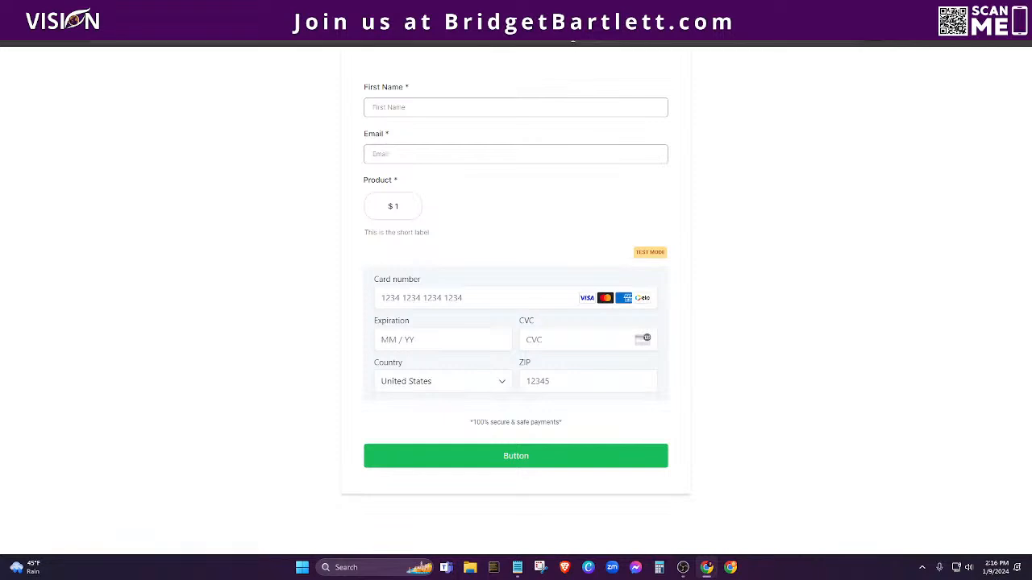
pyautogui.click(562, 36)
pyautogui.click(564, 11)
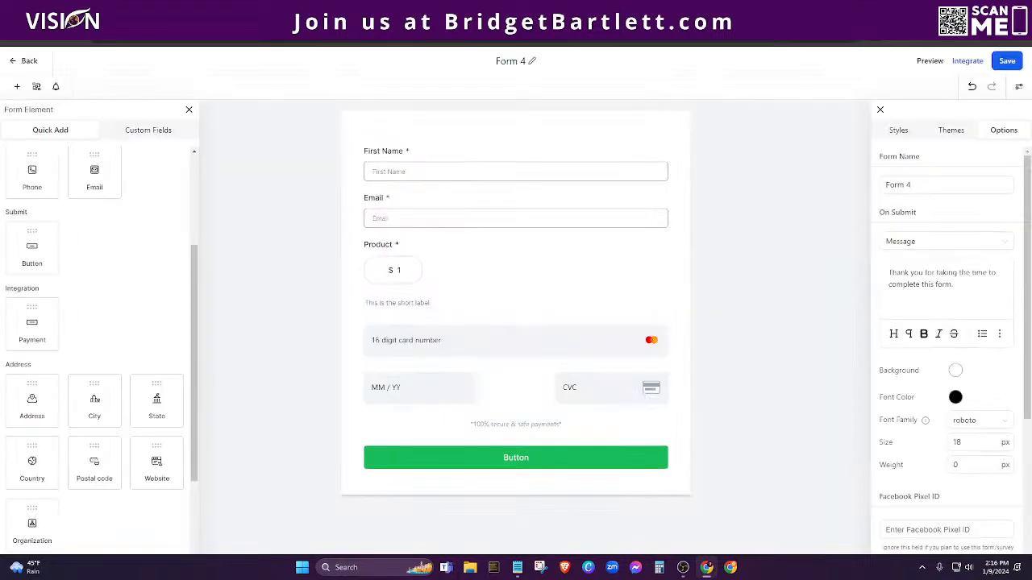
pyautogui.click(970, 65)
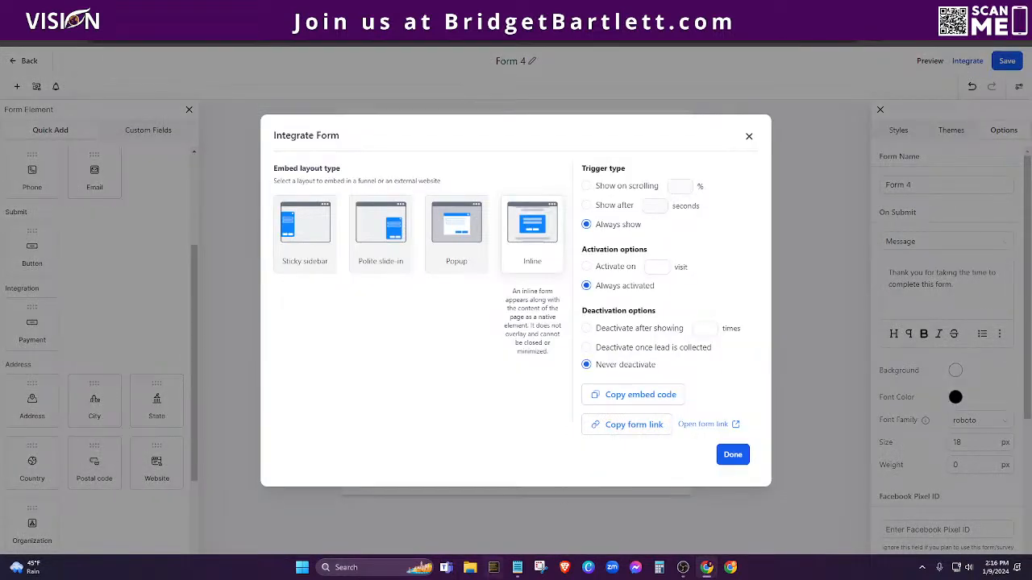
pyautogui.click(651, 427)
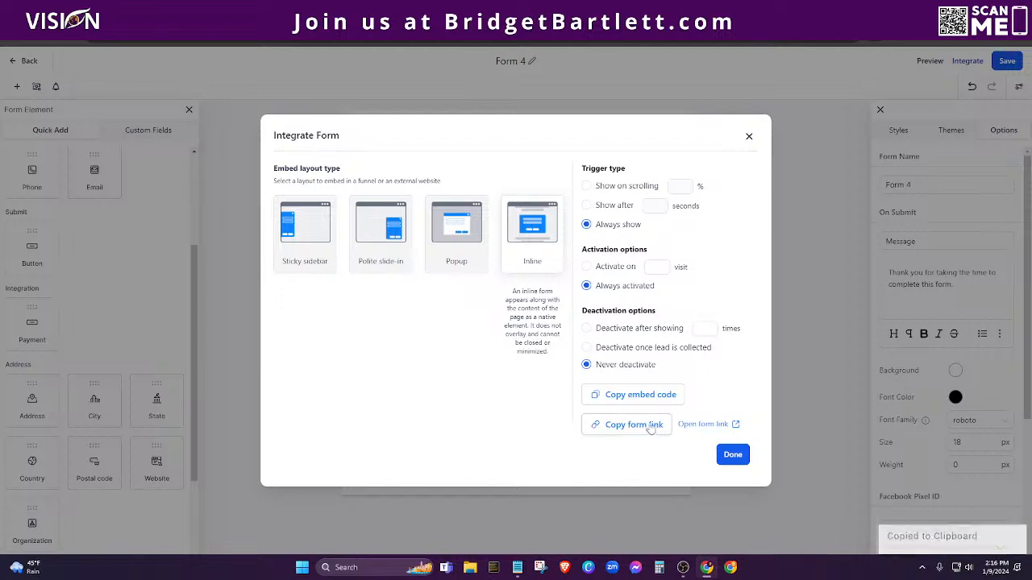
pyautogui.click(1008, 30)
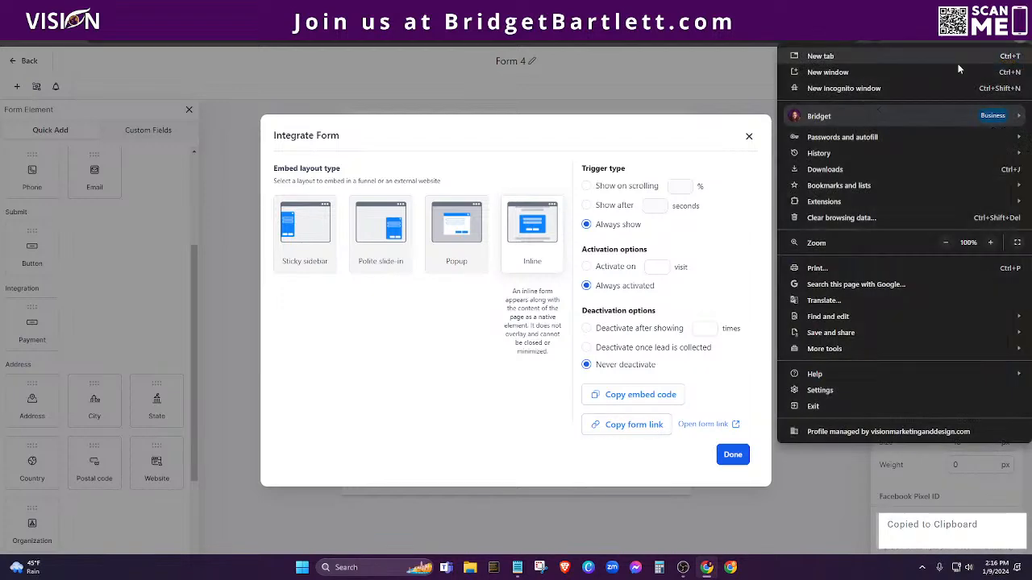
pyautogui.click(838, 88)
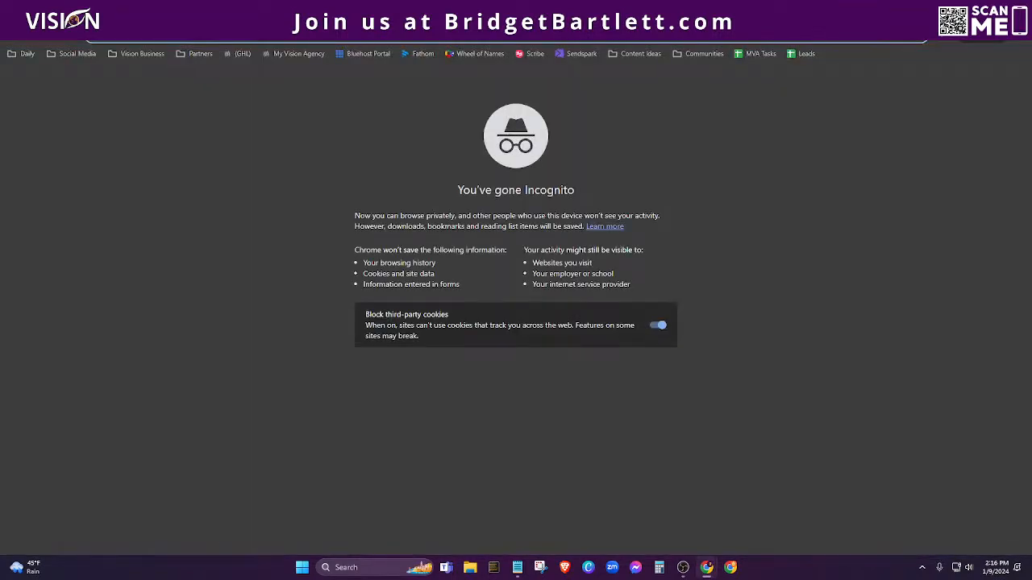
pyautogui.hotkey('ctrl', 'v')
pyautogui.press('Return')
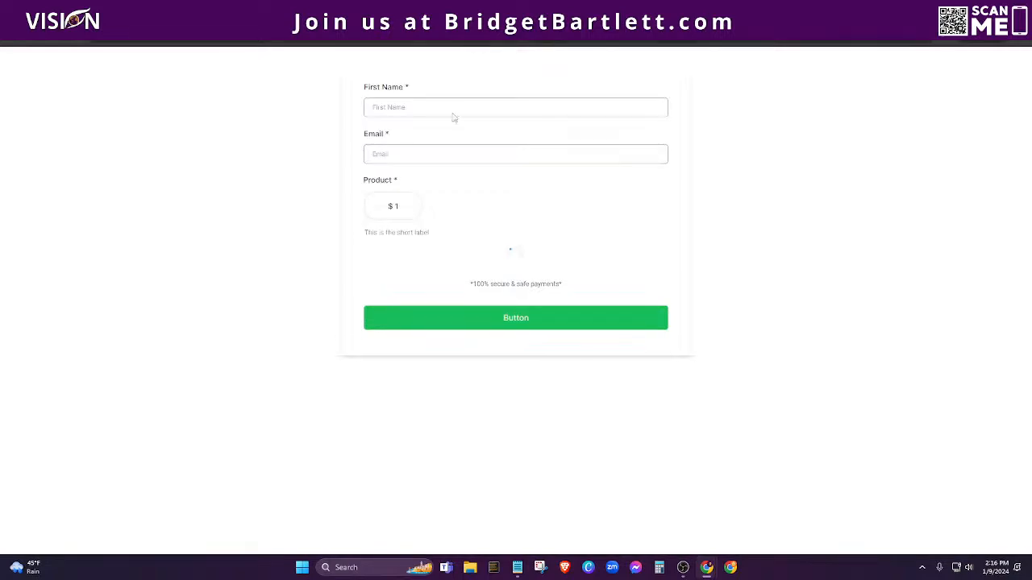
# Step: On the shared form, fill in the first name and an email address and choose the $1 product
pyautogui.click(378, 106)
pyautogui.click(457, 135)
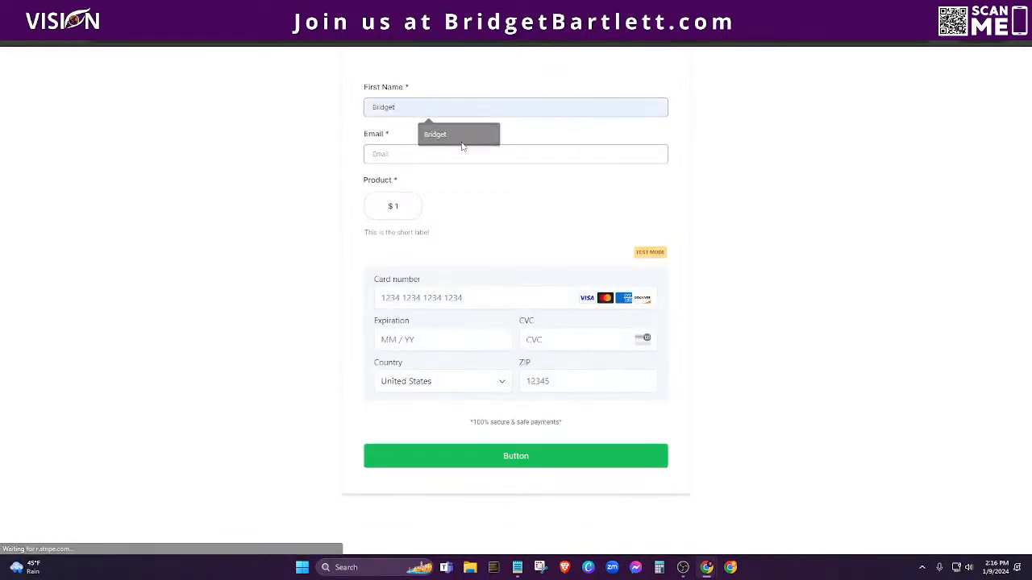
pyautogui.click(417, 154)
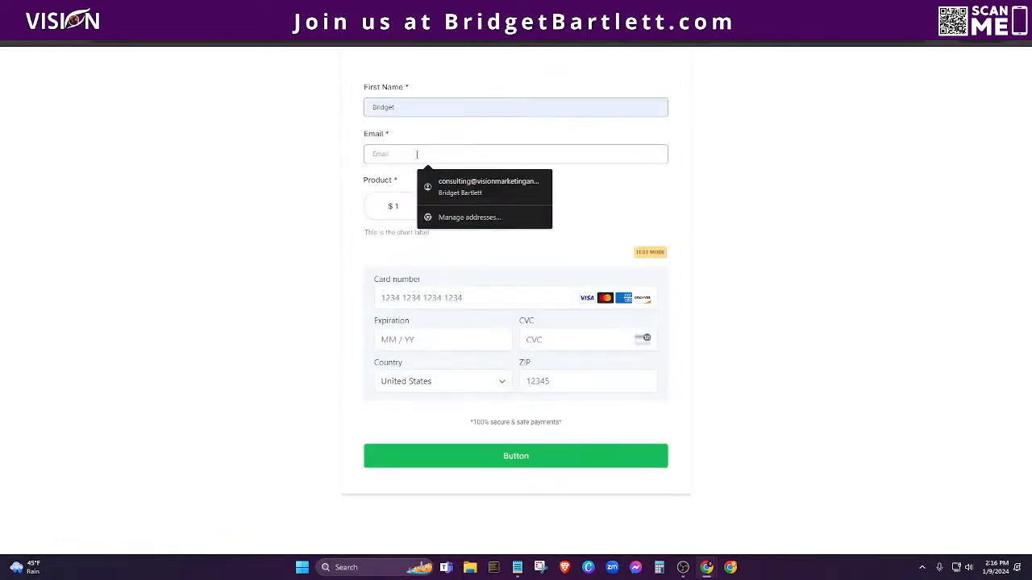
pyautogui.write('test@gmail.com')
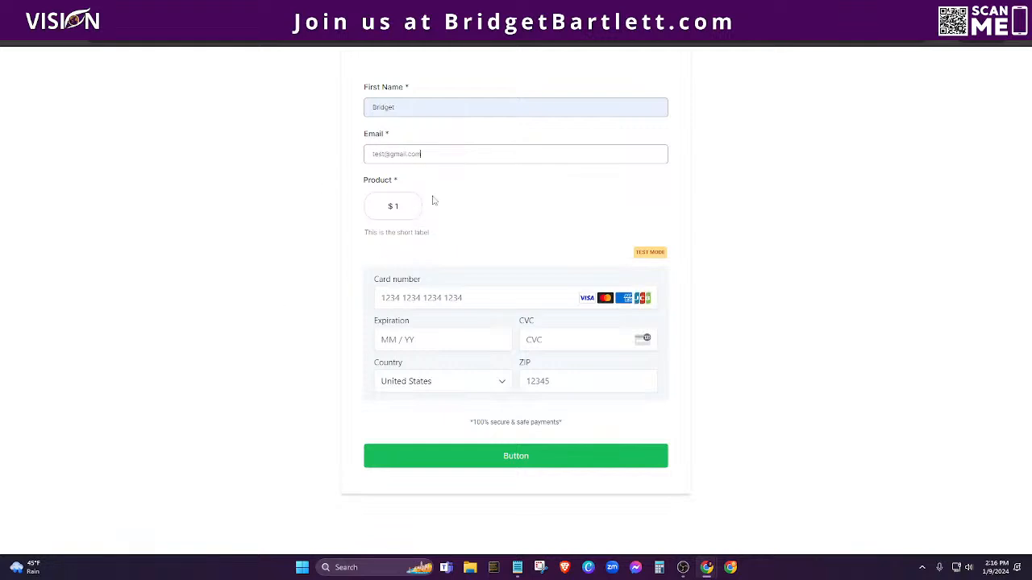
pyautogui.click(390, 207)
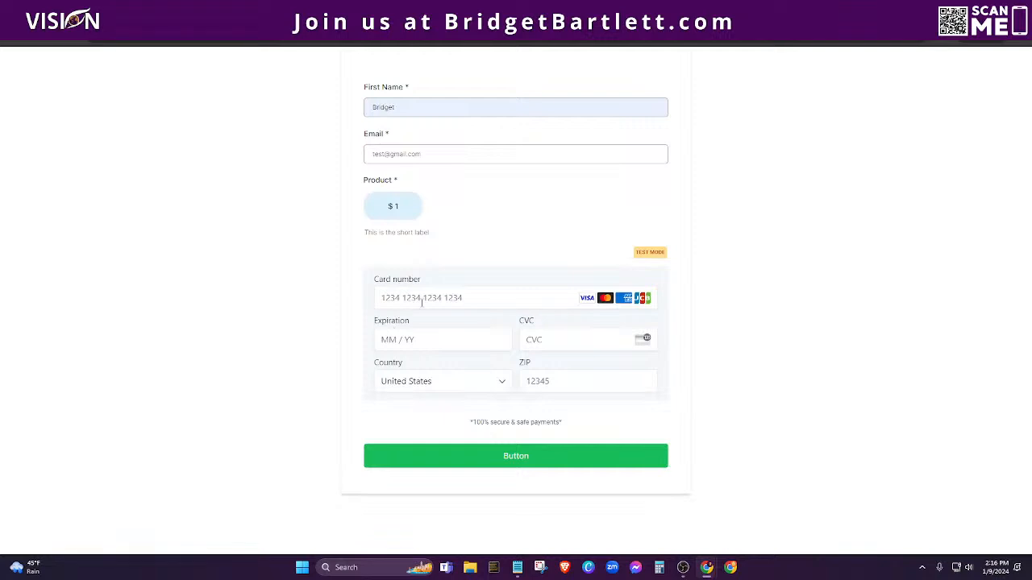
# Step: Enter test card 4242…, expiry 12/24, CVC 111 and a ZIP code, then submit
pyautogui.click(420, 300)
pyautogui.write('4242 4242 4242 4242')
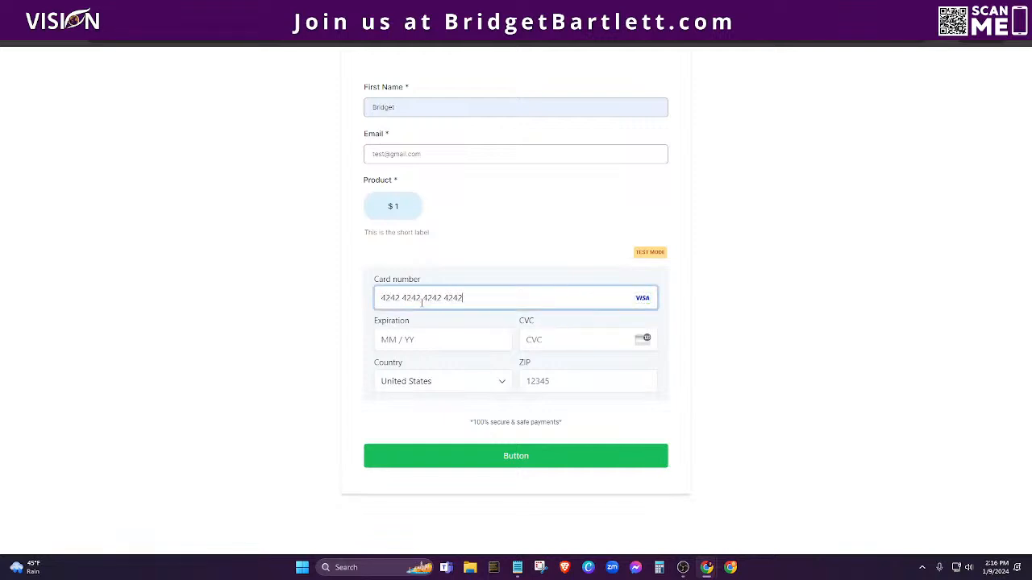
pyautogui.click(443, 347)
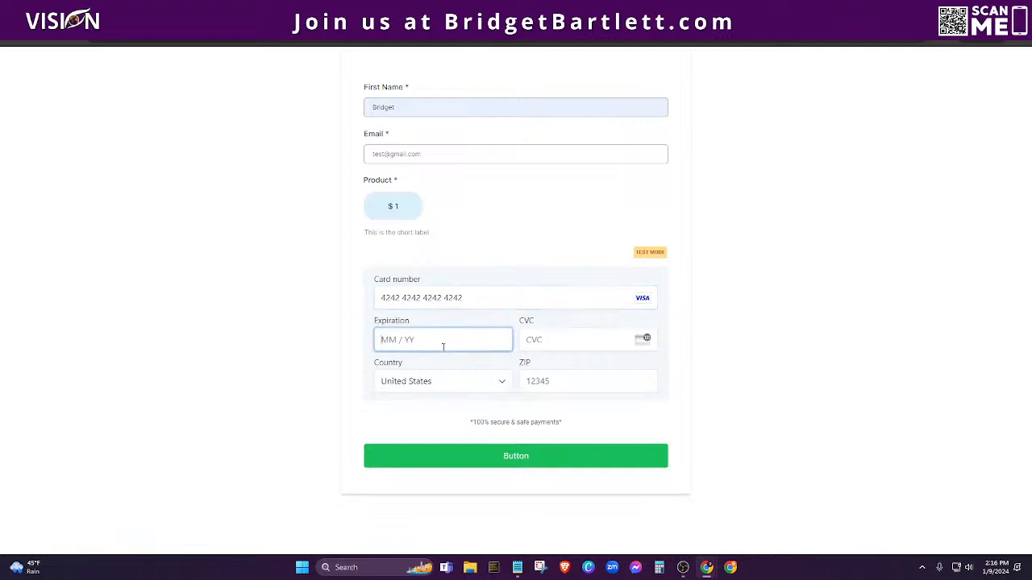
pyautogui.write('122')
pyautogui.click(573, 341)
pyautogui.write('111')
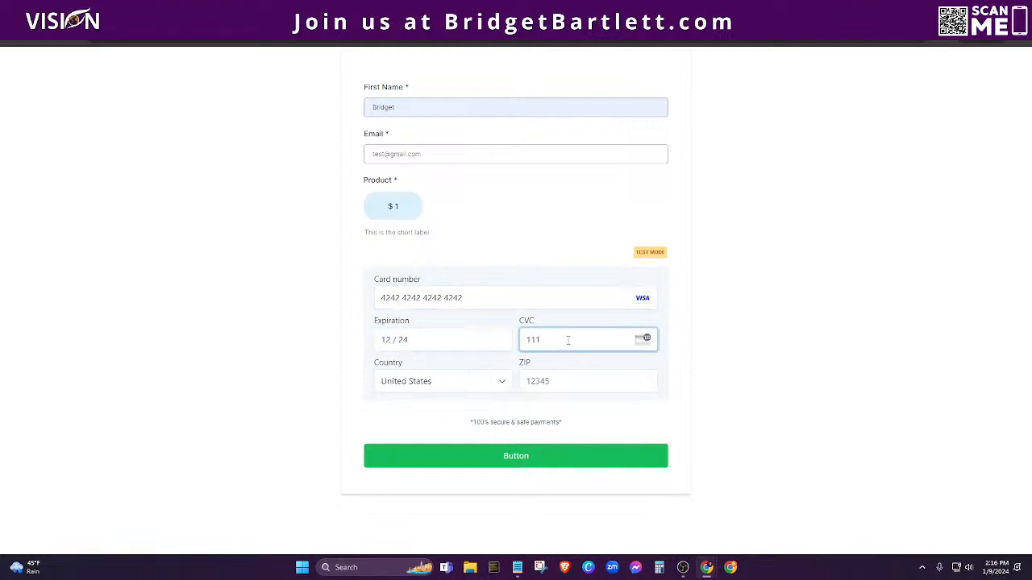
pyautogui.click(554, 374)
pyautogui.write('46184')
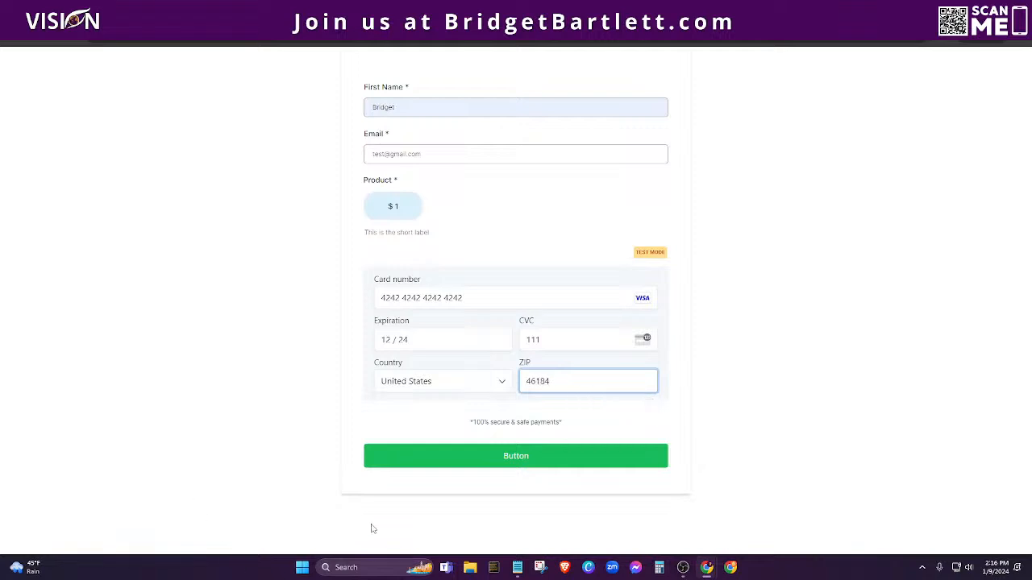
pyautogui.click(521, 457)
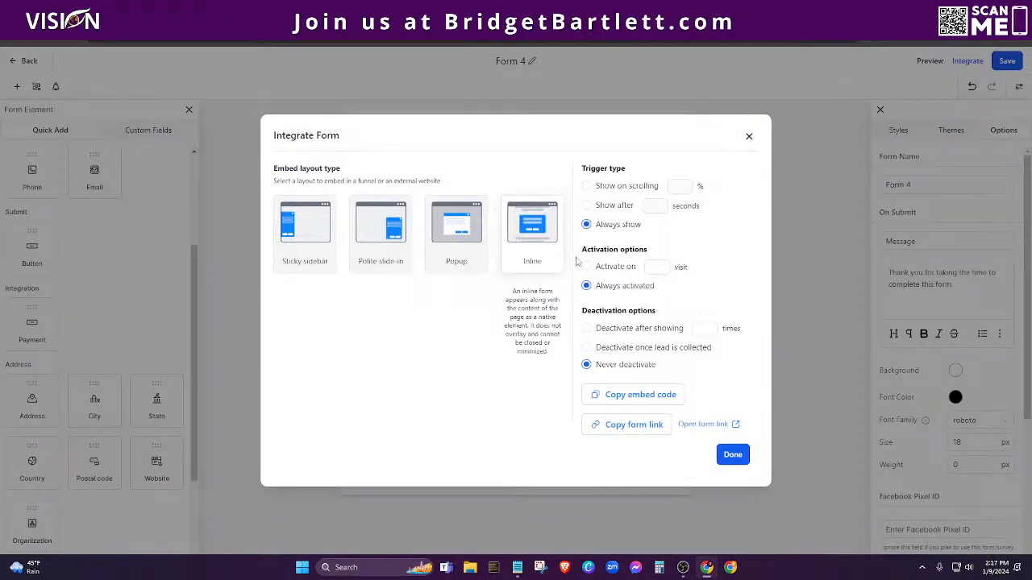
# Step: Close the Integrate dialog, open Payments > Transactions, and open the latest $1.00 payment's actions menu
pyautogui.click(748, 137)
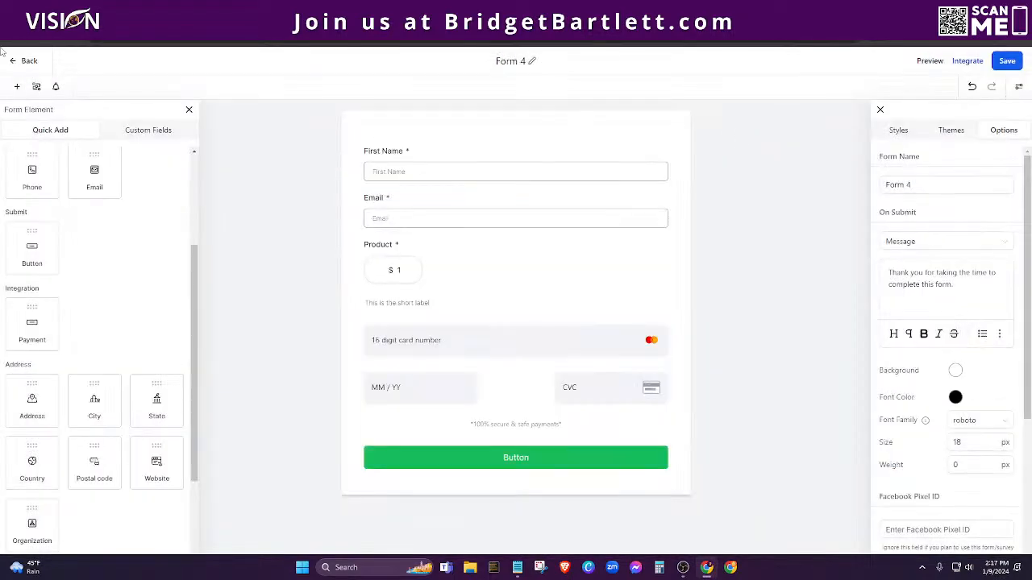
pyautogui.click(22, 62)
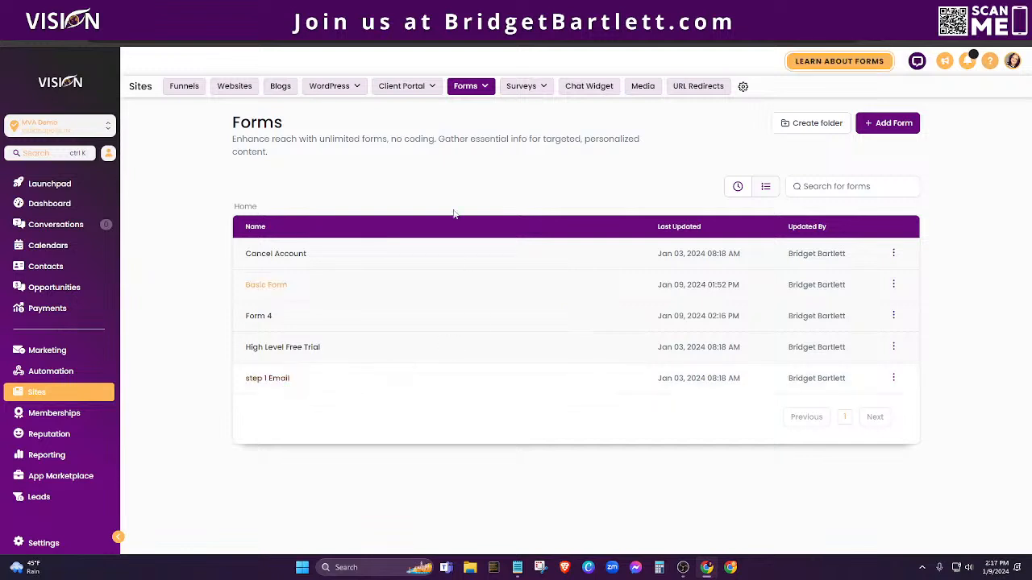
pyautogui.click(36, 308)
pyautogui.click(511, 89)
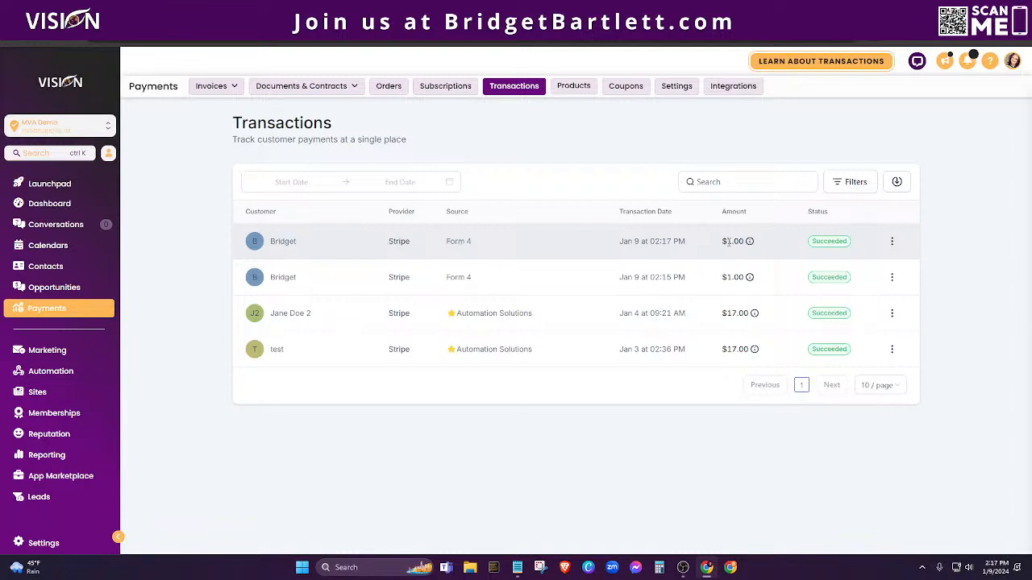
pyautogui.moveTo(751, 243)
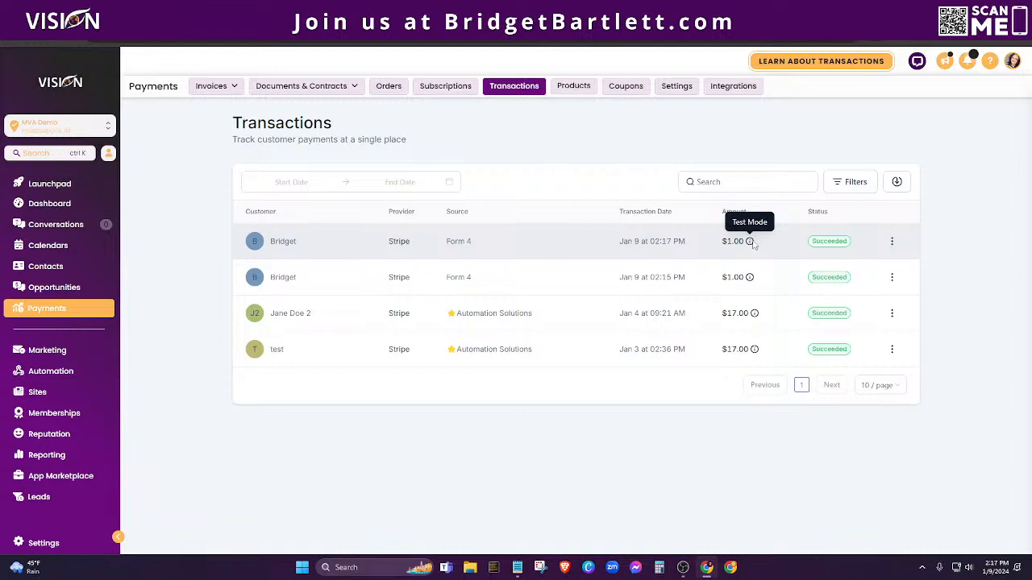
pyautogui.click(891, 243)
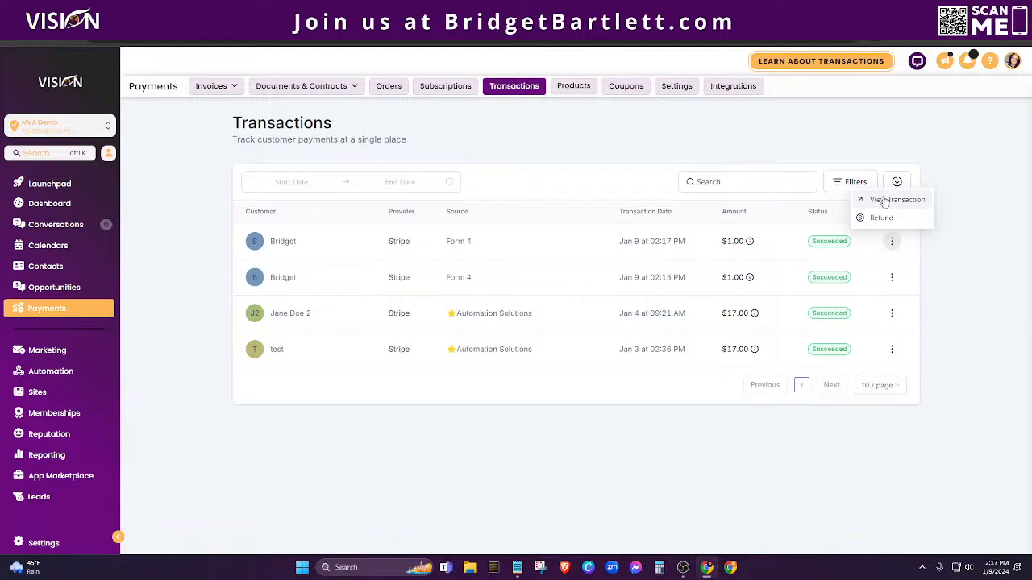
# Step: Open Transaction Details for the latest $1.00 Form 4 payment from the first row's menu
pyautogui.click(884, 202)
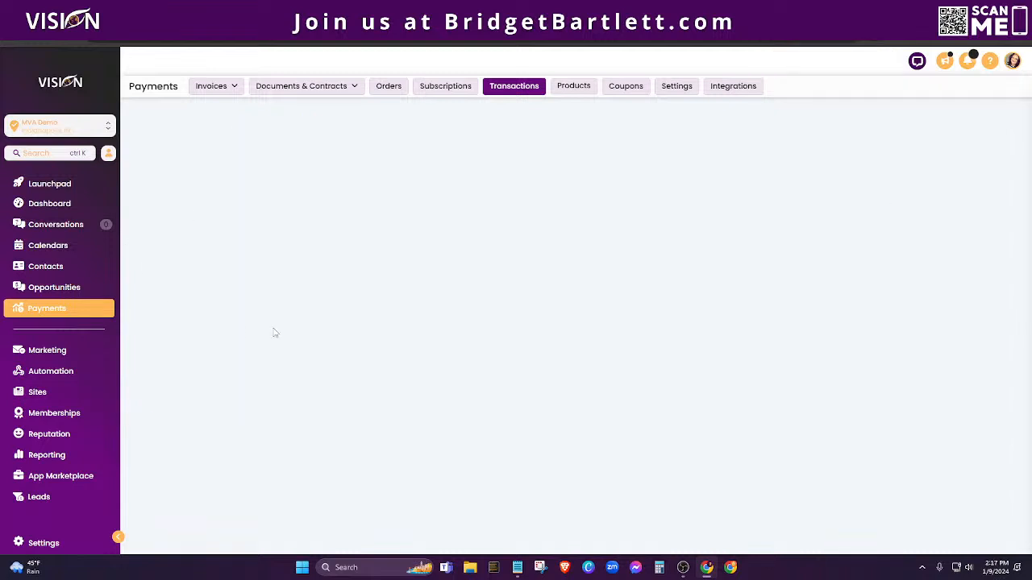